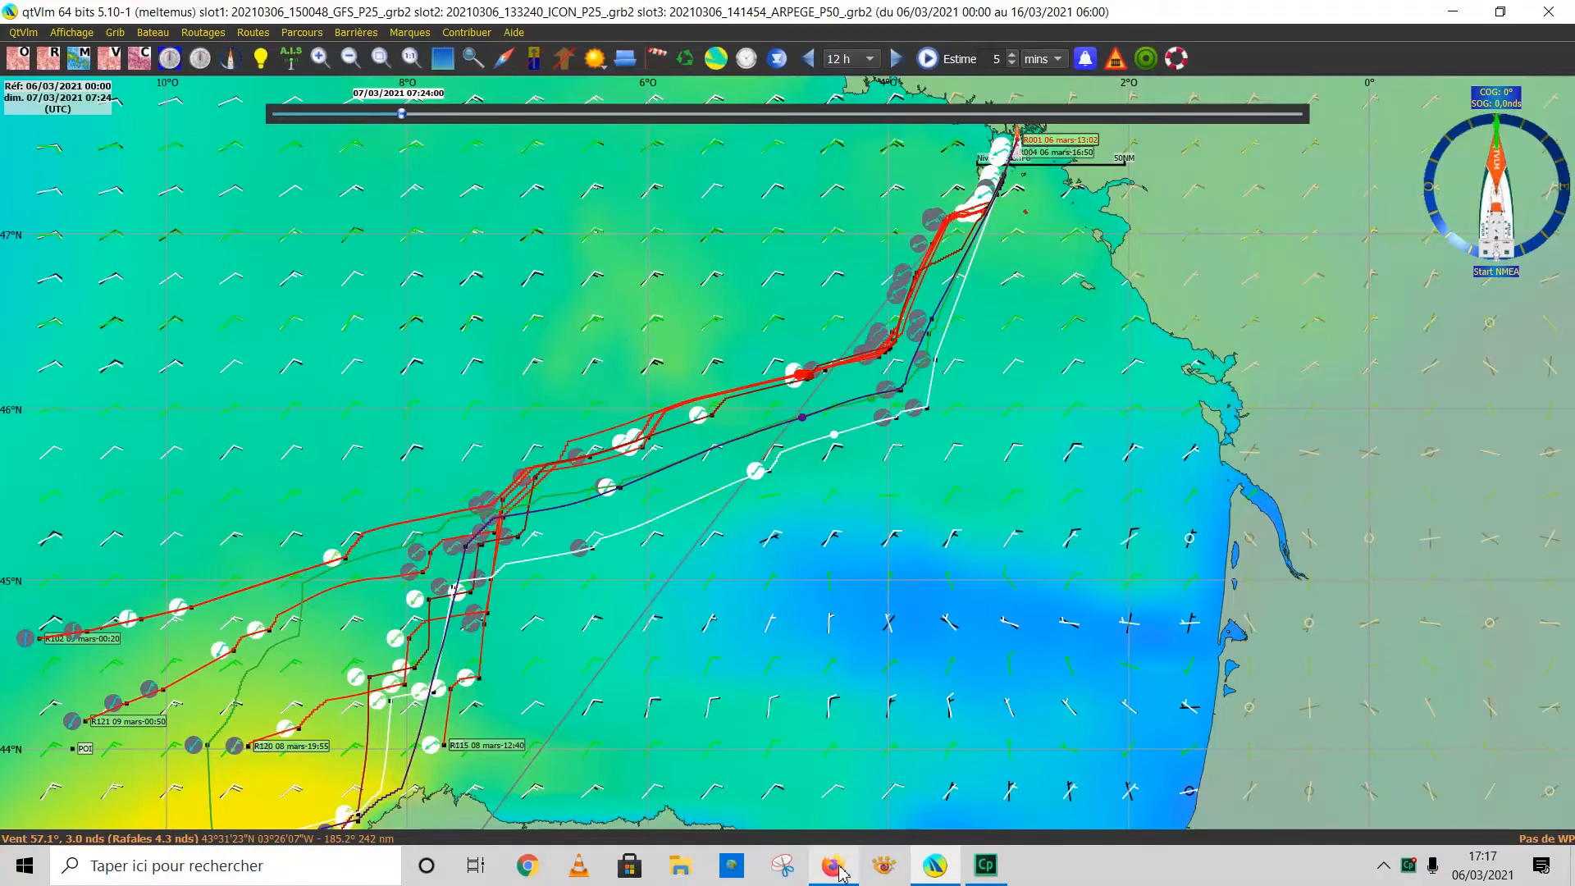
Switch to the Windy satellite page in Firefox and play the visible satellite loop over the Atlantic and Europe.
mouse_move(847, 868)
left_click(841, 818)
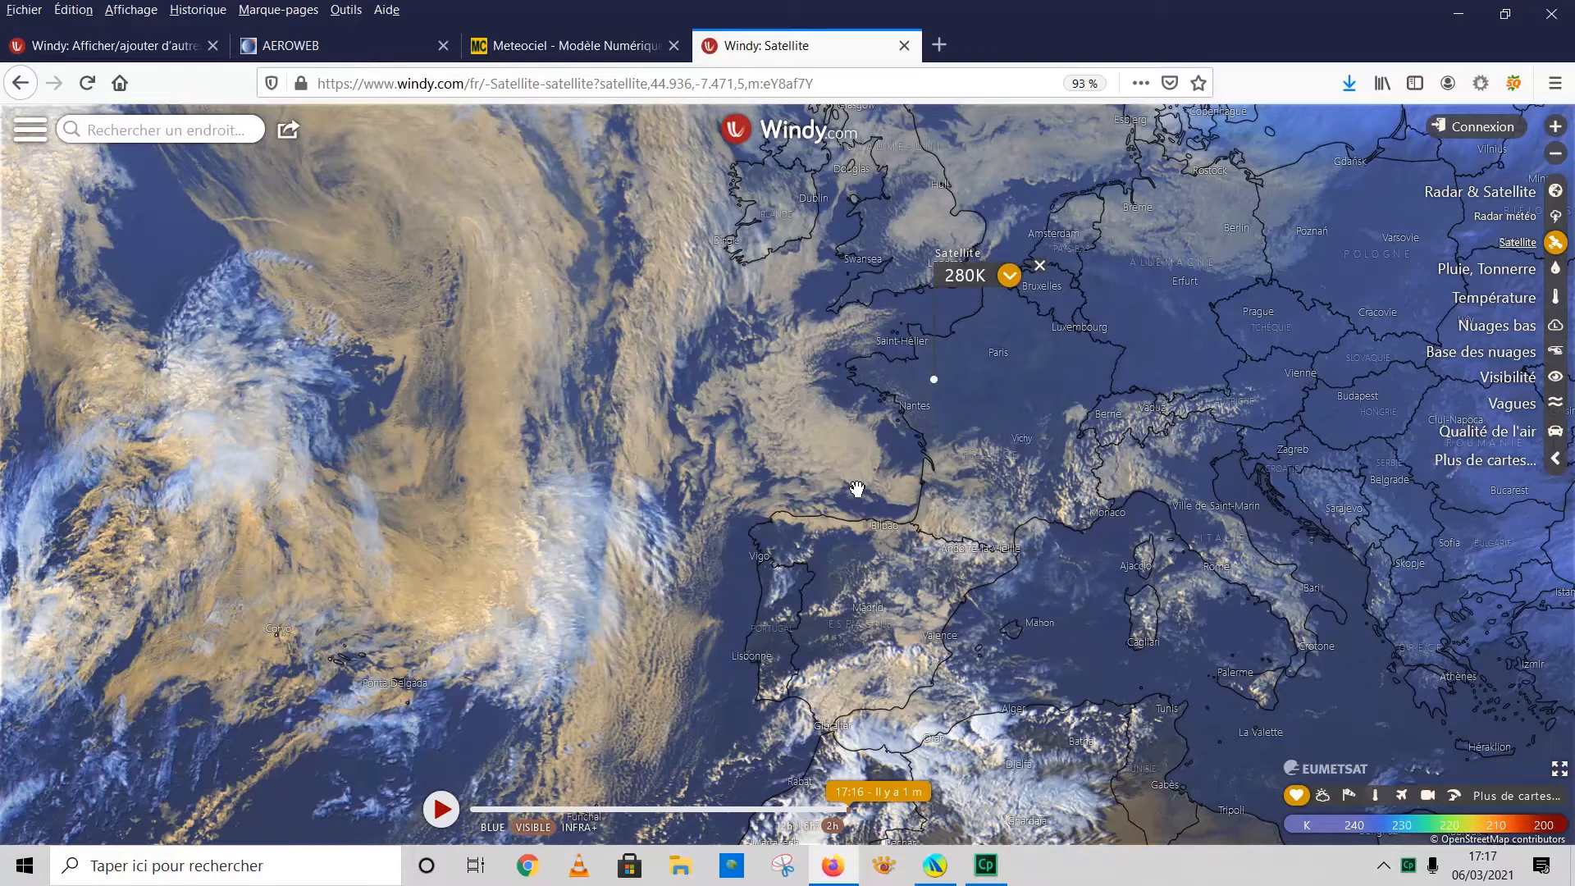
left_click(448, 818)
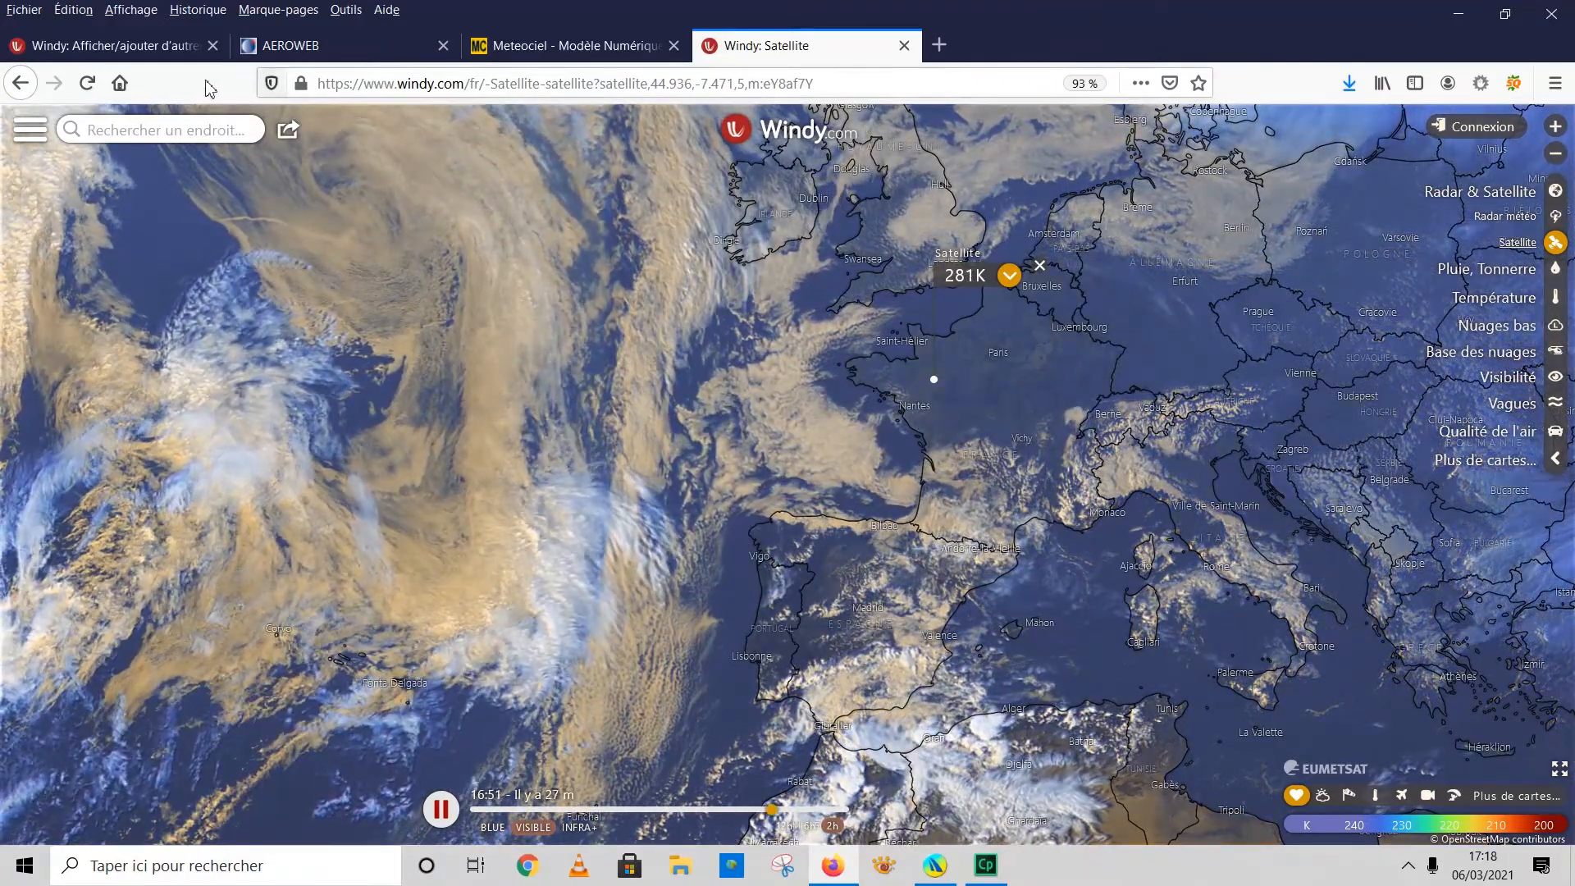
Examine Windy's ECMWF 500 hPa temperature and geopotential height forecast from Samedi 6 - 1:00 to Jeudi 11 - 8:00.
left_click(164, 45)
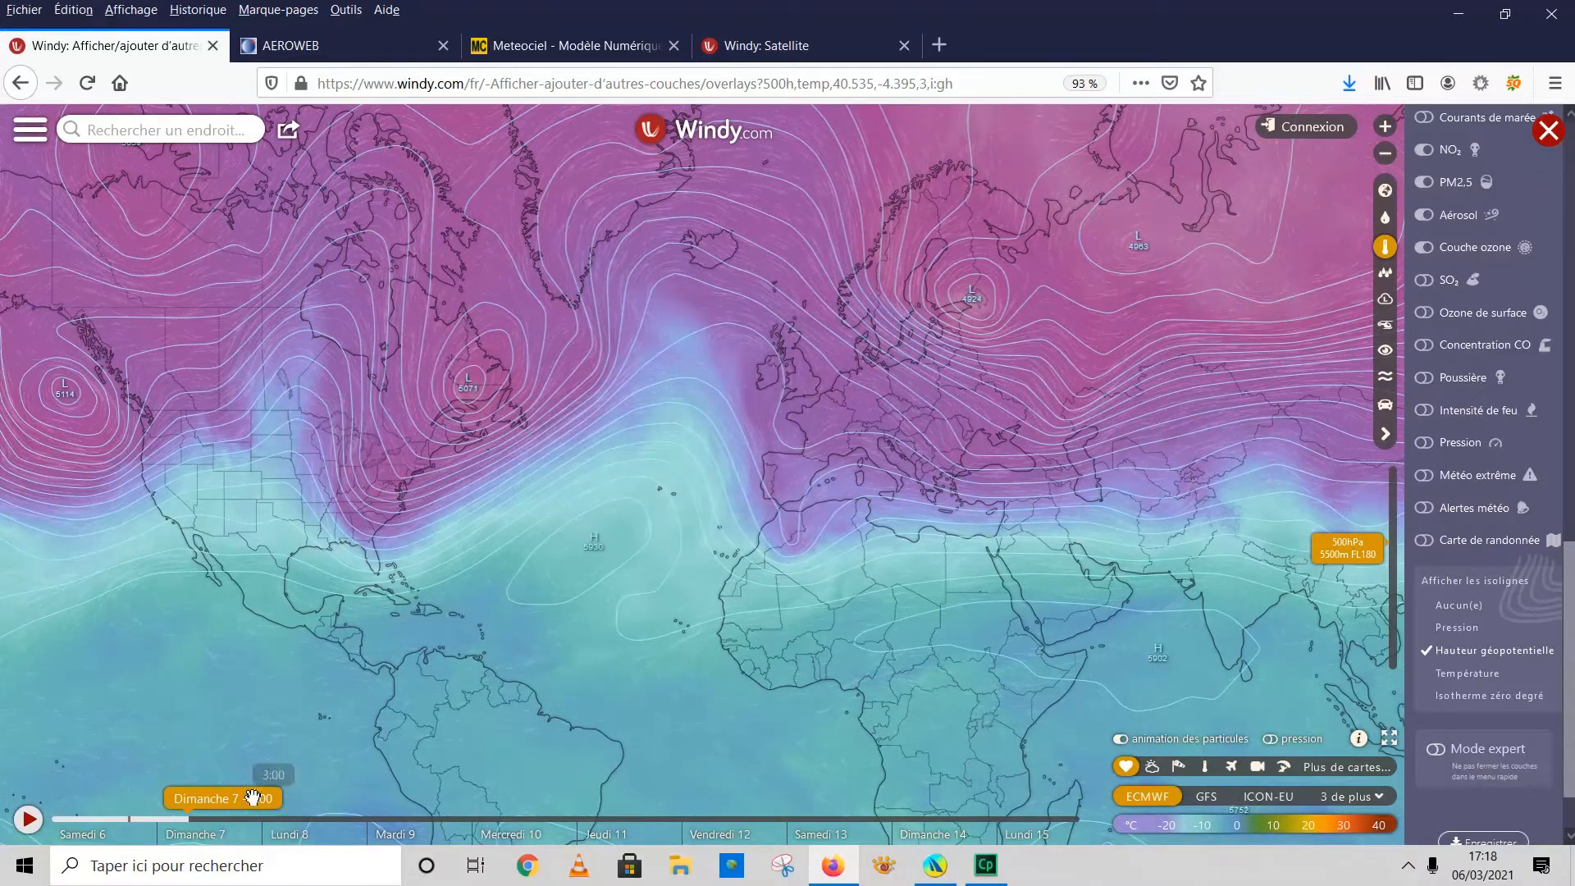
left_click_drag(252, 799, 76, 804)
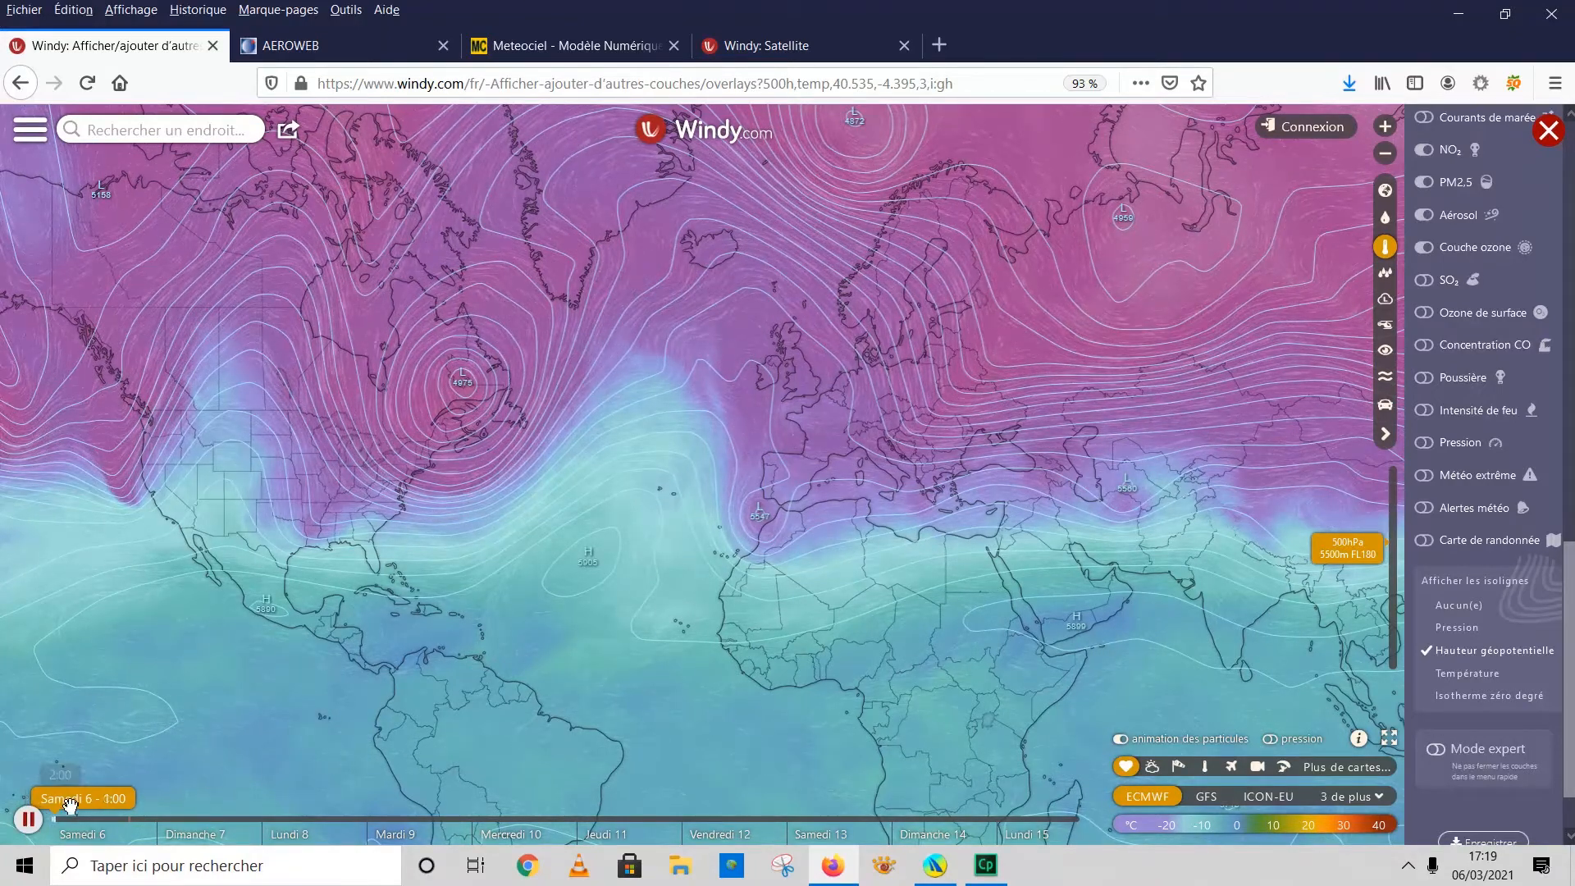
left_click_drag(78, 800, 440, 817)
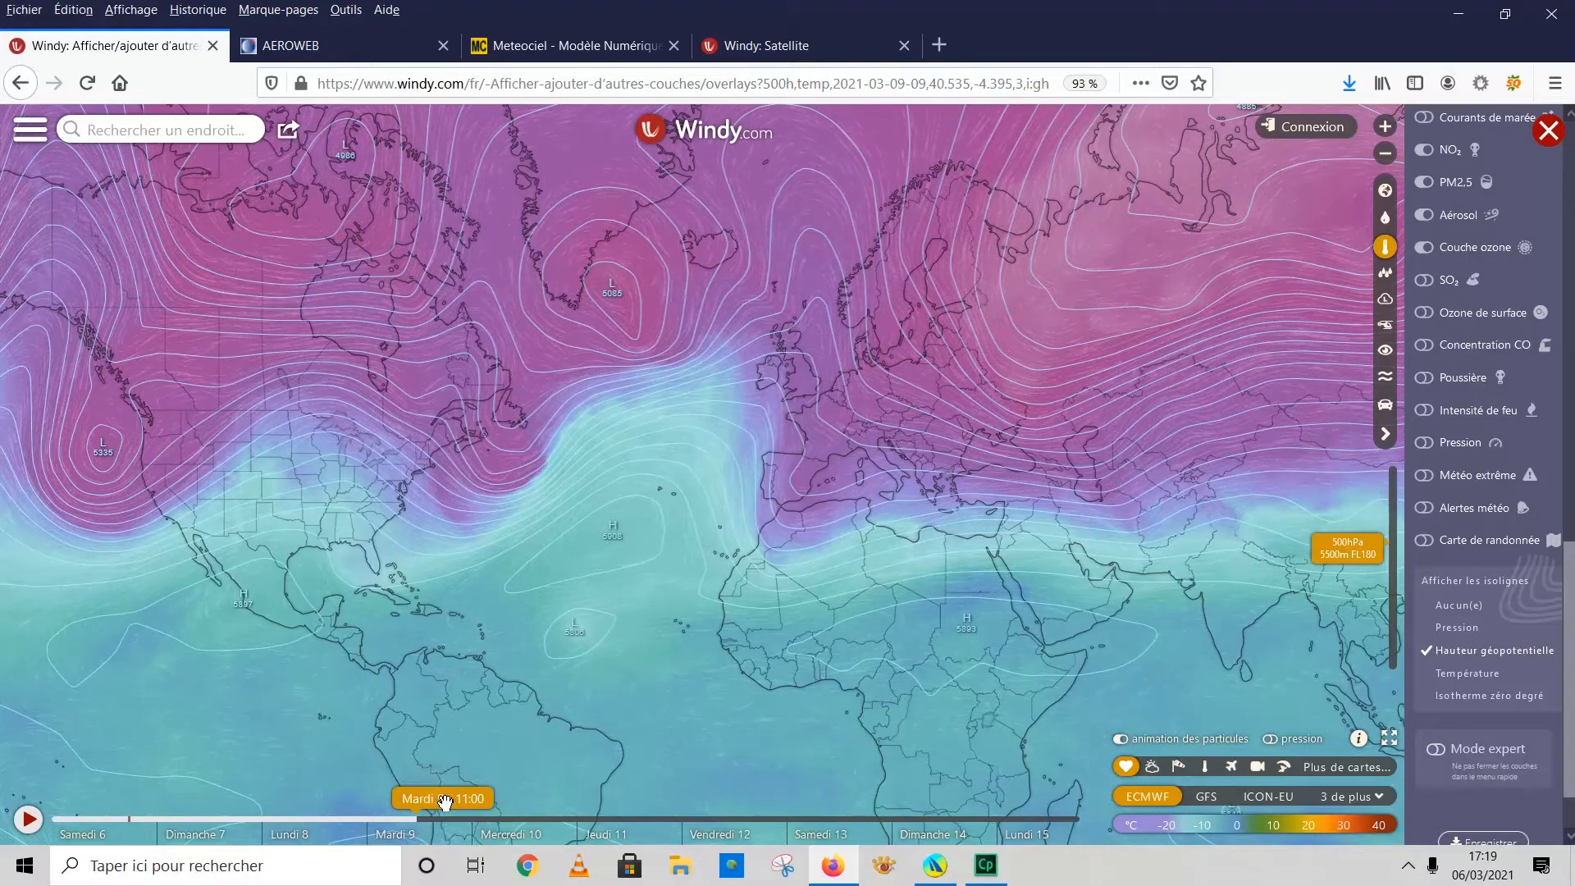
left_click_drag(451, 799, 636, 801)
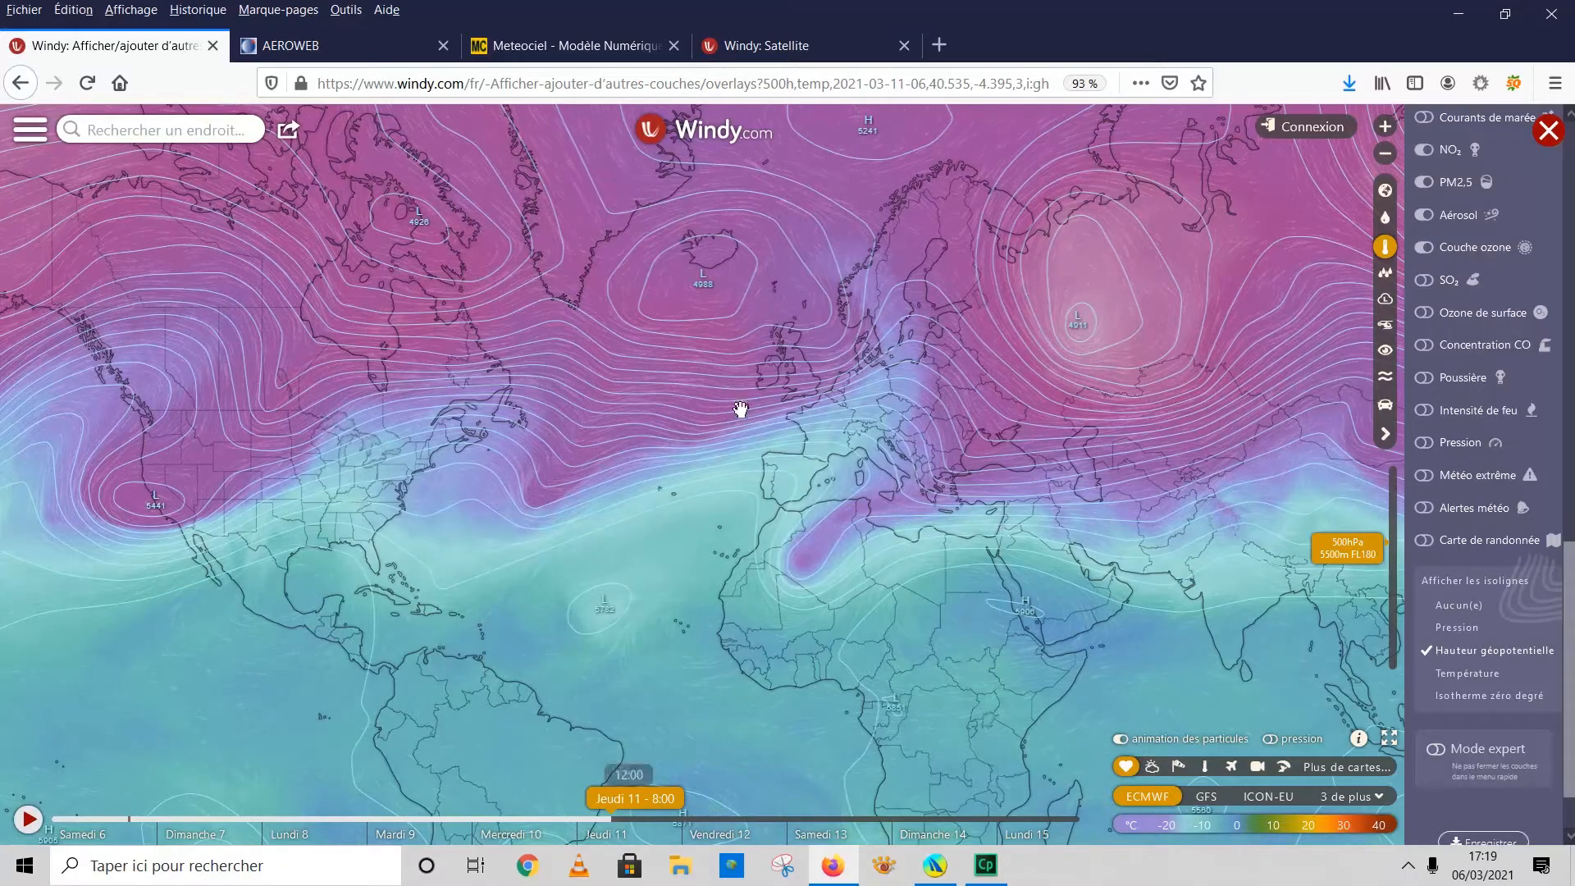
Switch to qtVlm and view the planned routes from the Bay of Biscay down past Portugal.
left_click(935, 865)
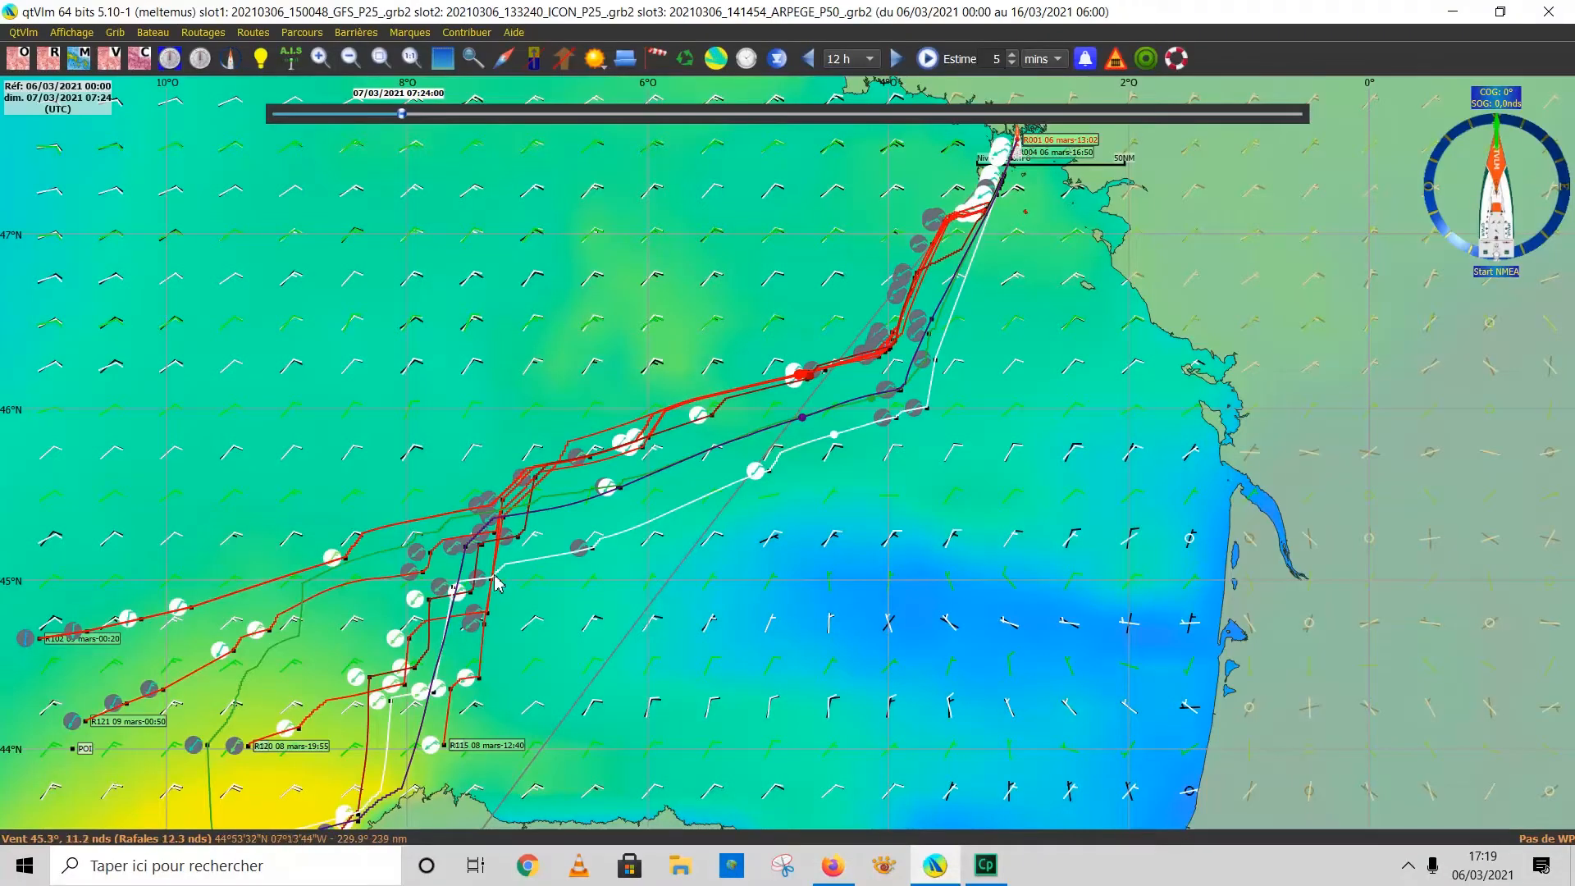
scroll(534, 563, "down", 2)
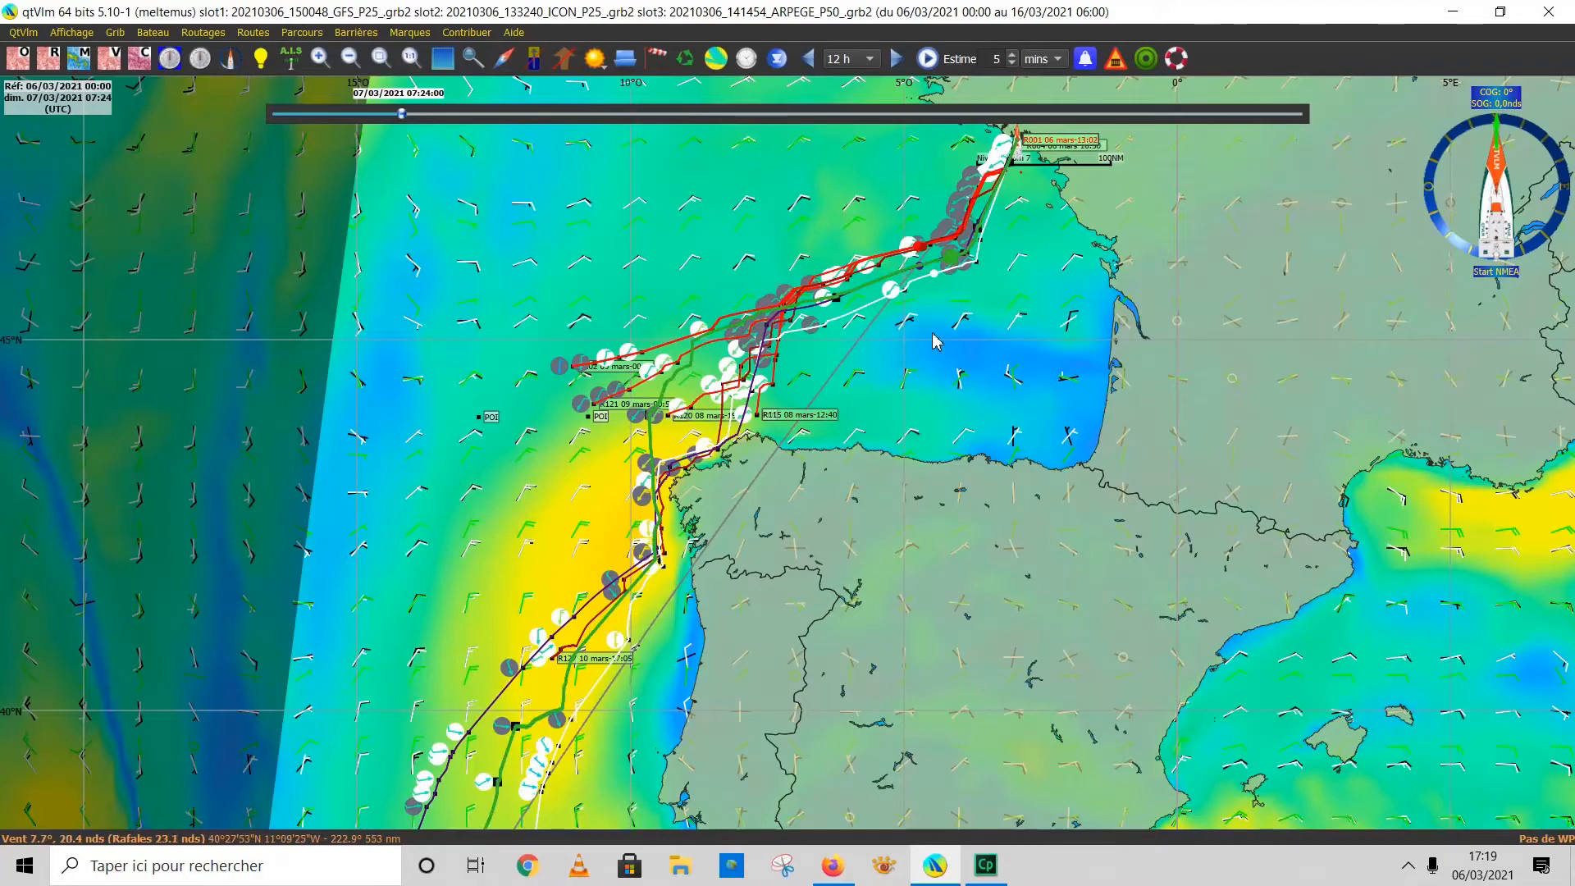
Return to Windy in Firefox and advance the ECMWF 500 hPa forecast through Vendredi 12 - 22:00 to Dimanche 14 - 21:00.
left_click(832, 866)
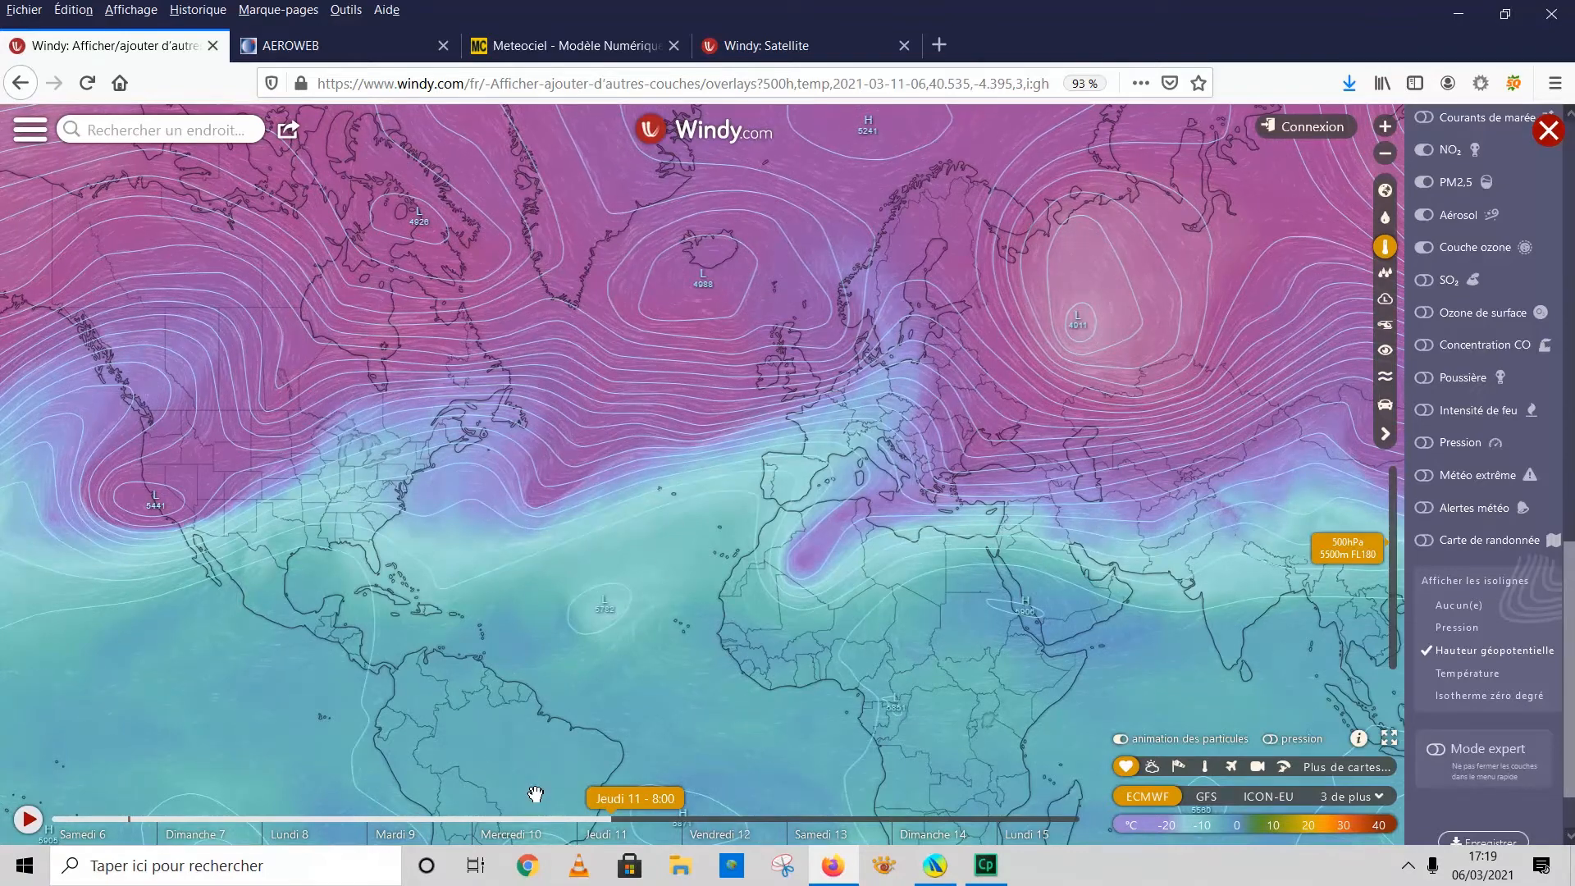
left_click_drag(642, 804, 828, 794)
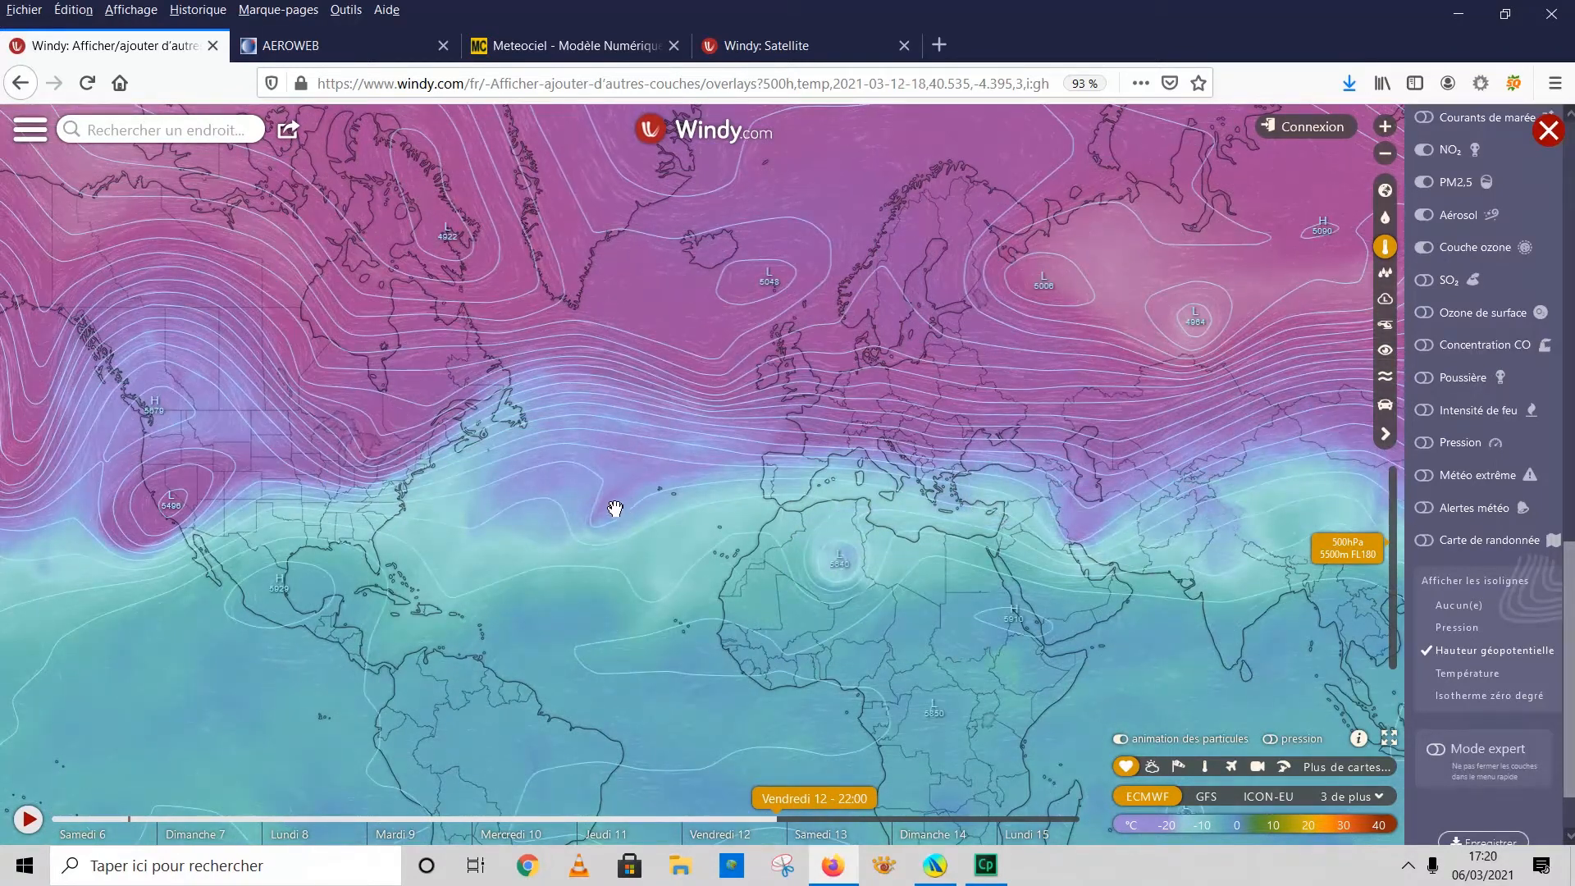
left_click_drag(830, 799, 1030, 800)
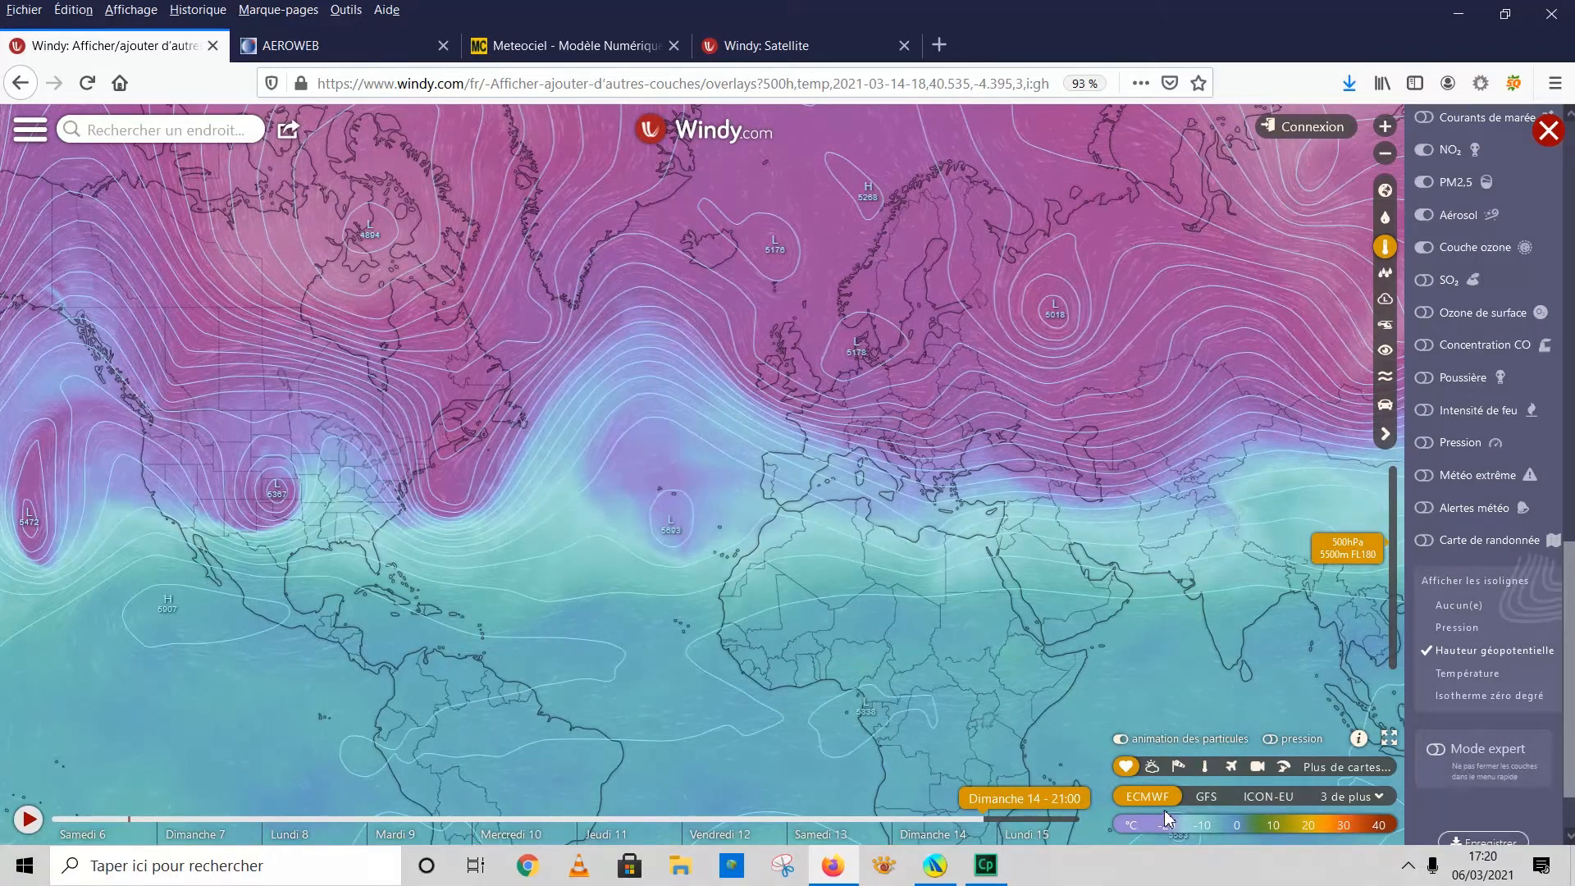
Switch to the GFS model and examine its 500 hPa forecast from Samedi 6 - 0:00 to Jeudi 11 - 17:00.
left_click(1206, 797)
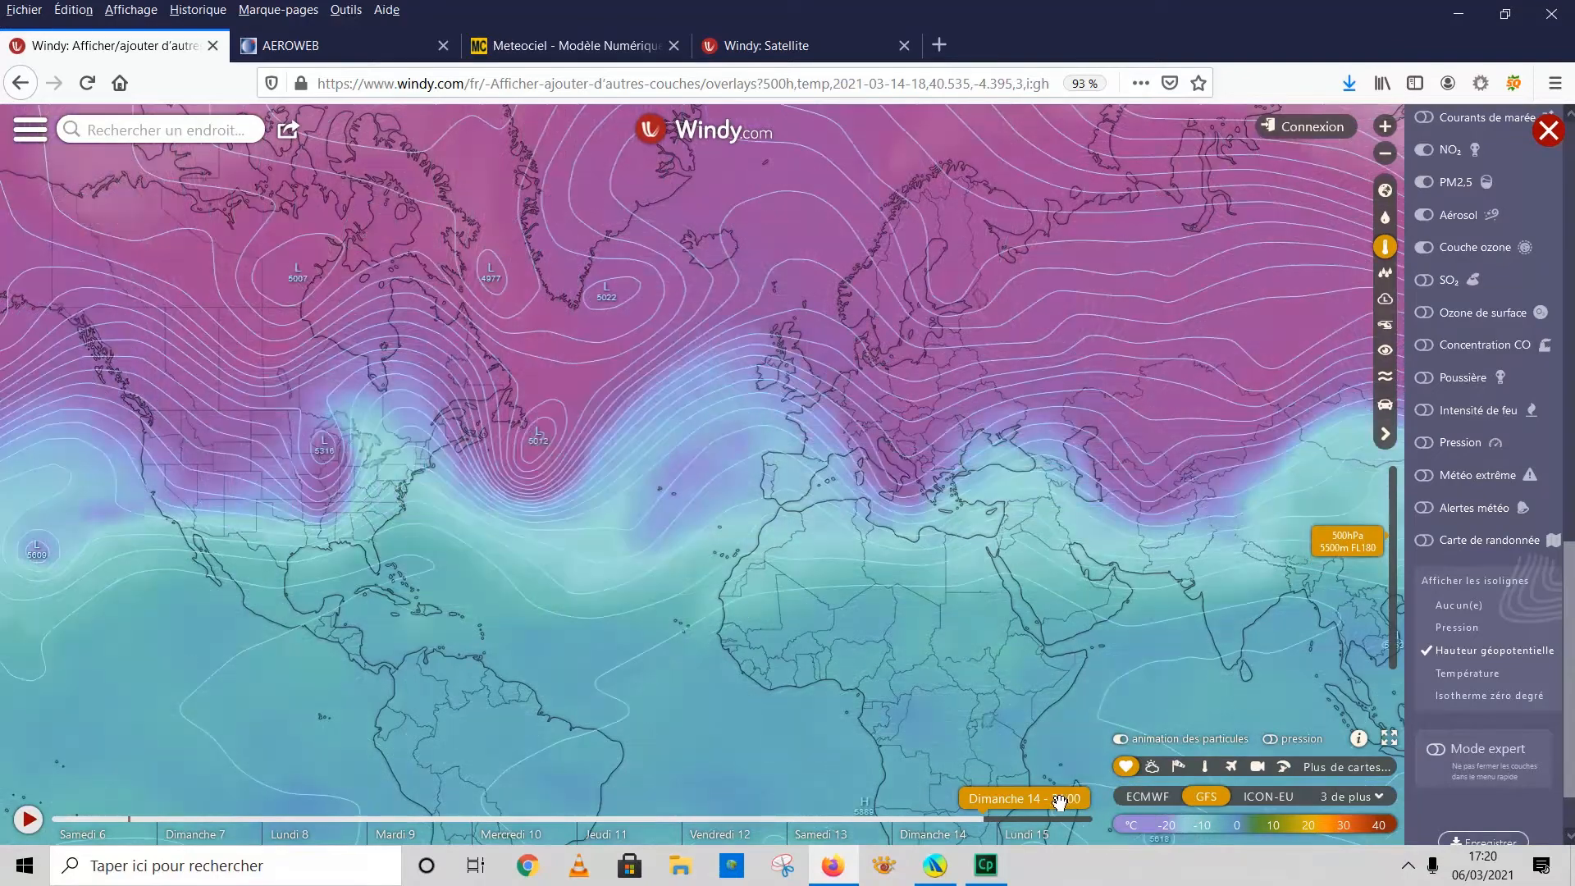
left_click_drag(1058, 800, 57, 800)
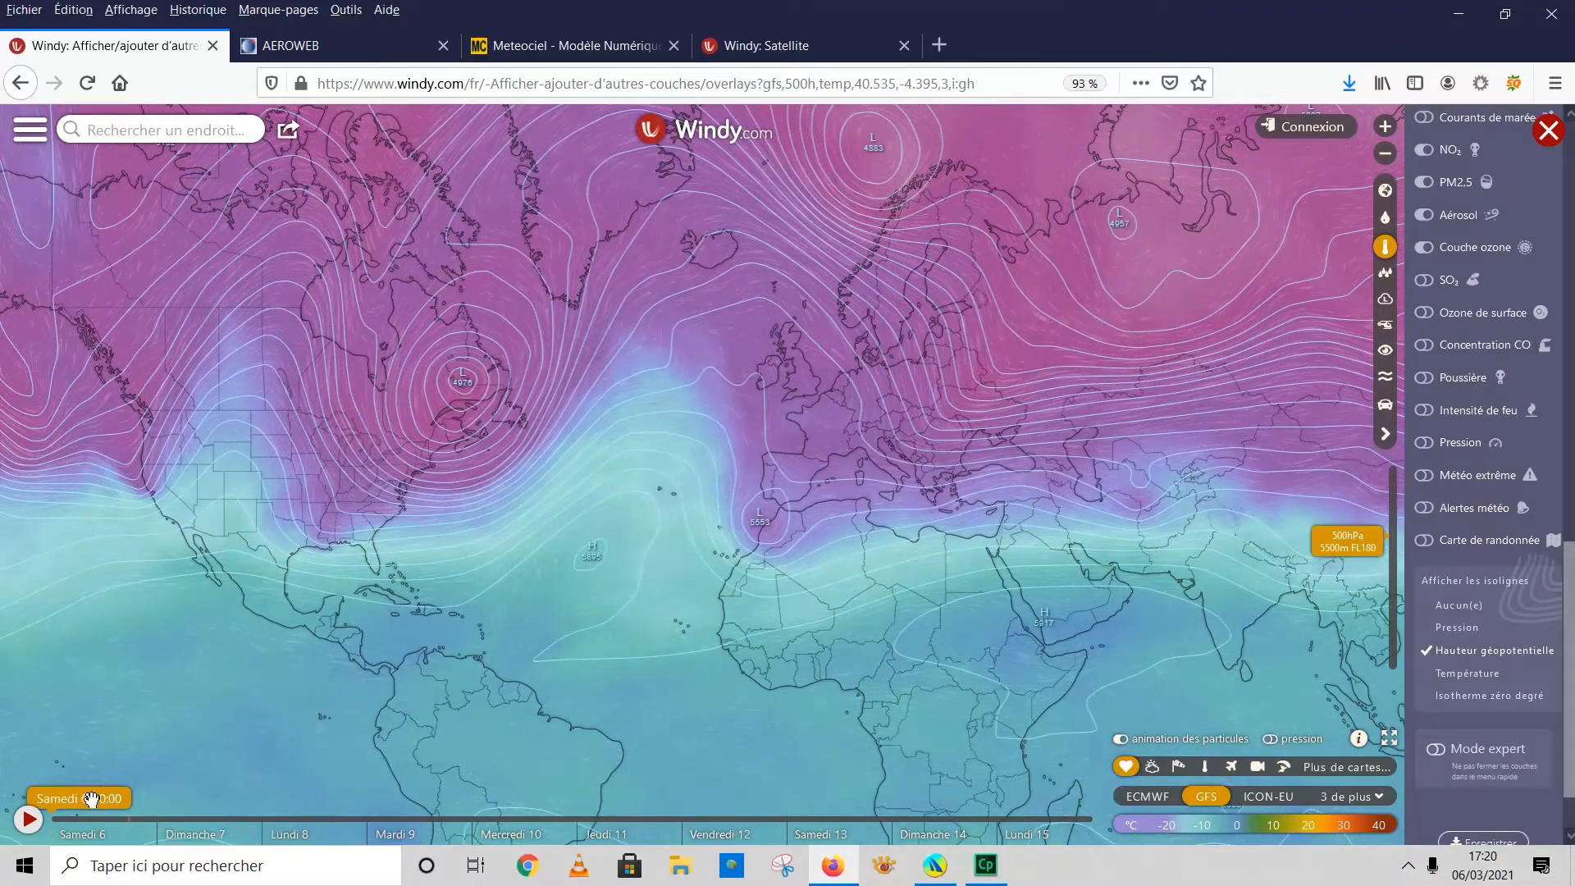
left_click_drag(92, 800, 151, 803)
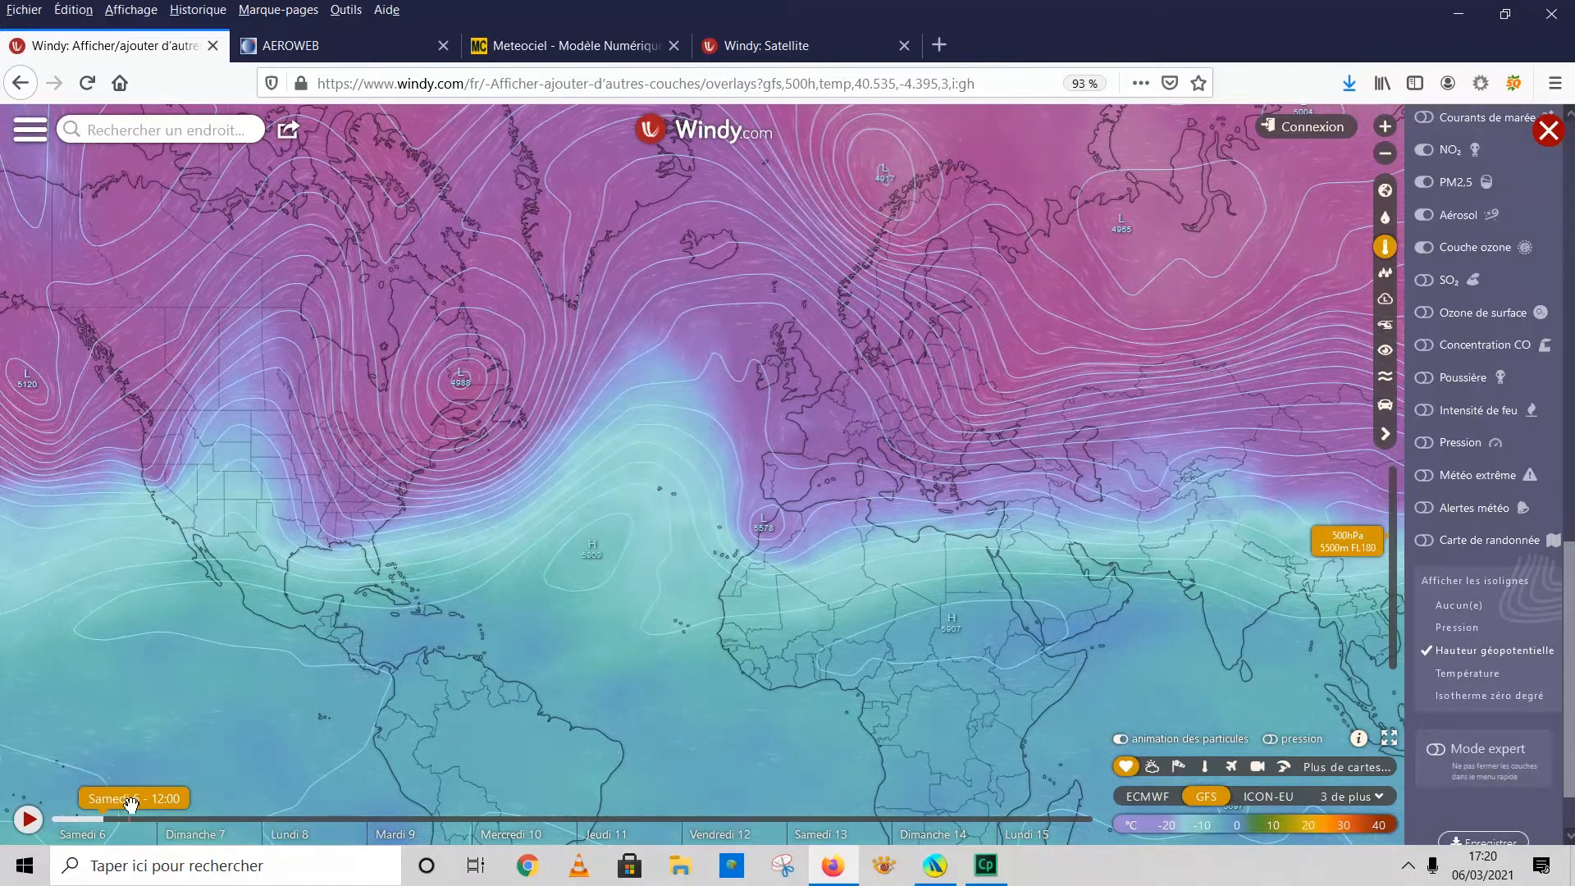
left_click_drag(131, 804, 681, 853)
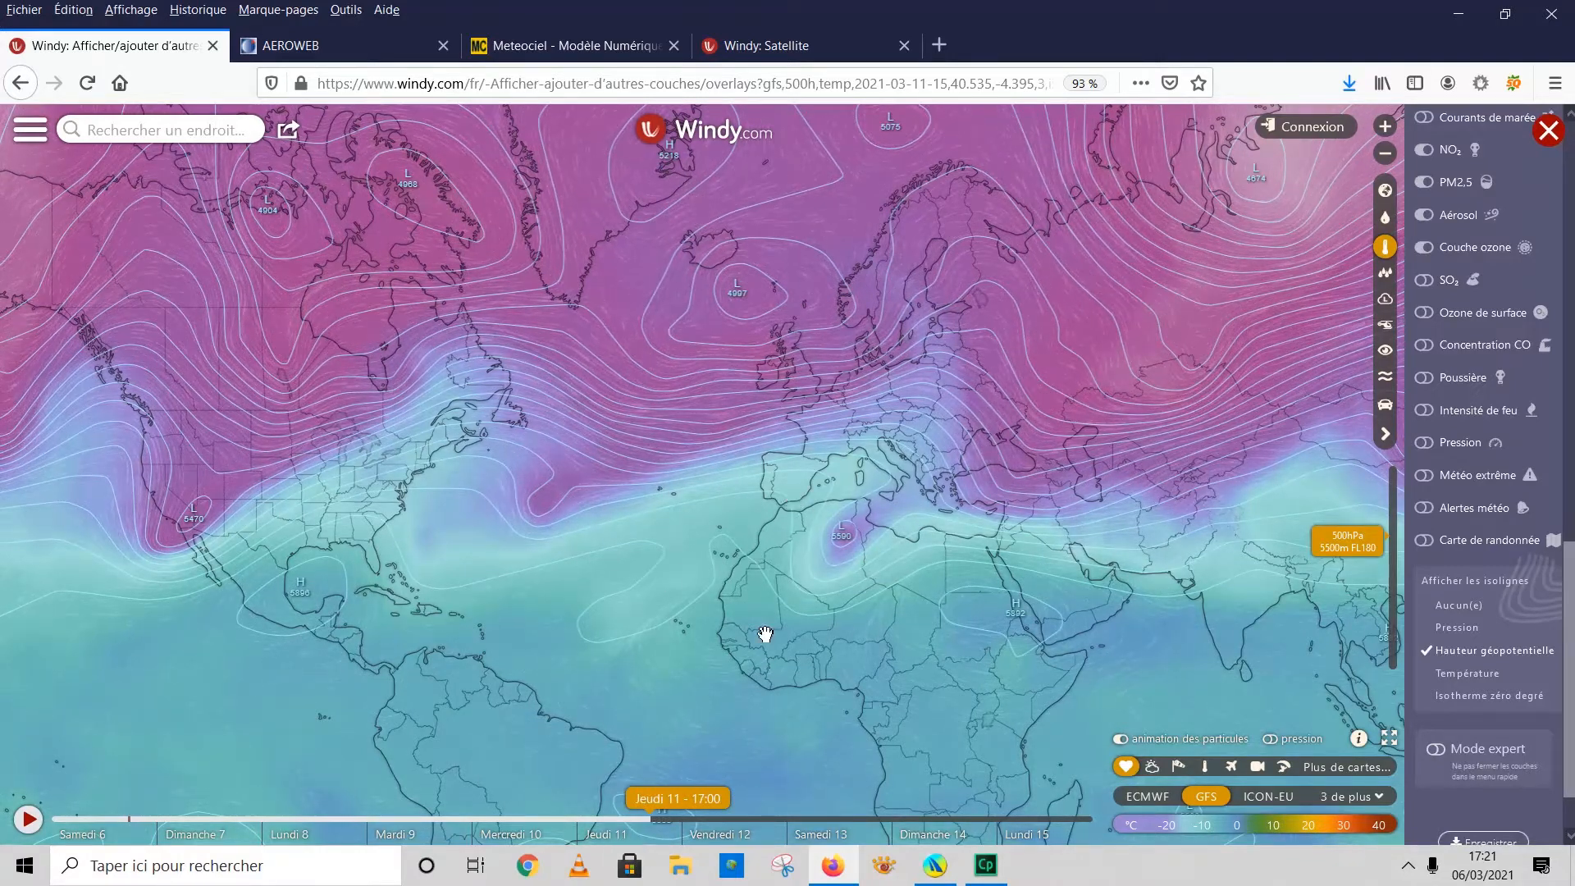
Switch to the ICON model and examine its 500 hPa forecast from Samedi 6 - 0:00 to Mercredi 10 - 22:00.
left_click(1370, 797)
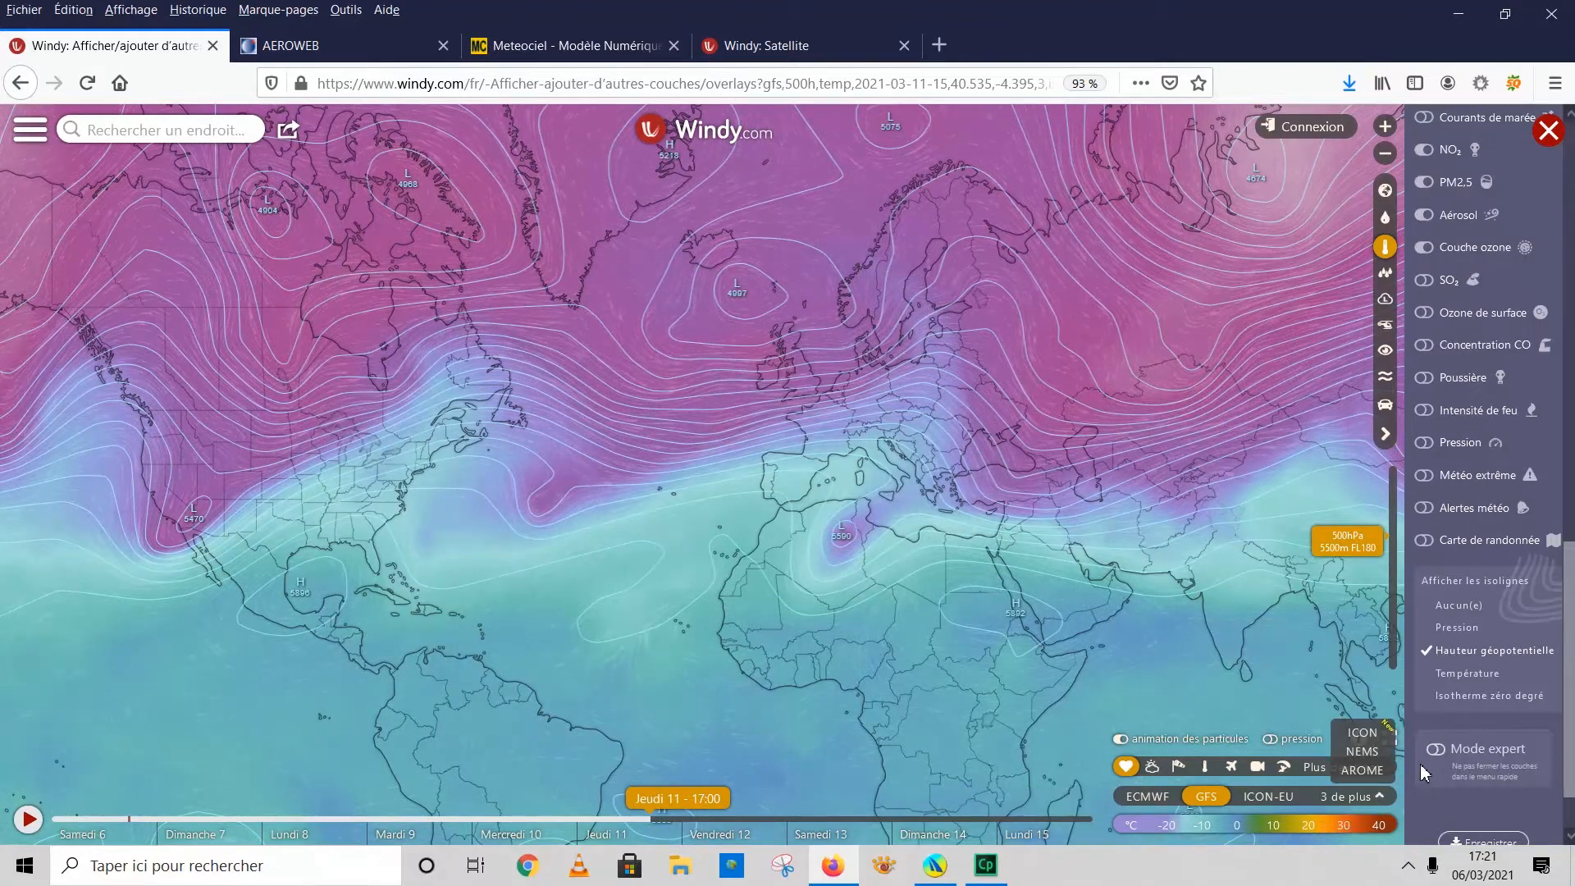
left_click(1361, 732)
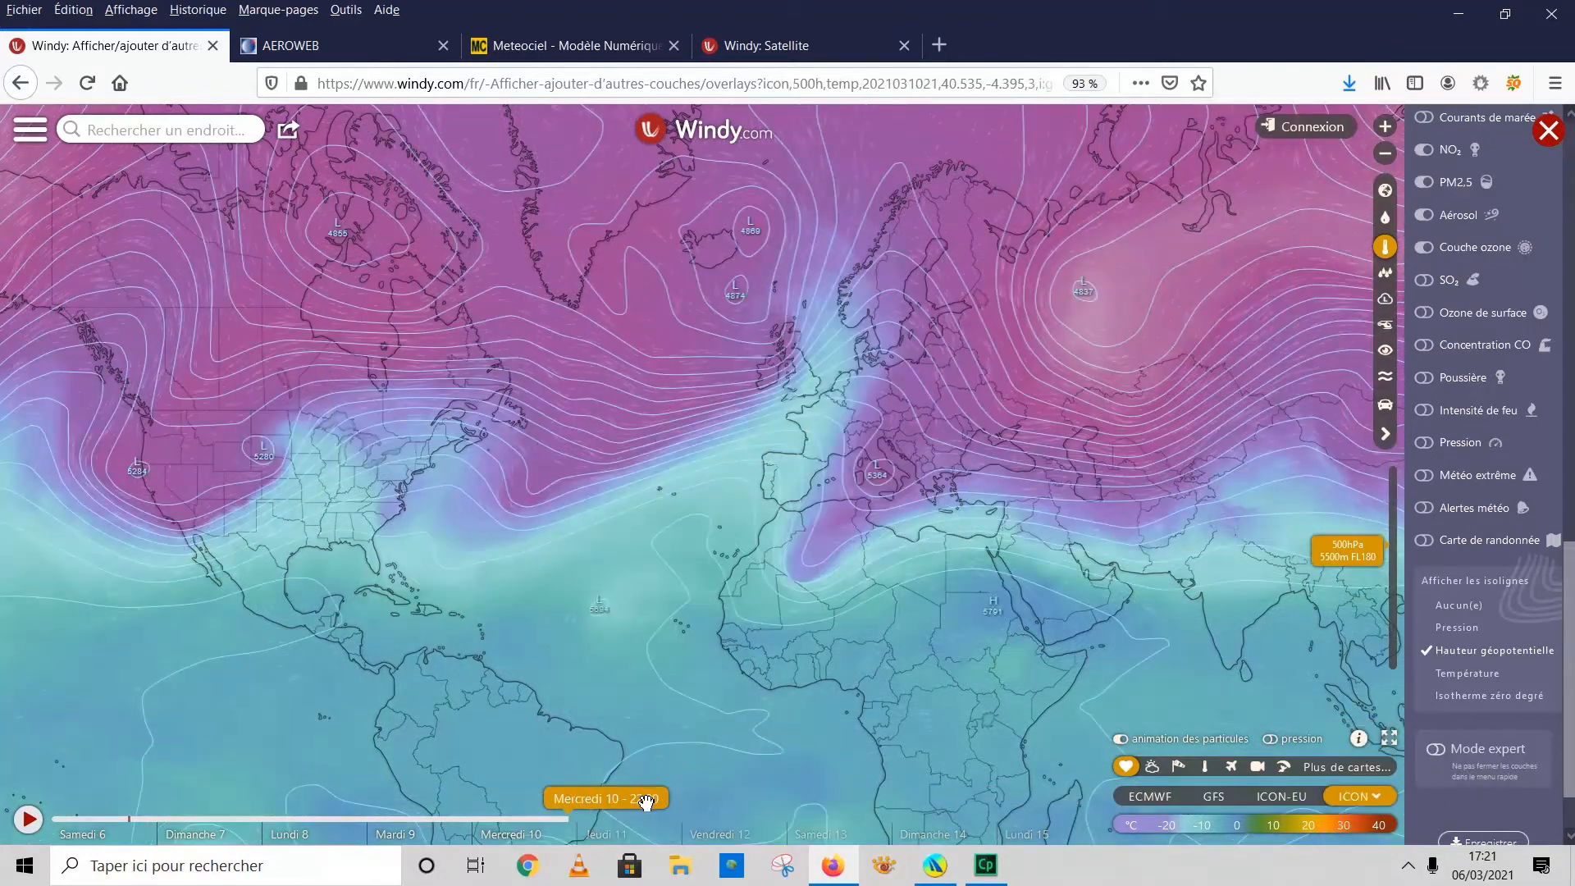
left_click_drag(645, 803, 82, 803)
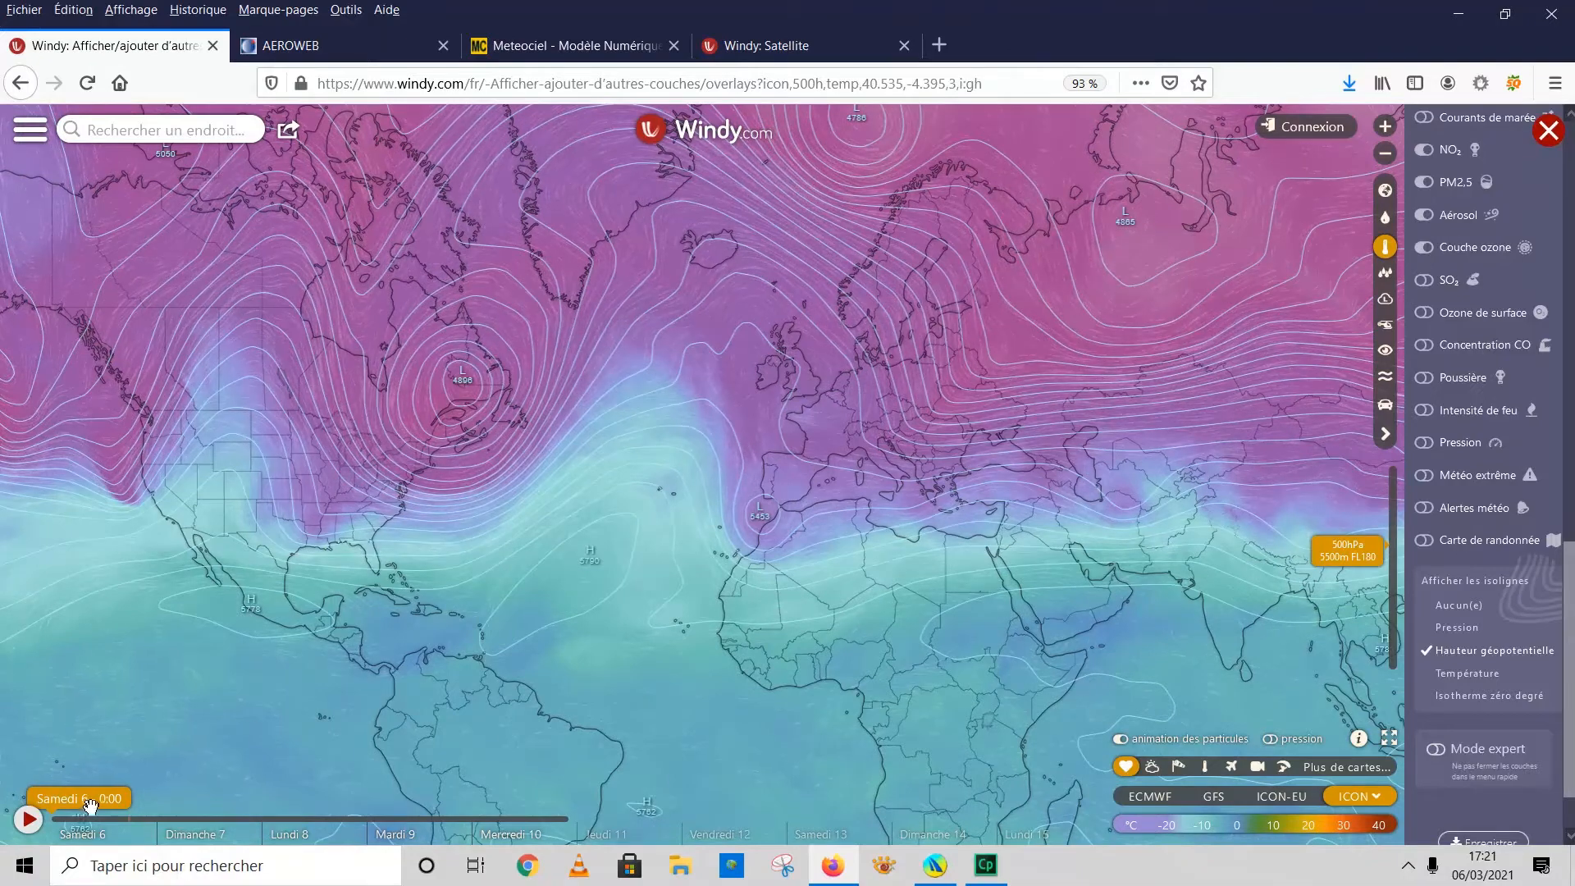
left_click_drag(90, 804, 609, 833)
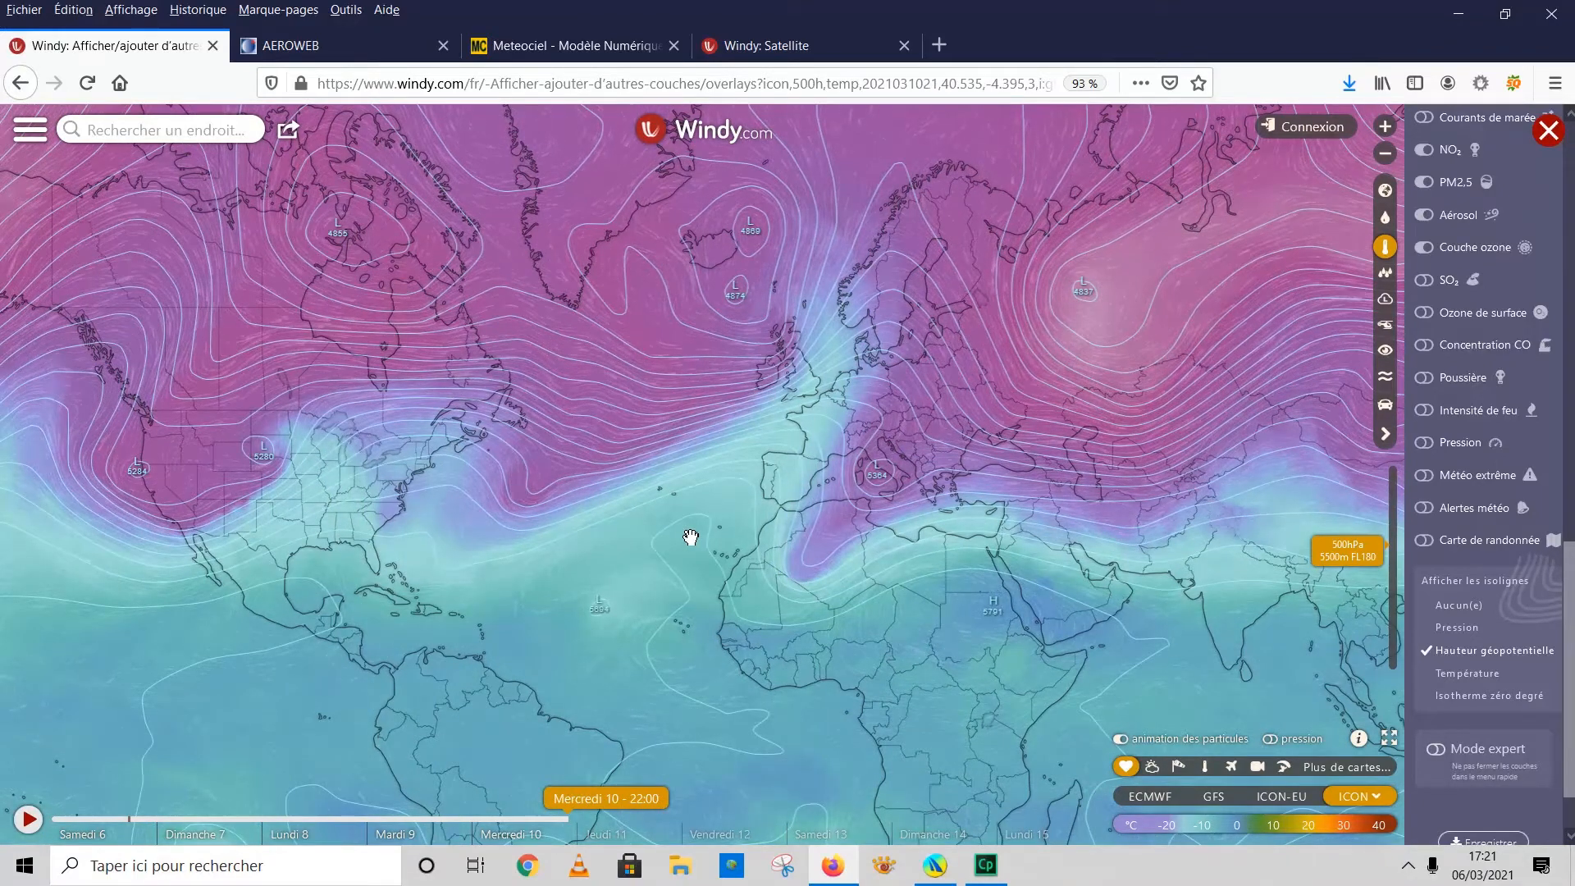
Examine Meteociel's ARPEGE 500 hPa temperature and geopotential maps for 3h, 75h, 90h and 114h.
left_click(596, 50)
mouse_move(474, 187)
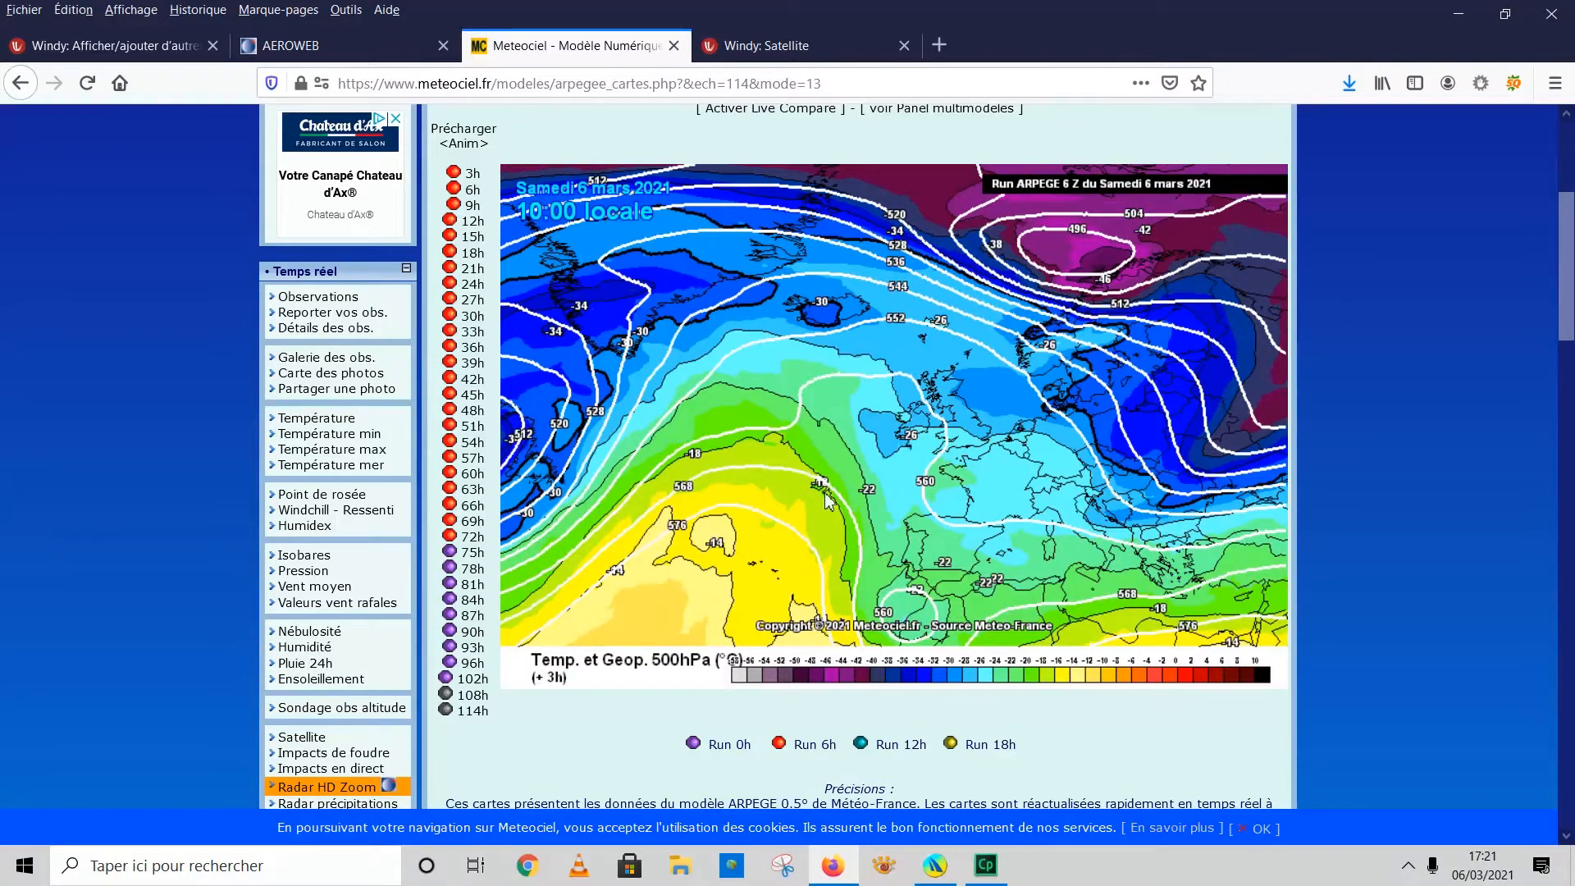
mouse_move(452, 562)
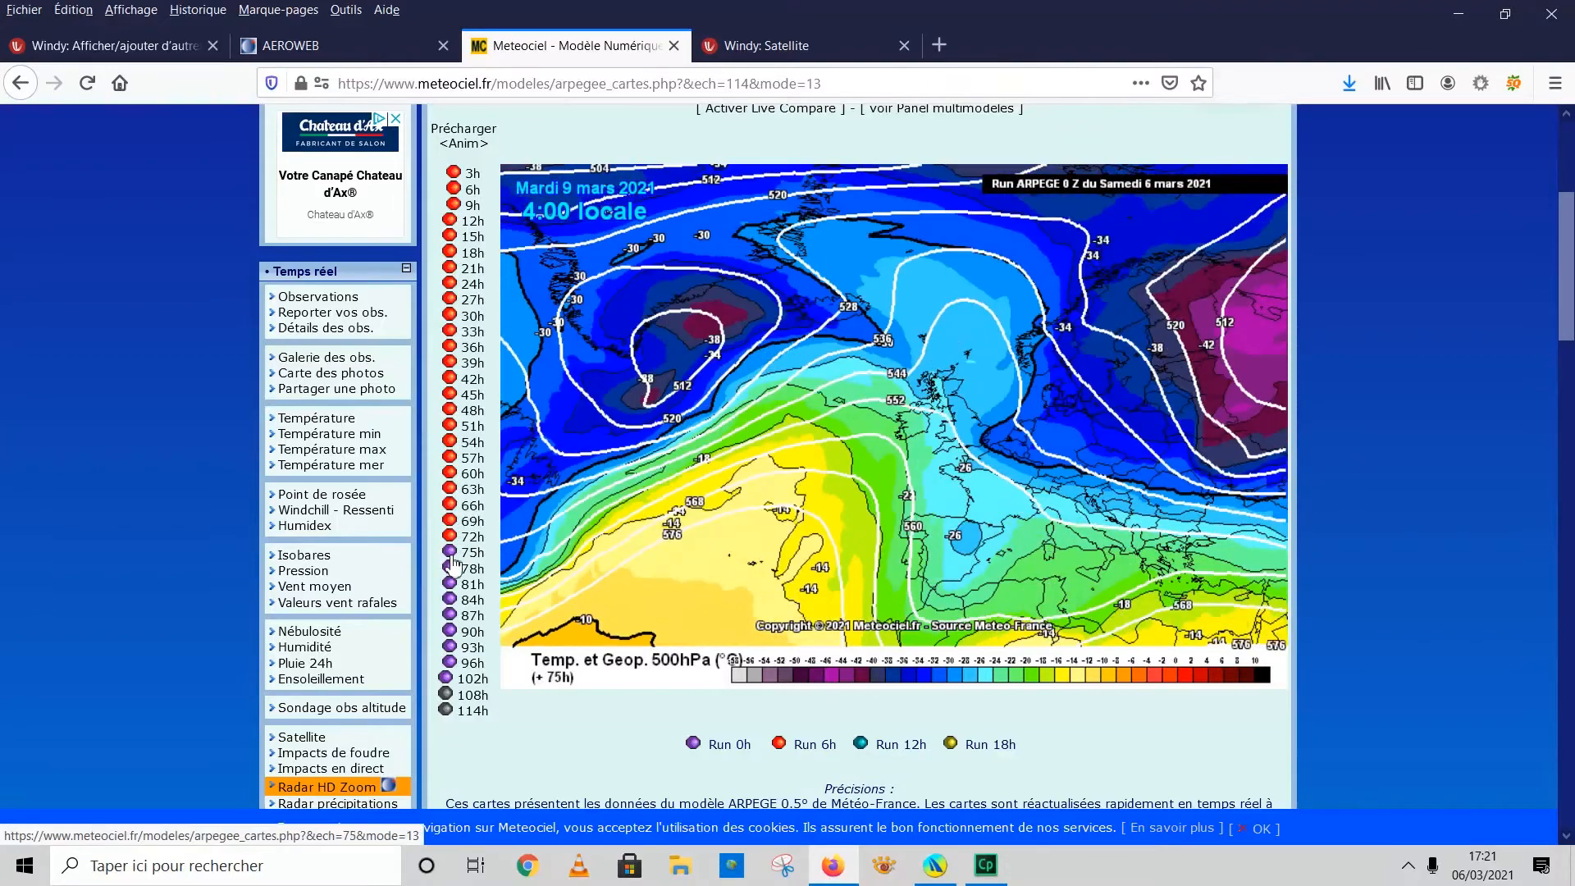
mouse_move(450, 643)
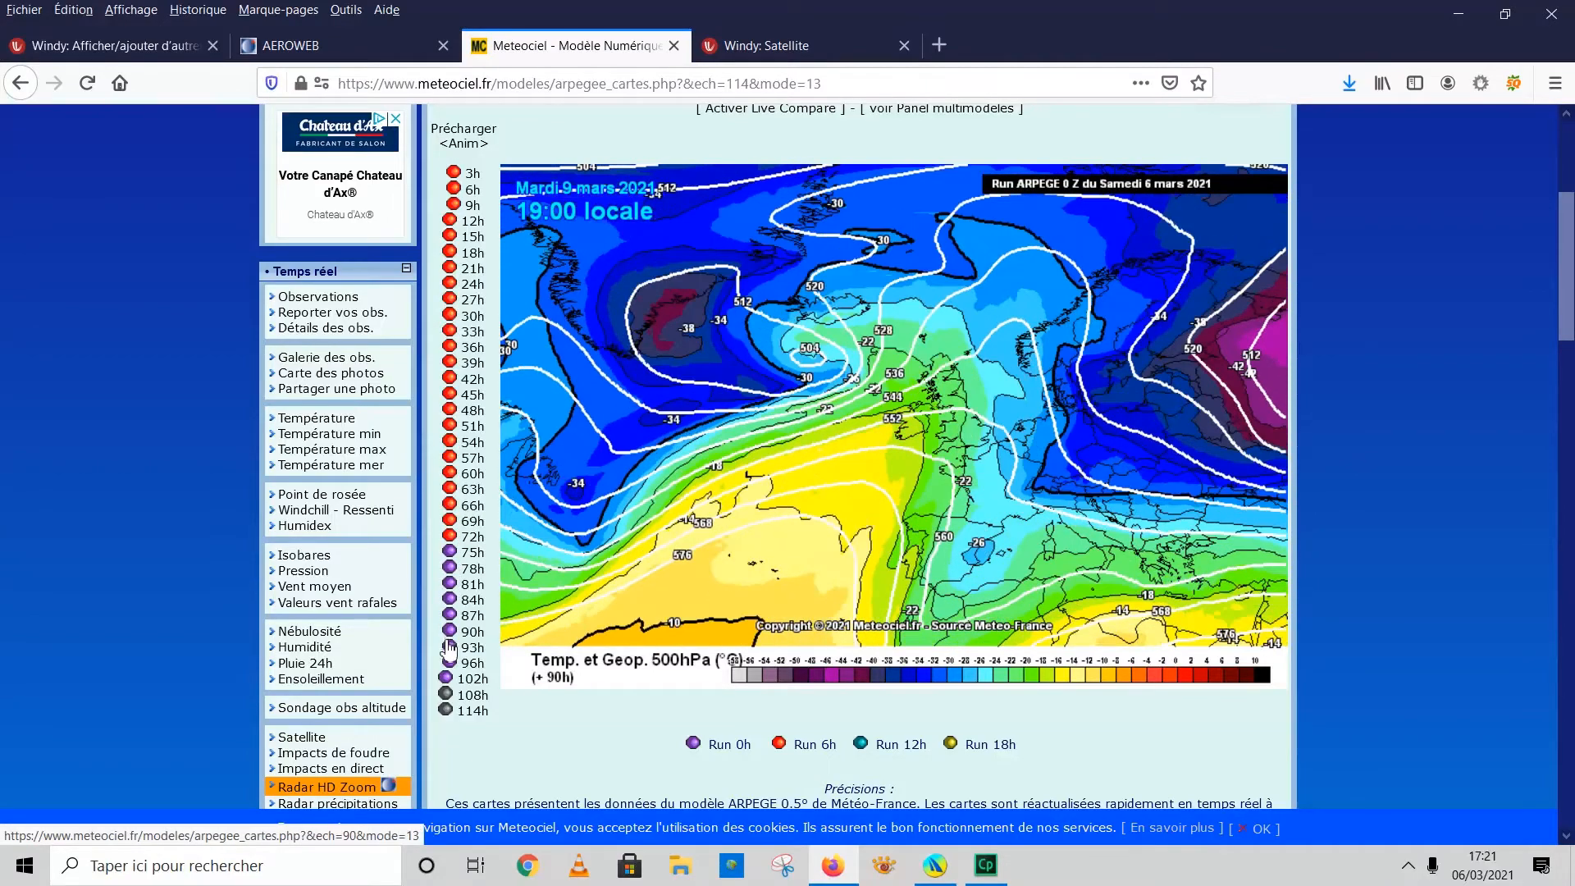
mouse_move(449, 712)
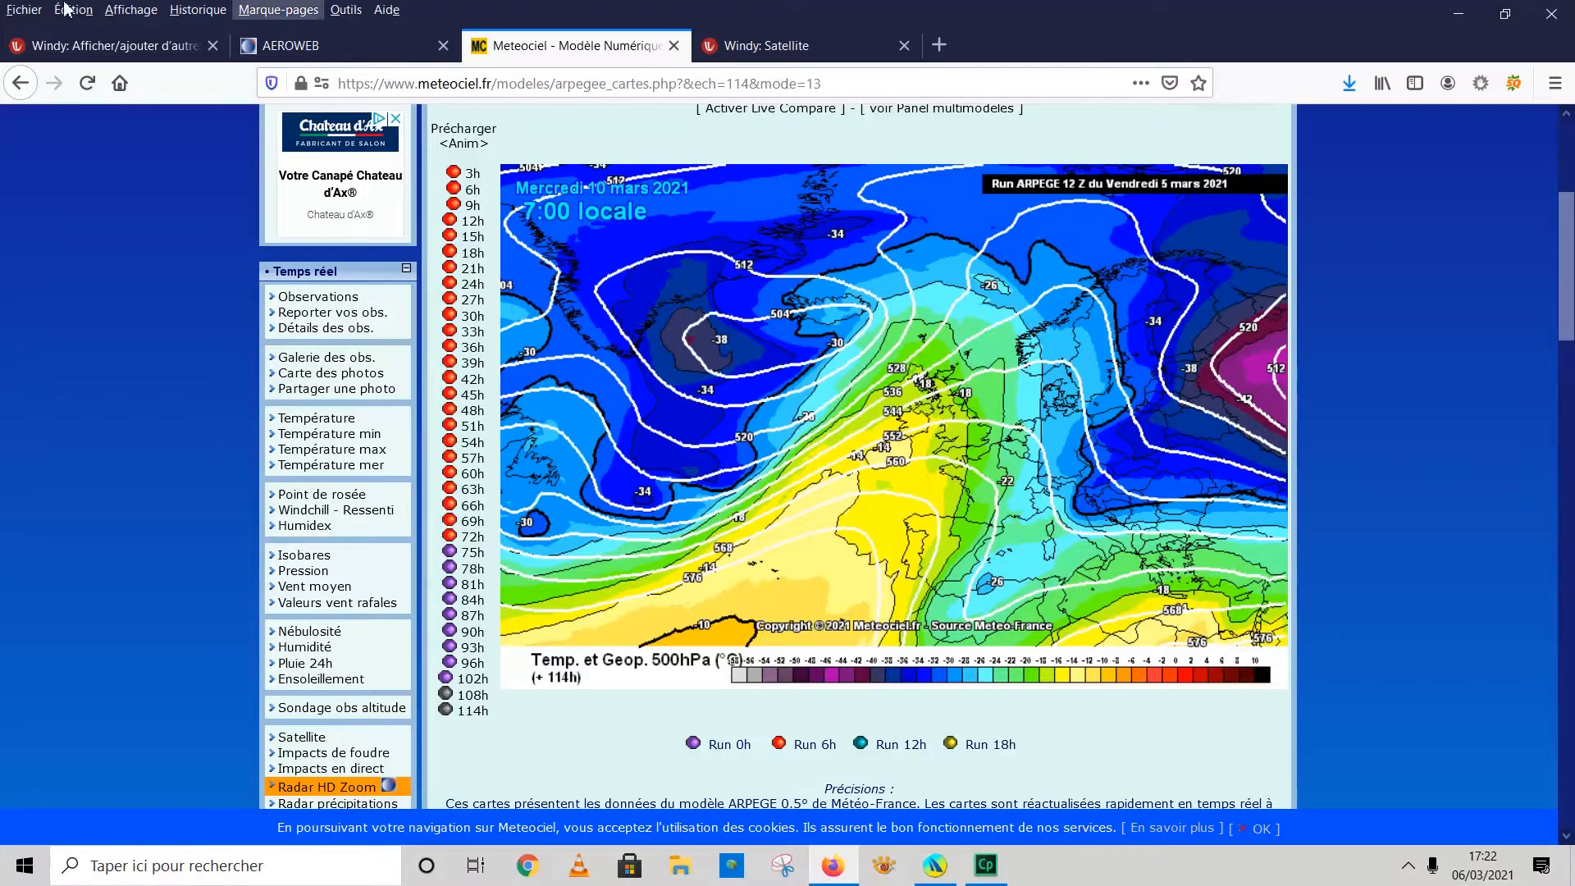
Return to the Windy forecast map, turn on the pressure isolines and display the Humidité layer at 700 hPa.
left_click(61, 51)
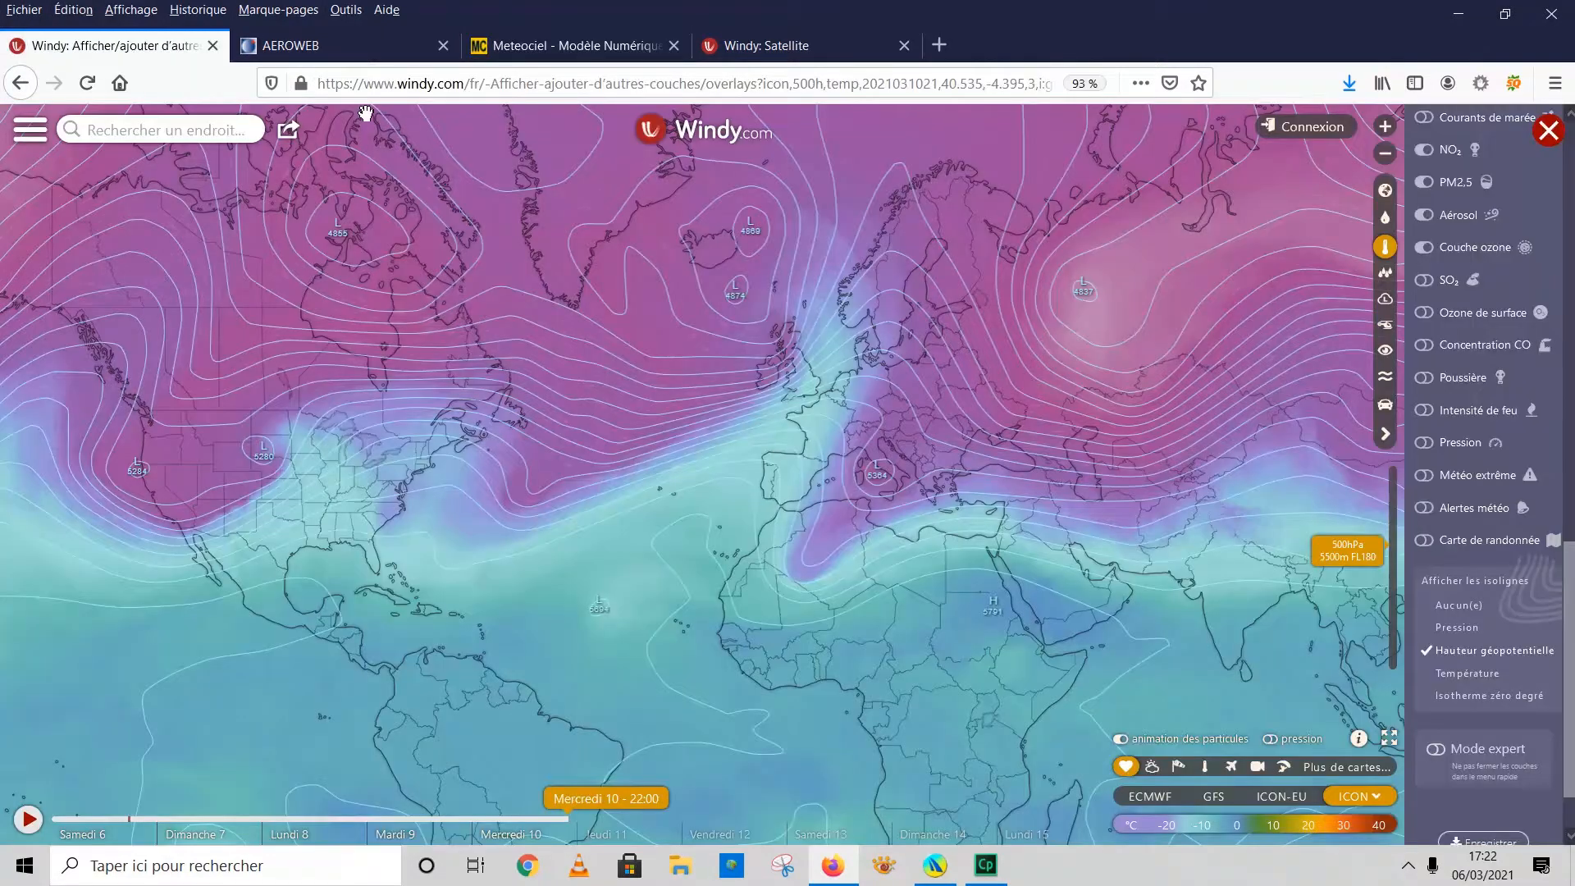
left_click(1272, 740)
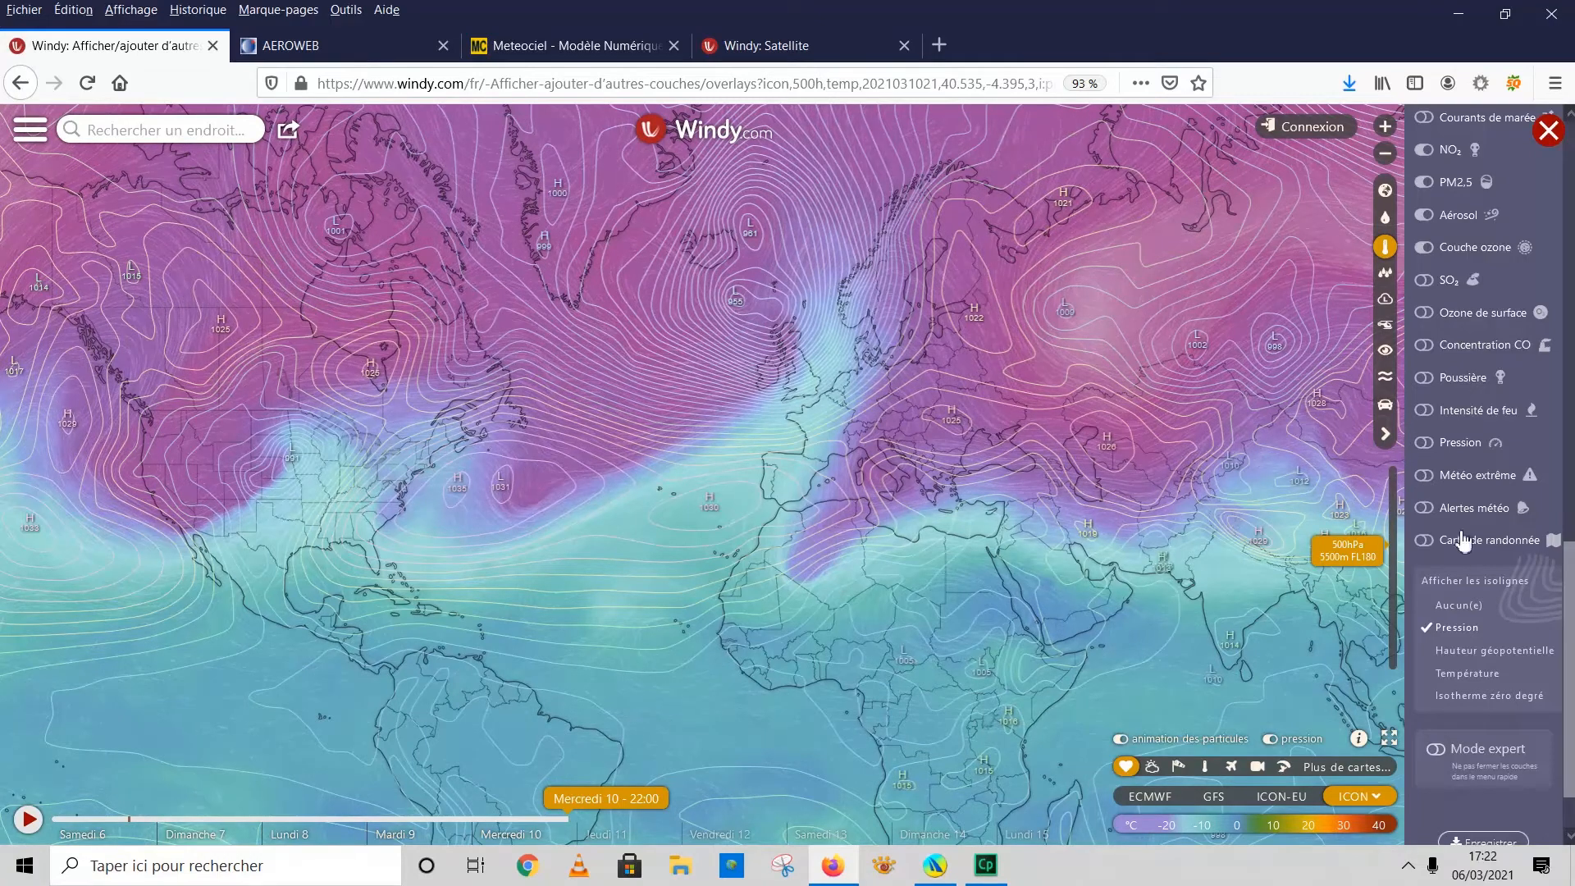
scroll(1466, 444, "up", 2)
scroll(1468, 443, "up", 8)
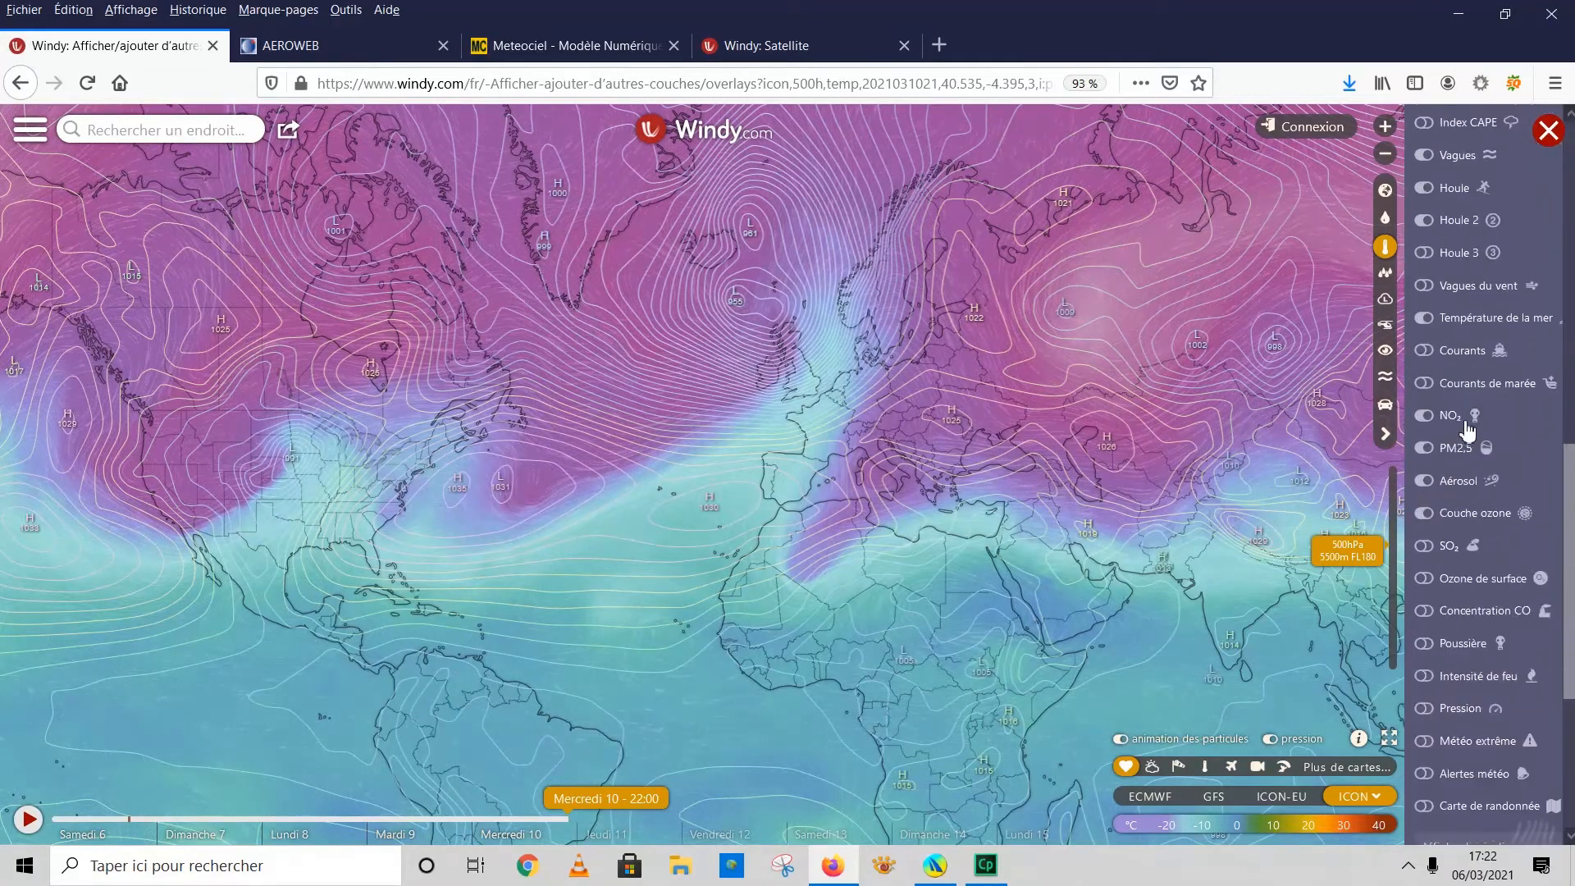
scroll(1474, 362, "up", 8)
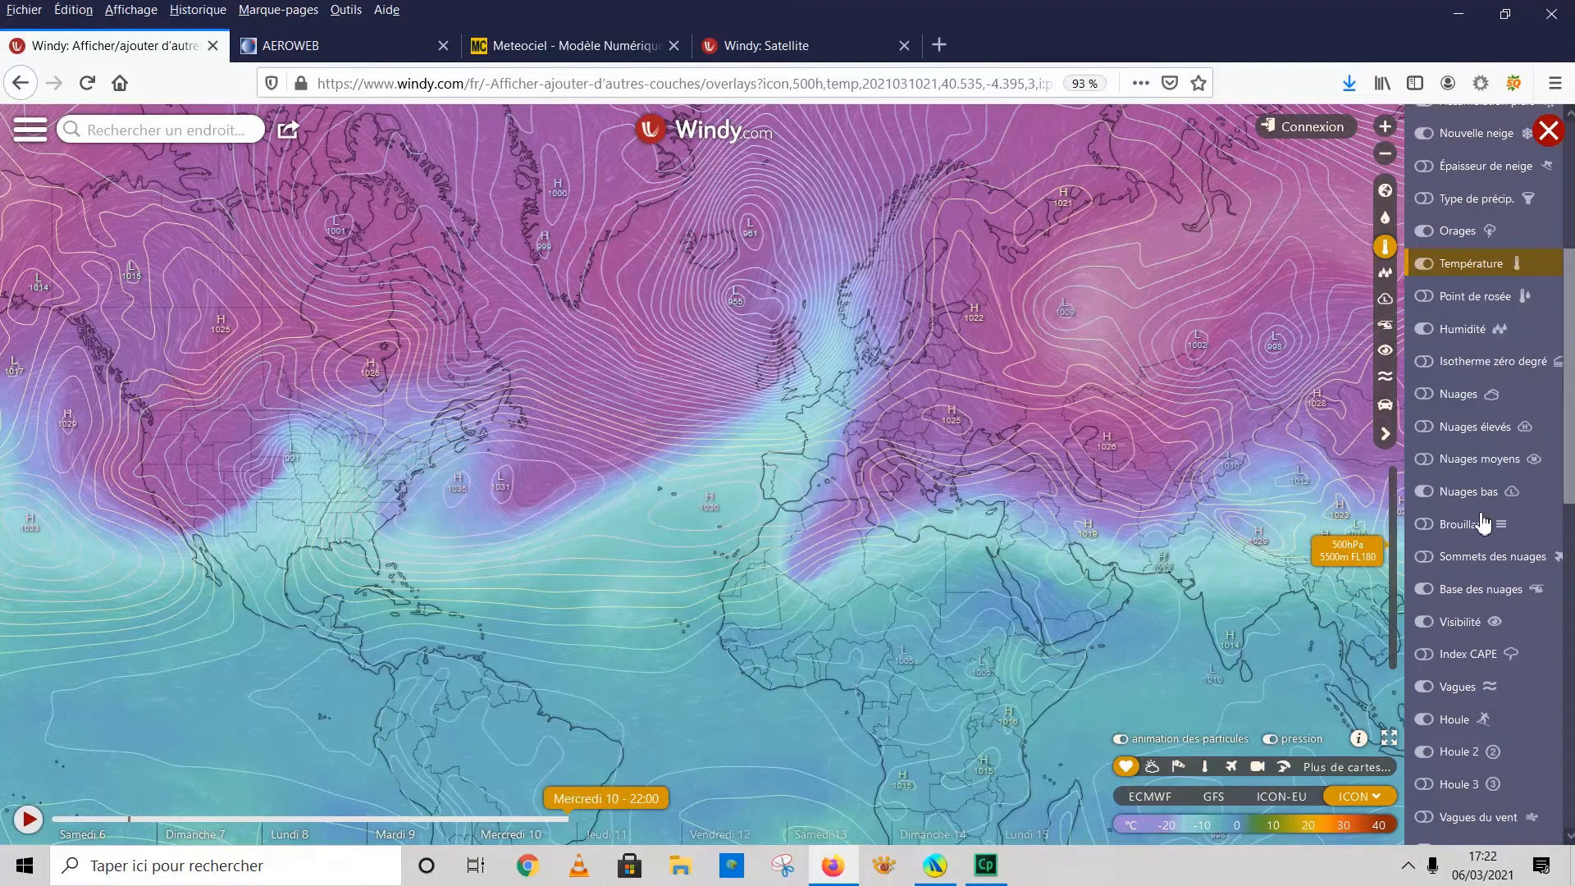
scroll(1470, 402, "up", 8)
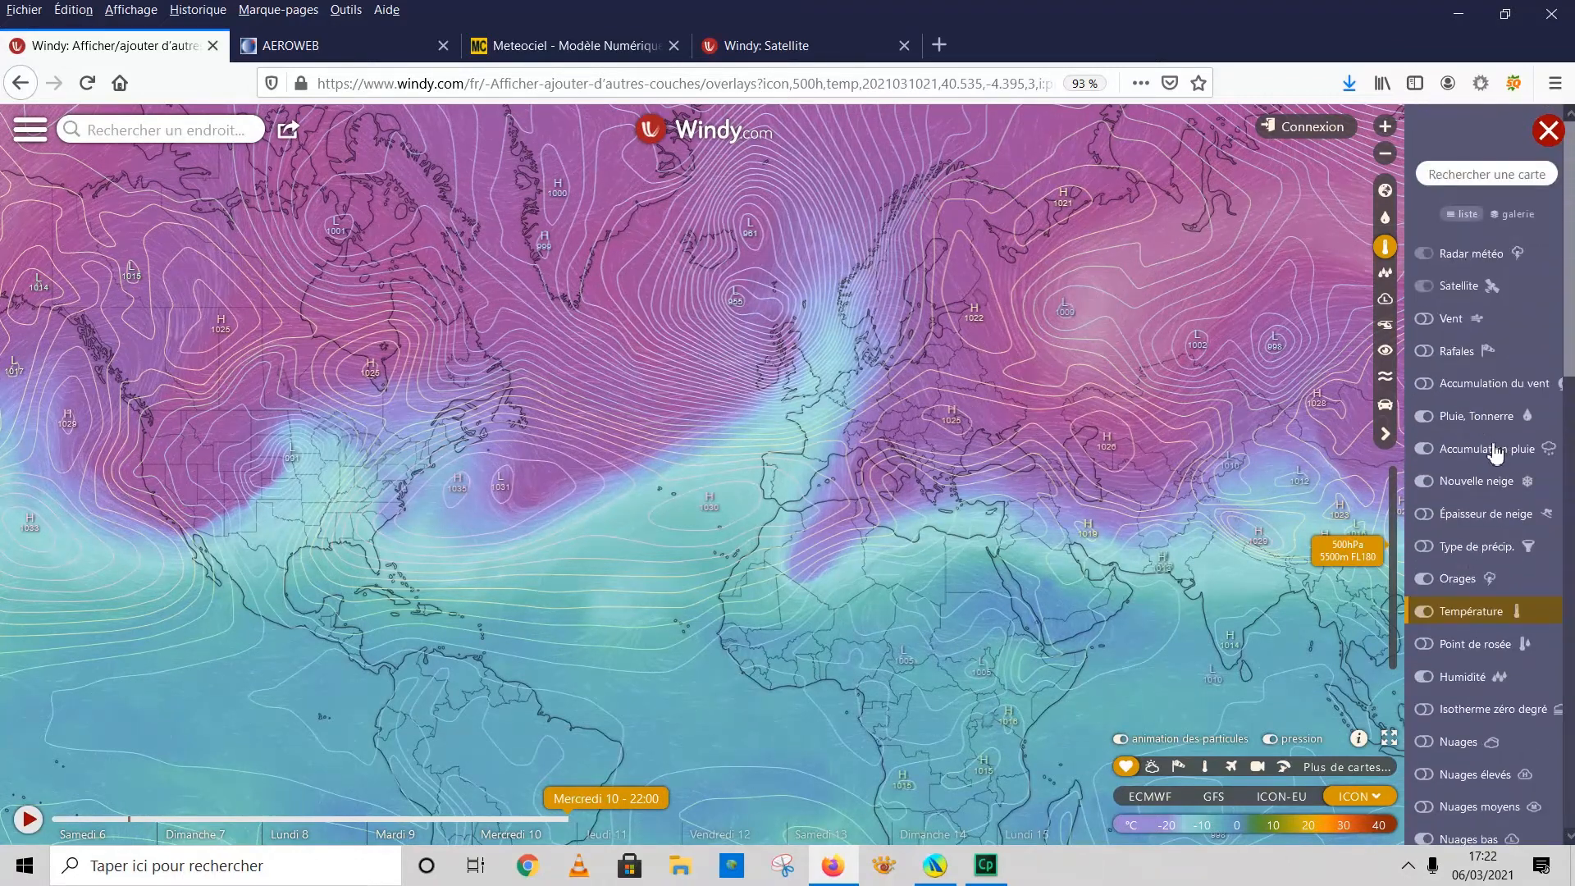
left_click(1464, 676)
left_click_drag(1370, 577, 1368, 585)
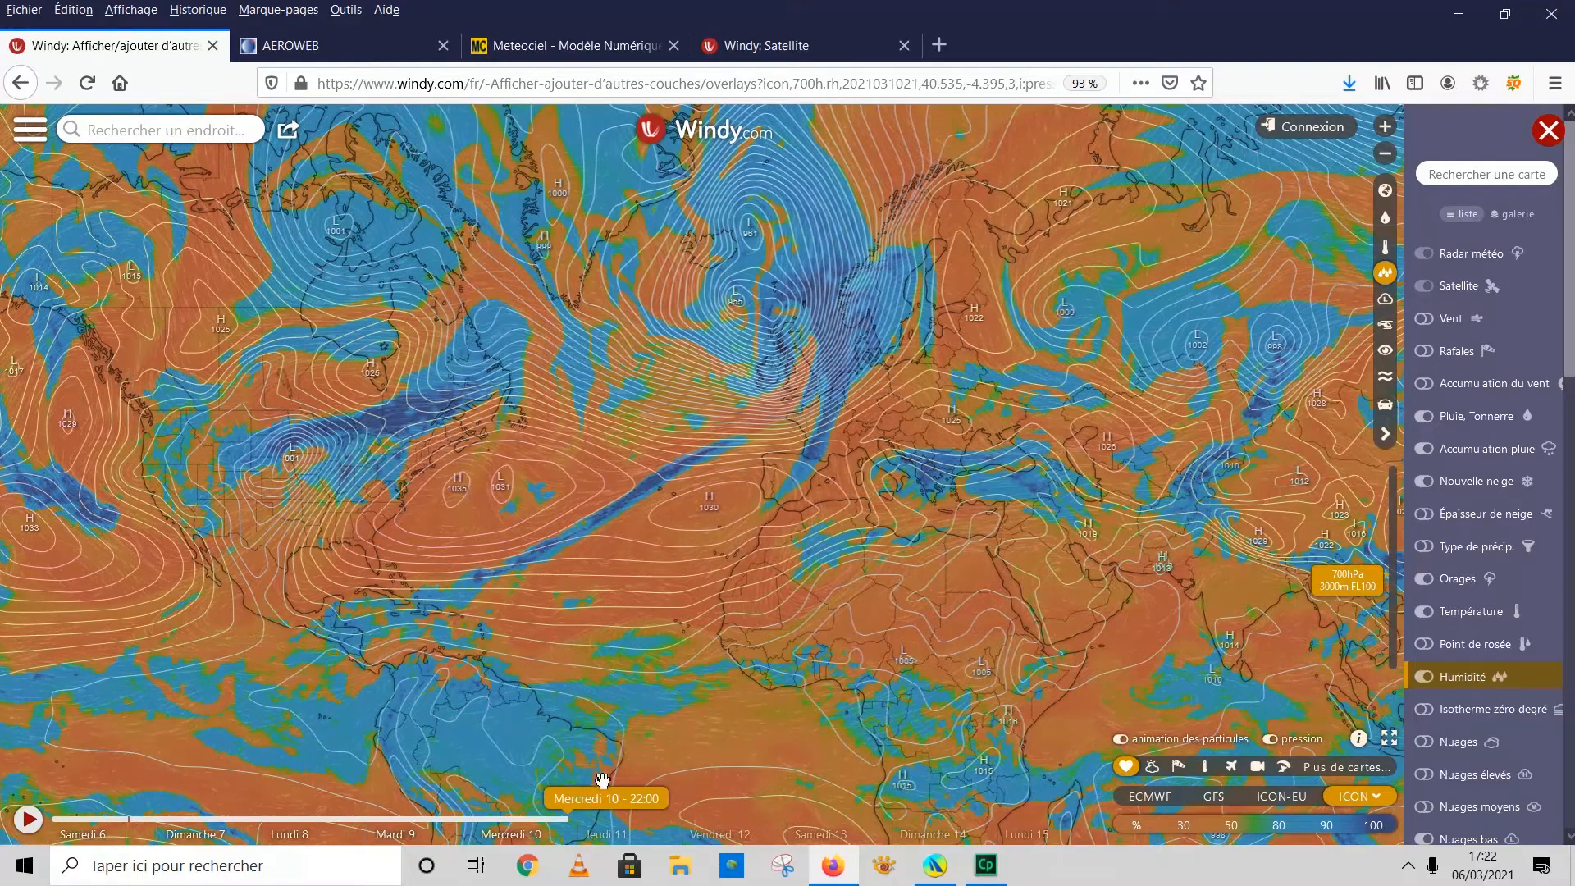
Examine the ECMWF 700 hPa humidity and pressure forecast from Samedi 6 - 0:00 to Mercredi 10 - 10:00.
left_click_drag(607, 811, 70, 805)
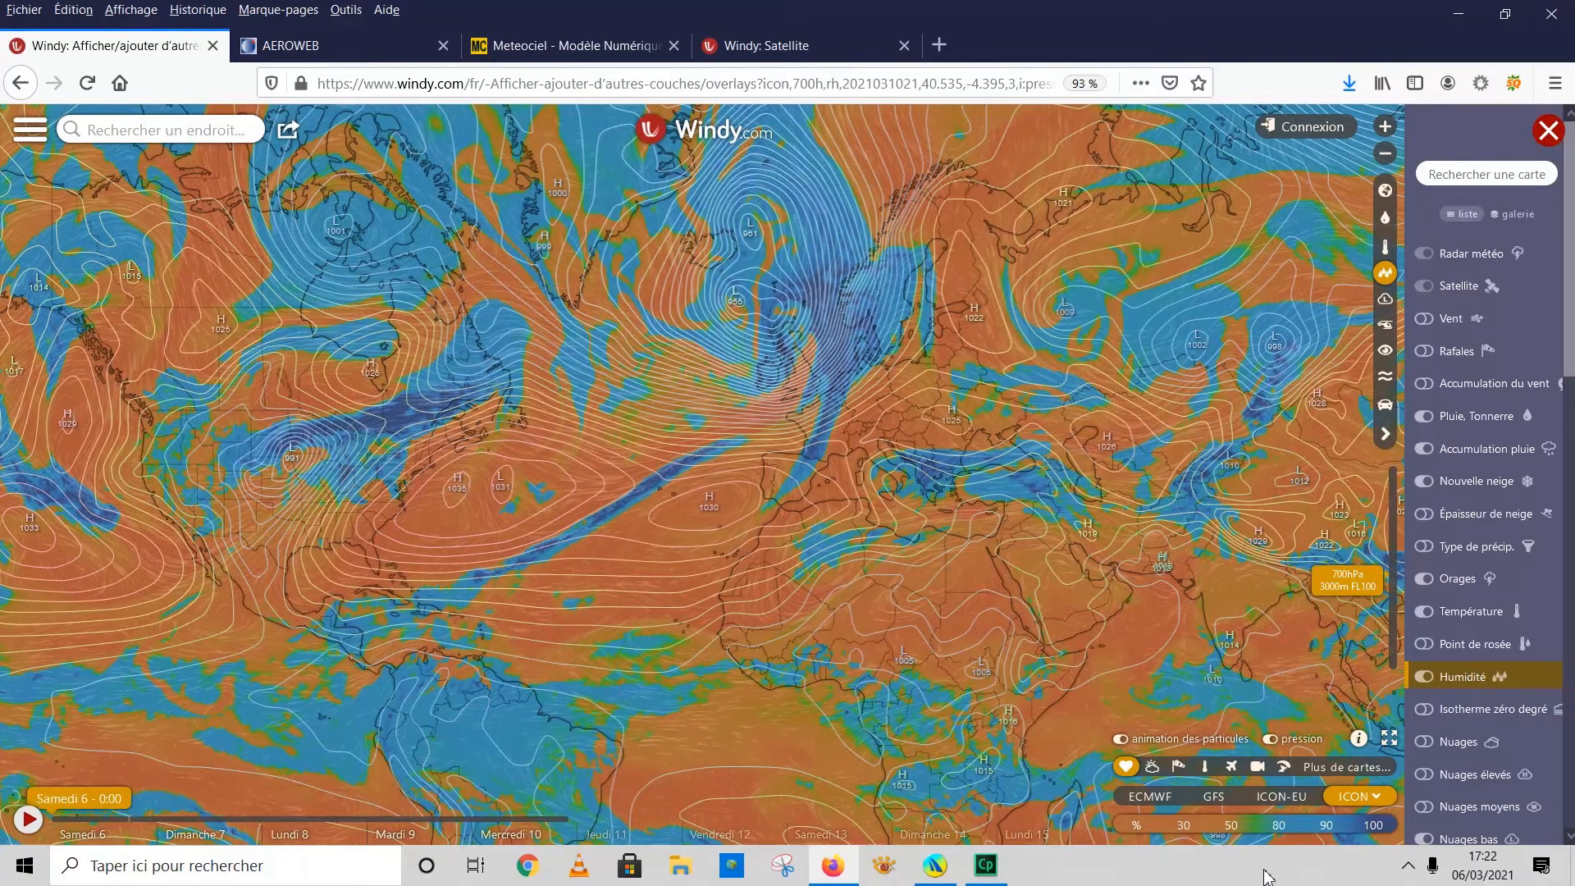
left_click(1148, 797)
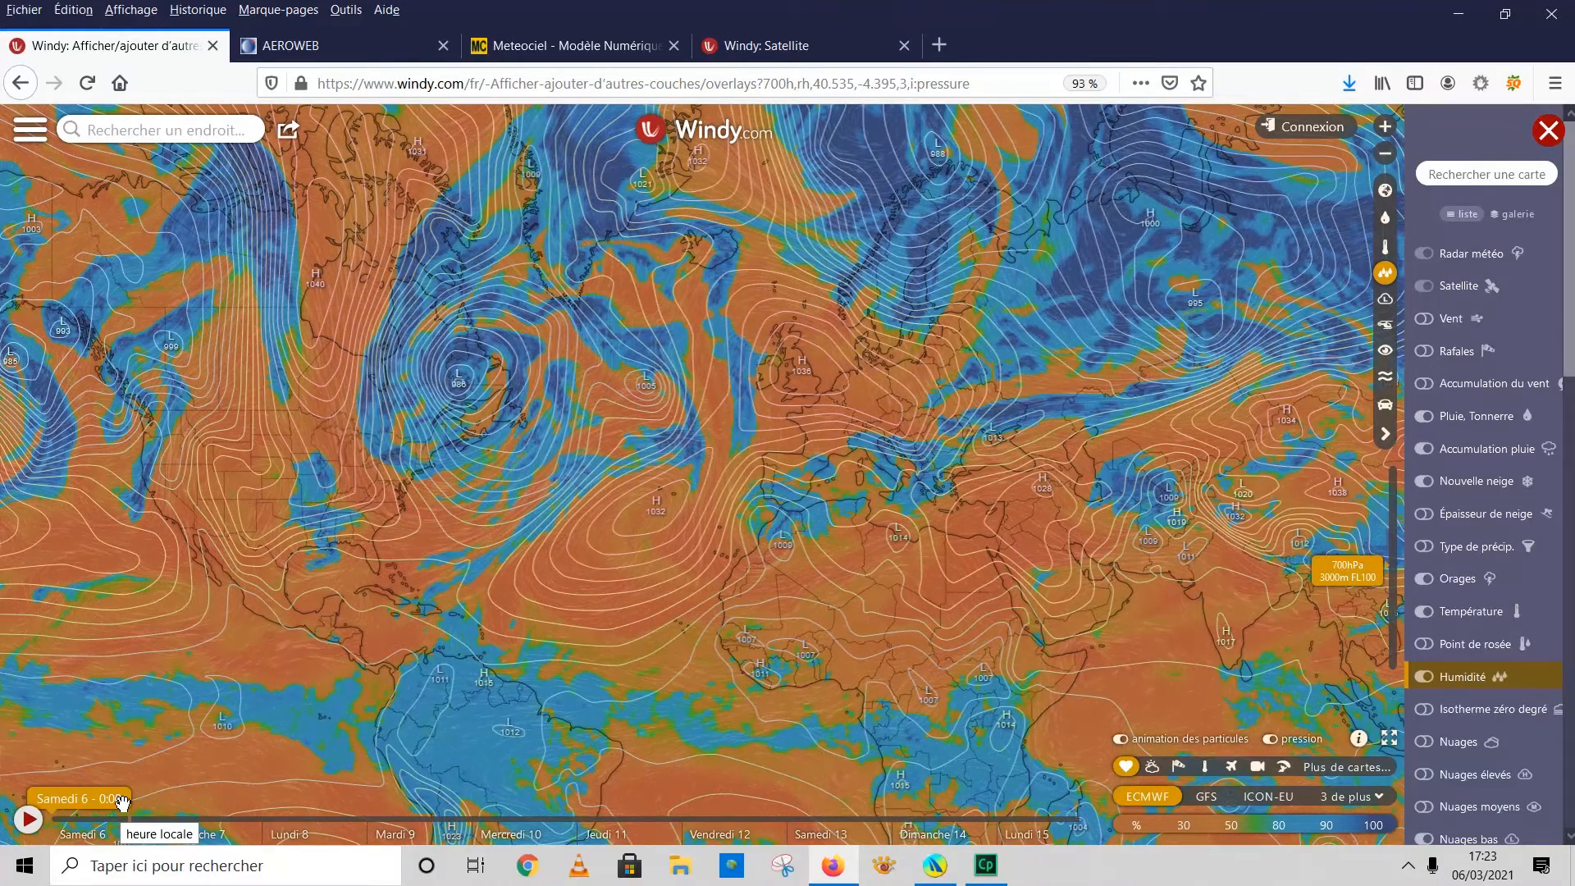
left_click_drag(105, 804, 329, 775)
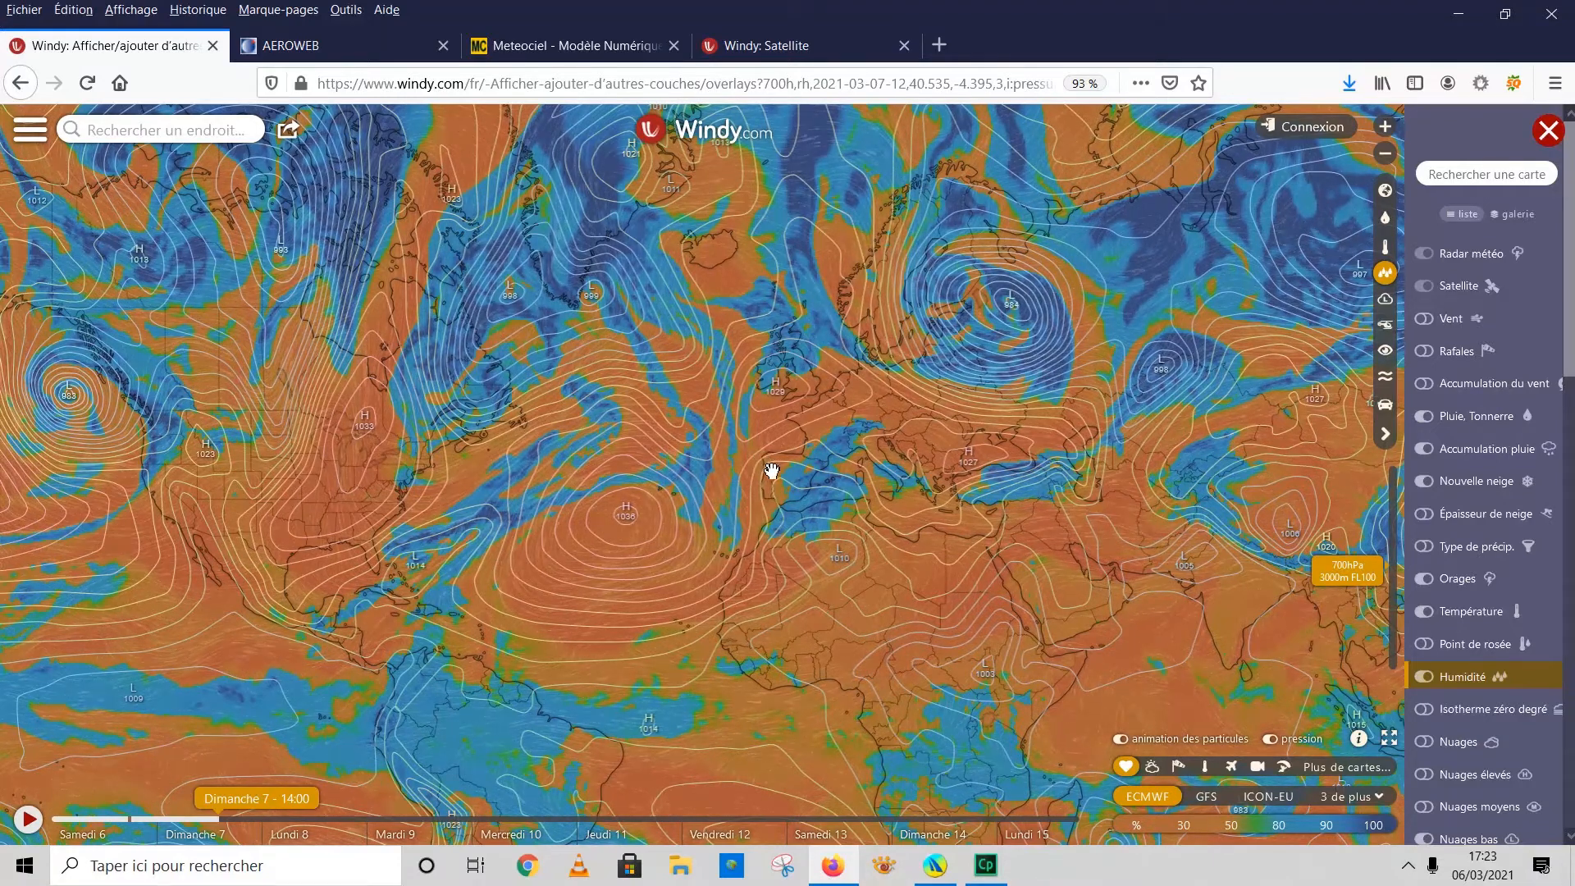
left_click(257, 817)
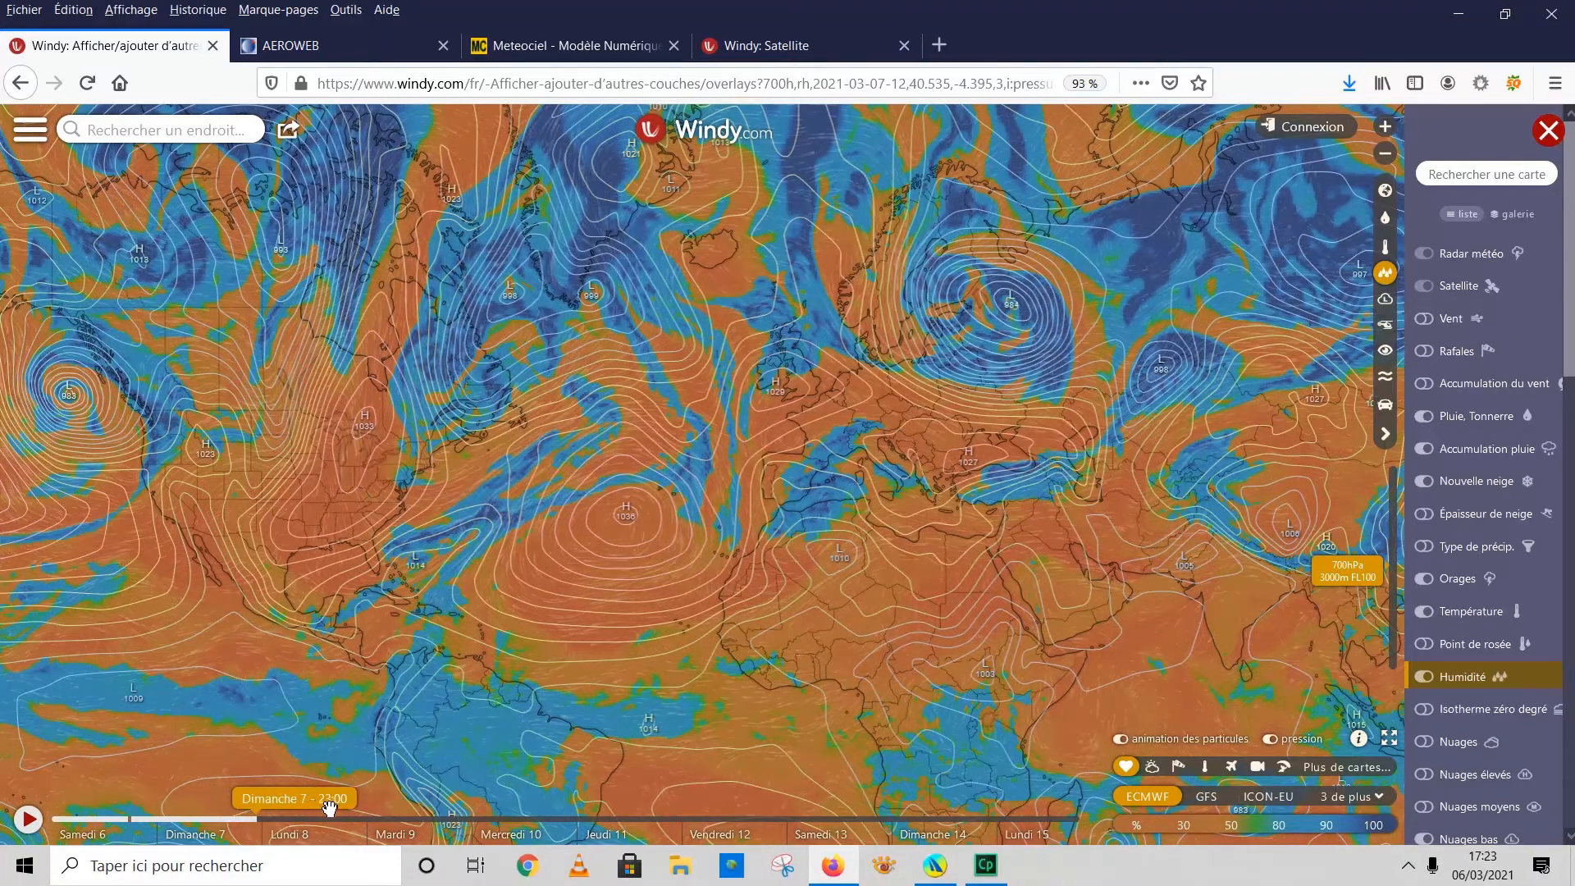
left_click_drag(329, 808, 578, 819)
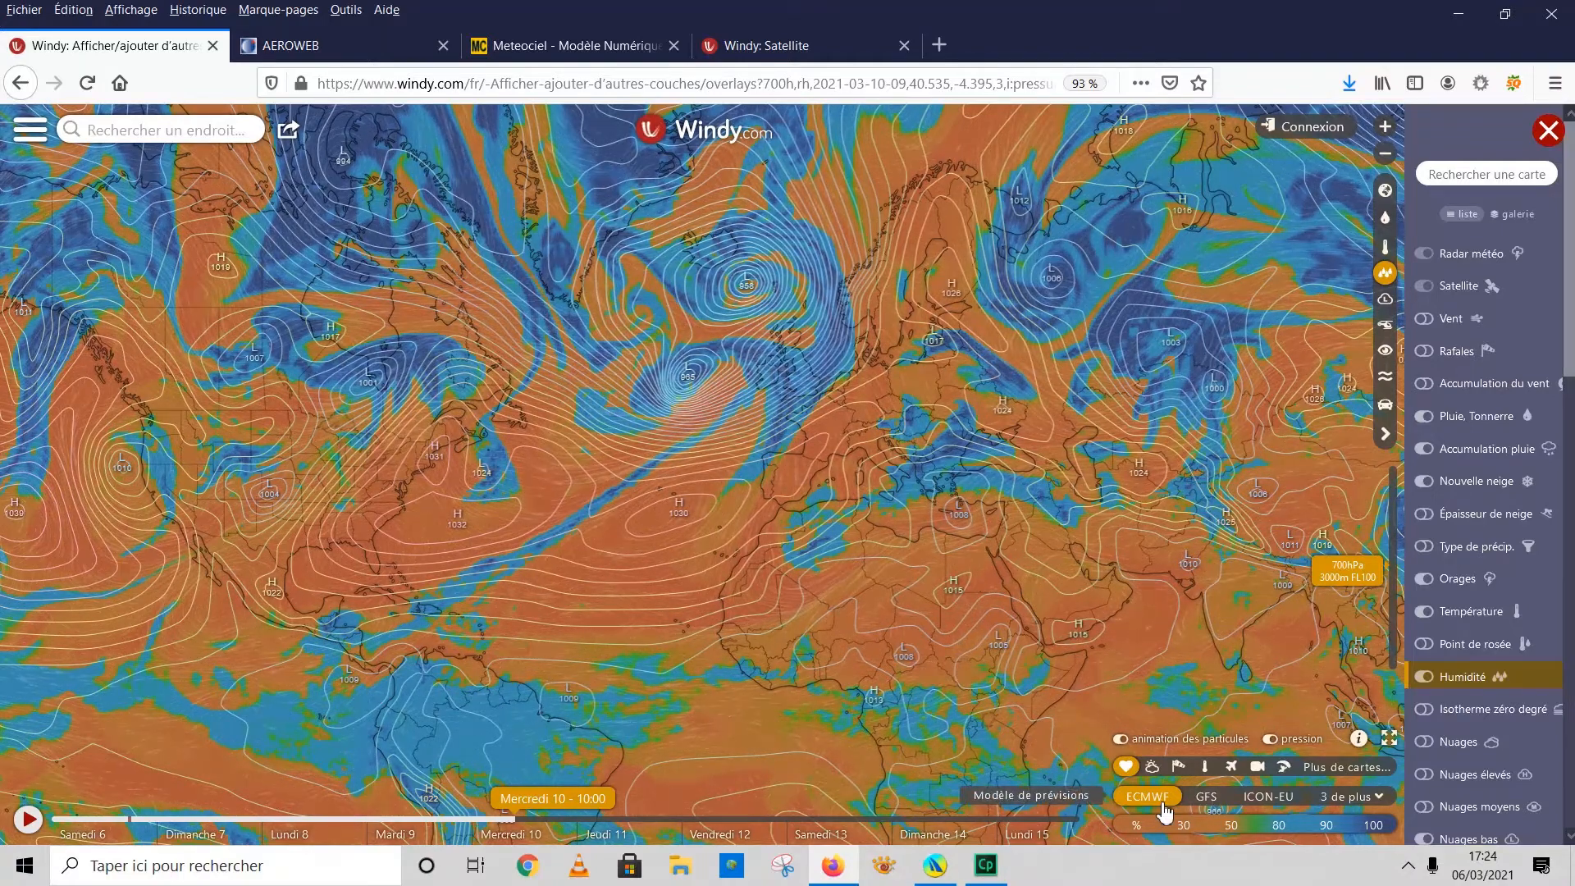
Compare the GFS, ECMWF and ICON-EU 700 hPa humidity and pressure forecasts for Mercredi 10 - 10:00, ending on ECMWF.
left_click(1209, 809)
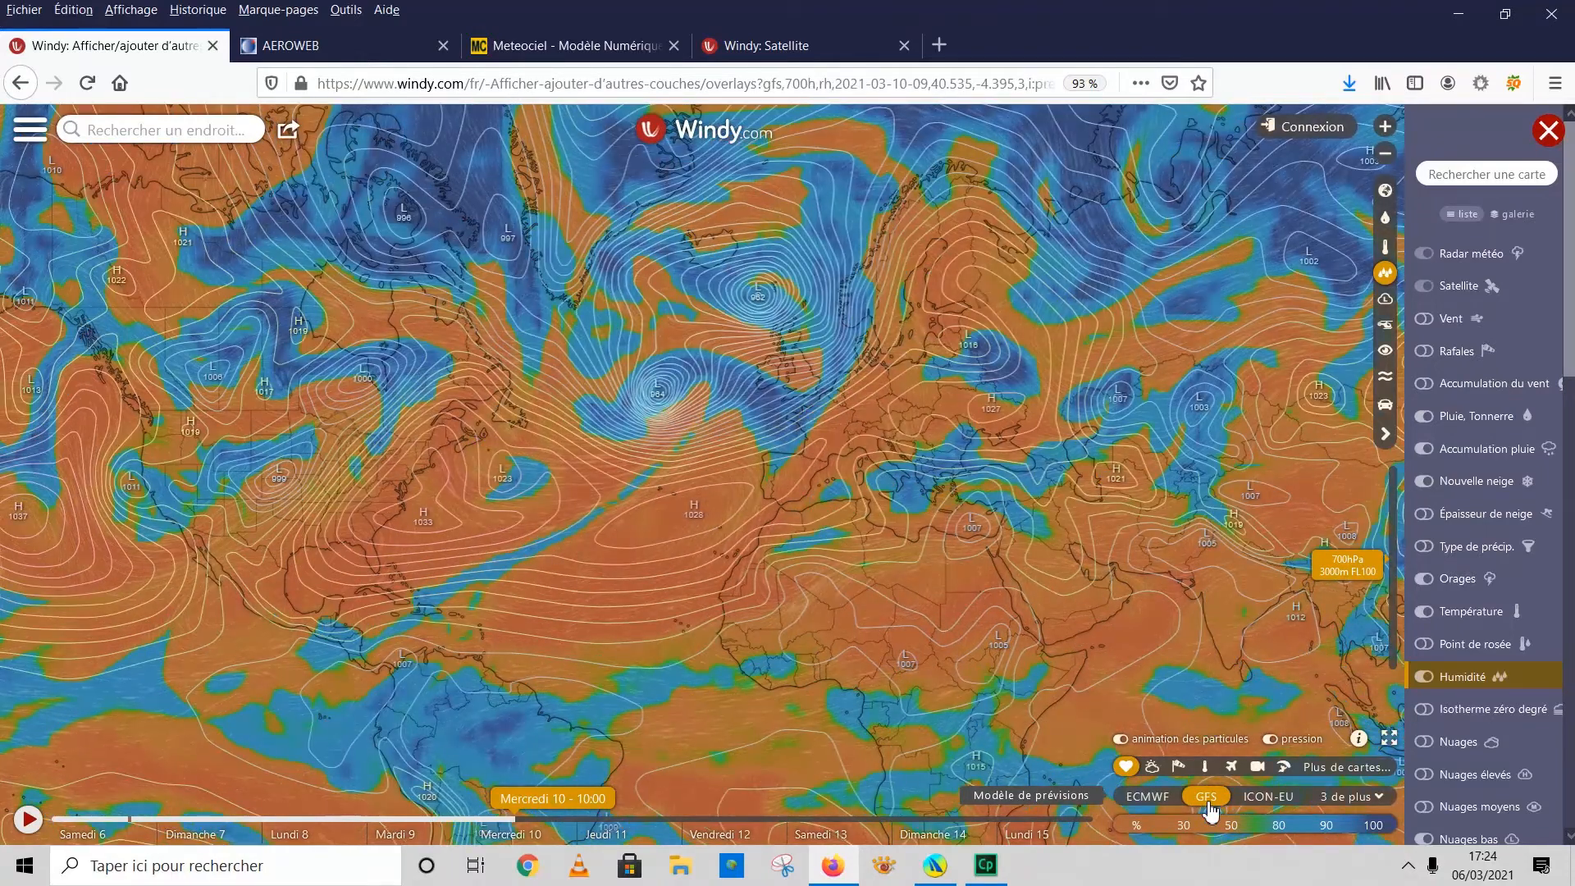
left_click(1151, 800)
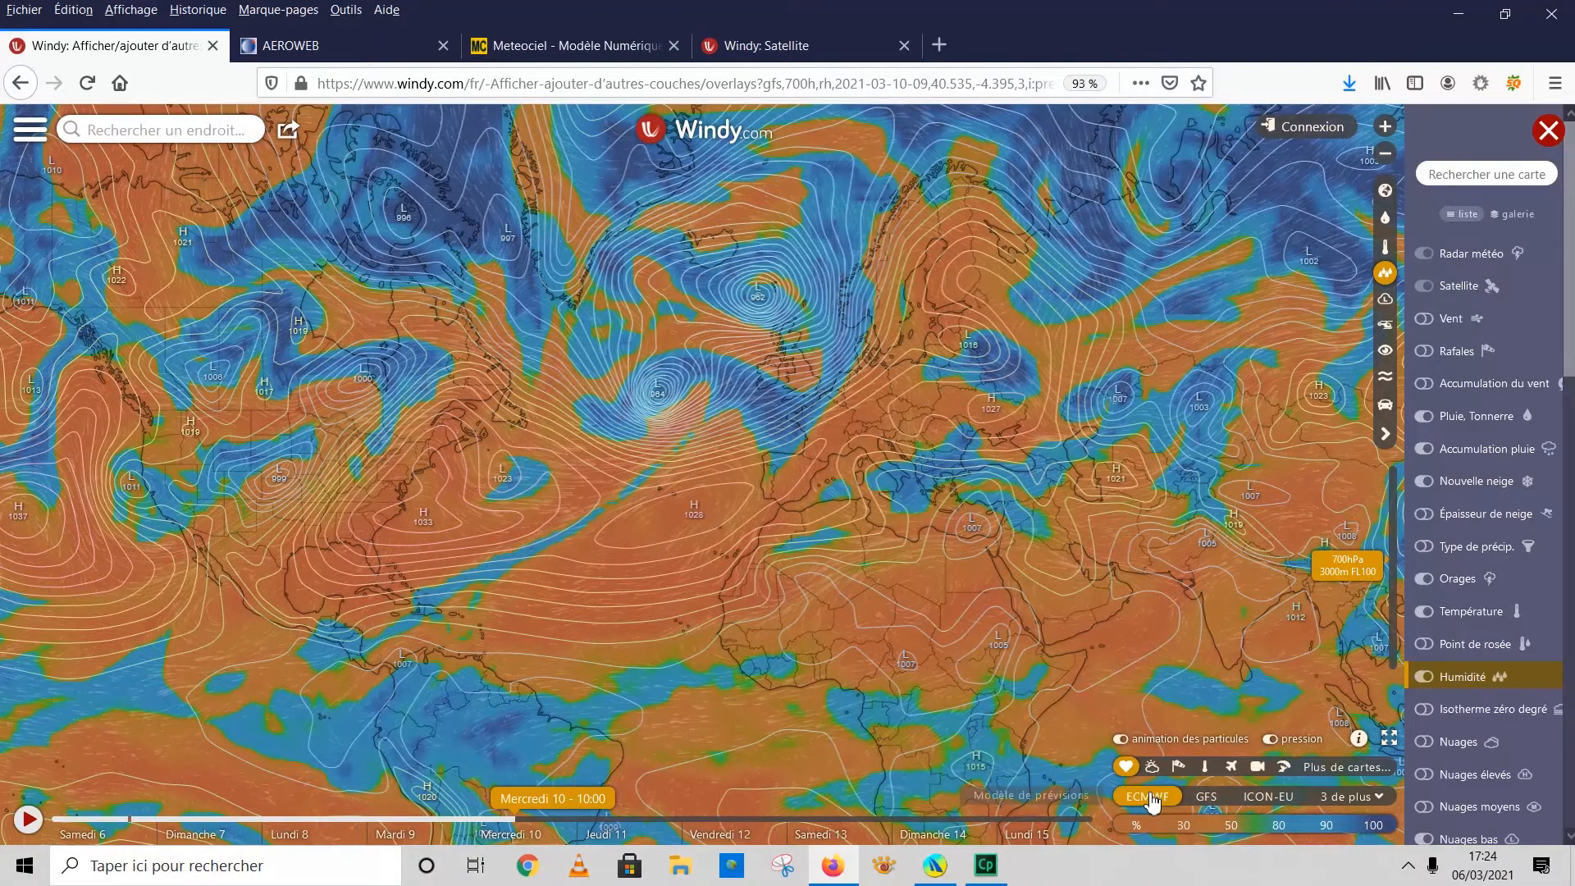
left_click(1212, 802)
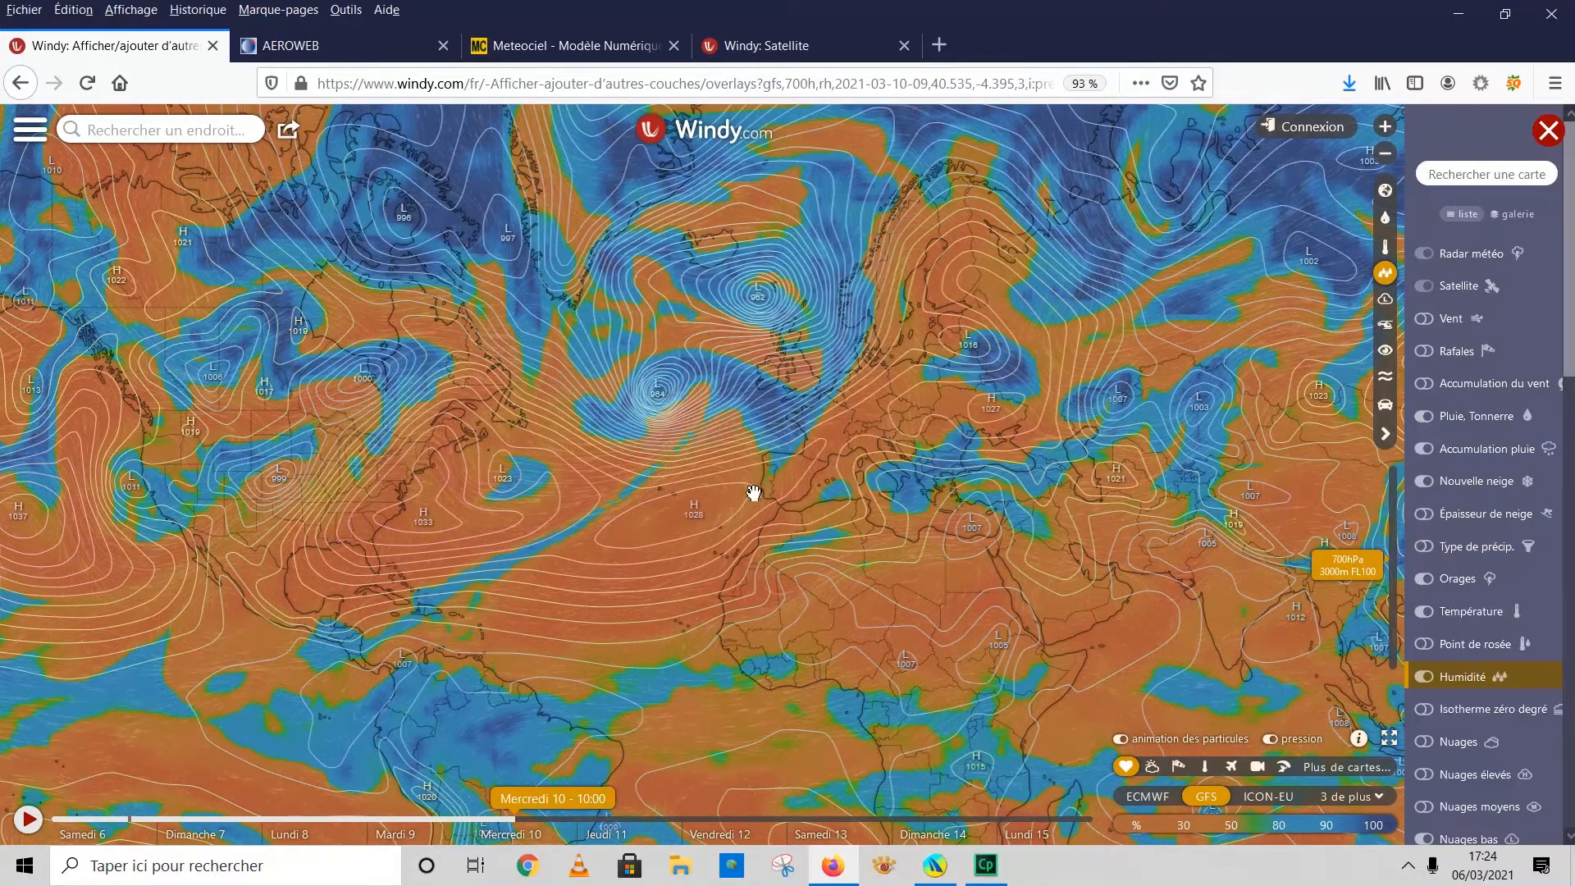
left_click(1280, 800)
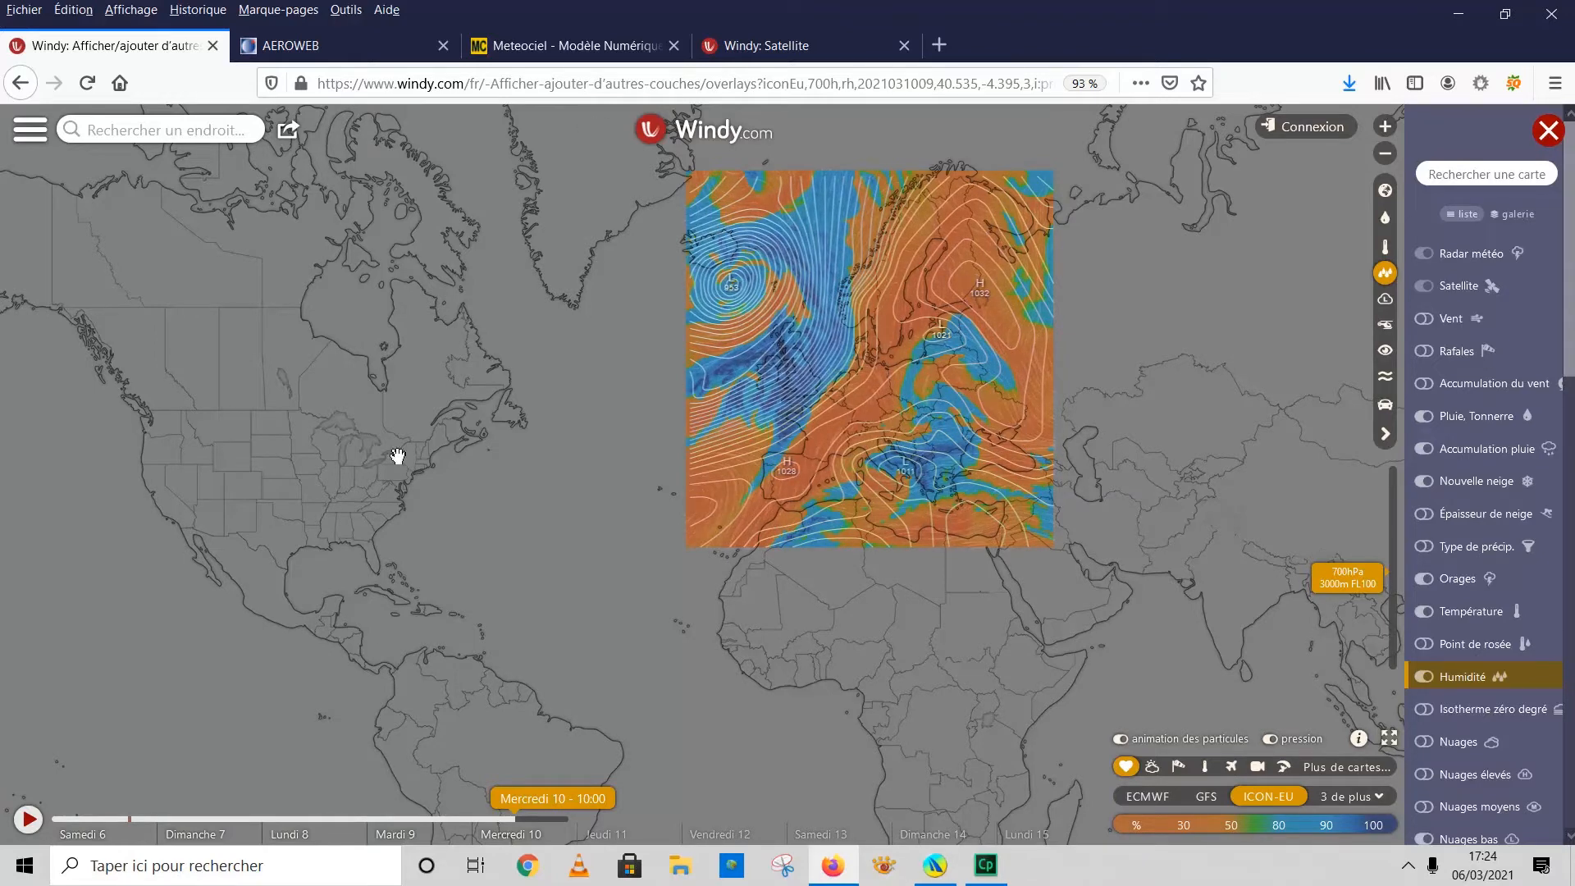
left_click(1147, 798)
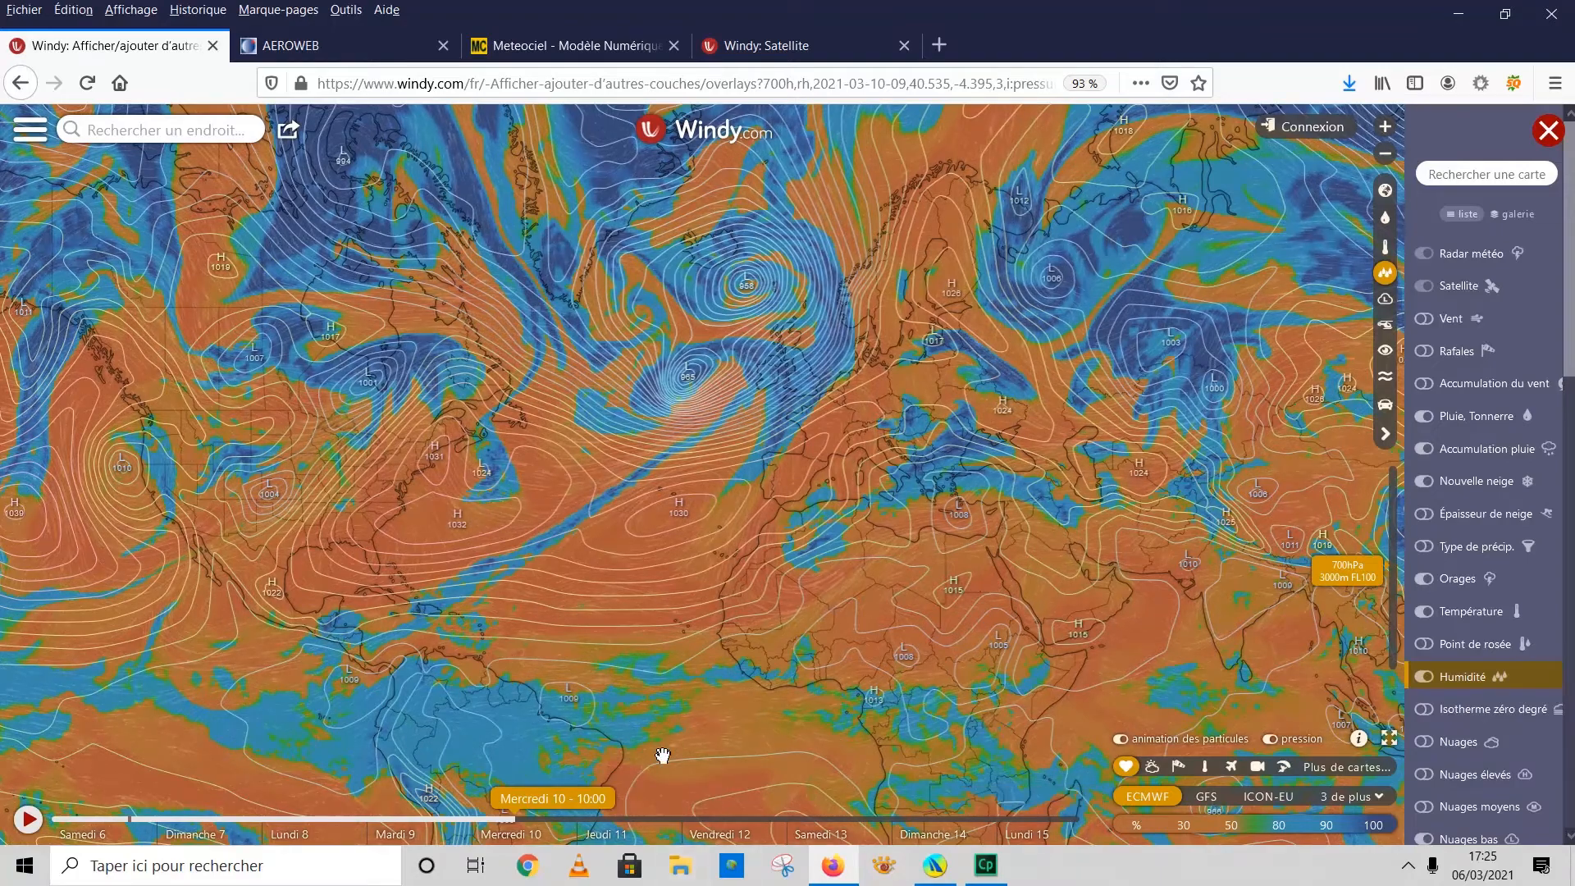
Switch to qtVlm and view the full extent of the routings from Brittany down past Portugal.
left_click(935, 865)
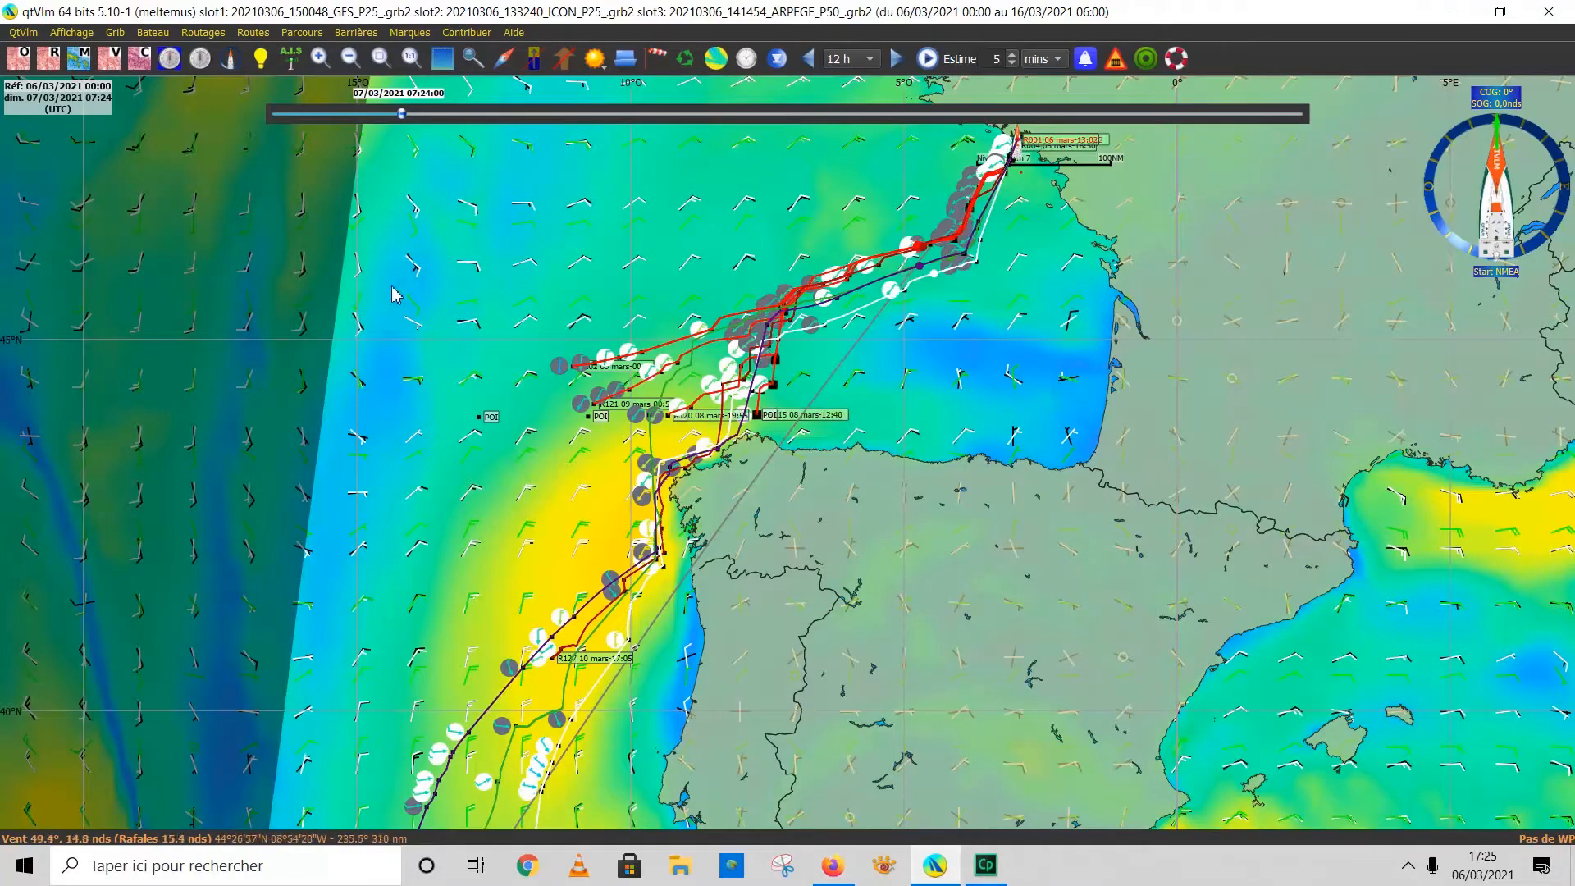
scroll(878, 489, "down", 2)
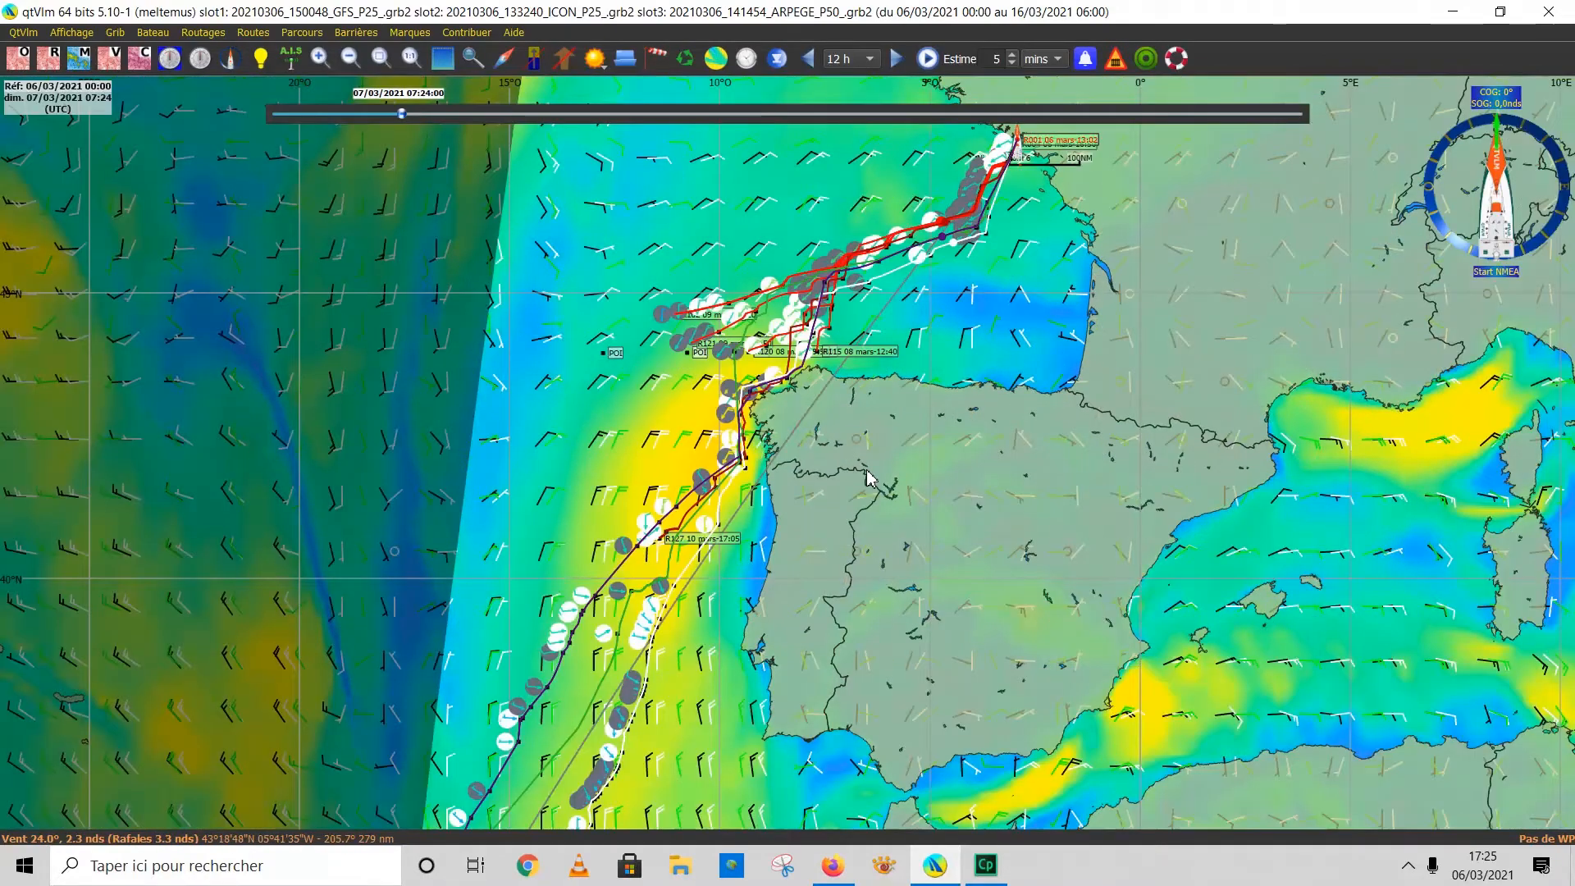
scroll(871, 479, "down", 1)
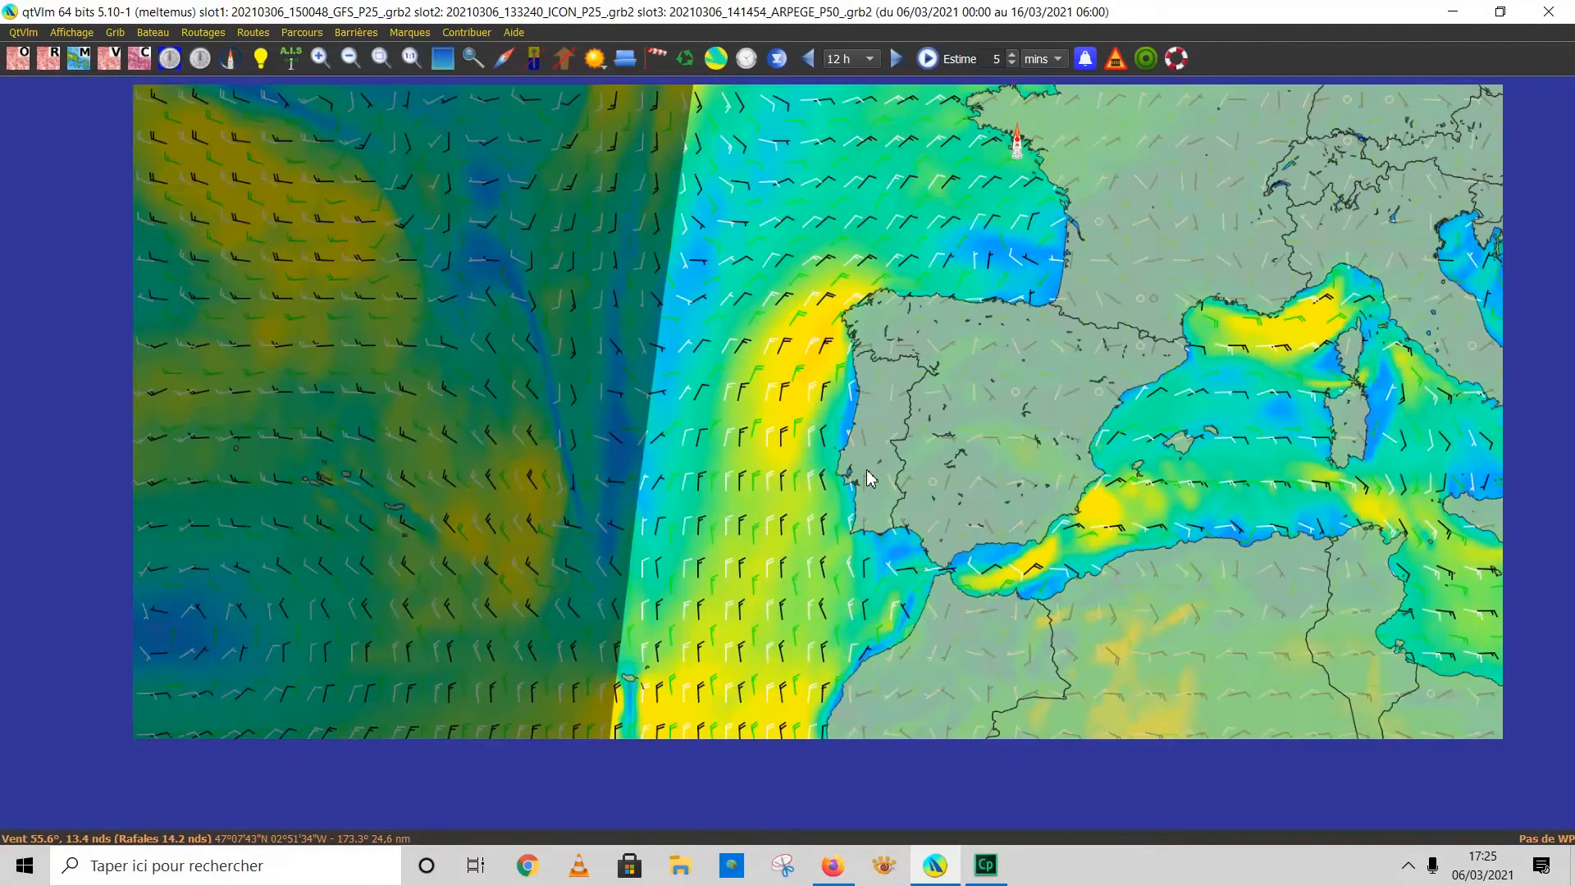
scroll(868, 482, "down", 1)
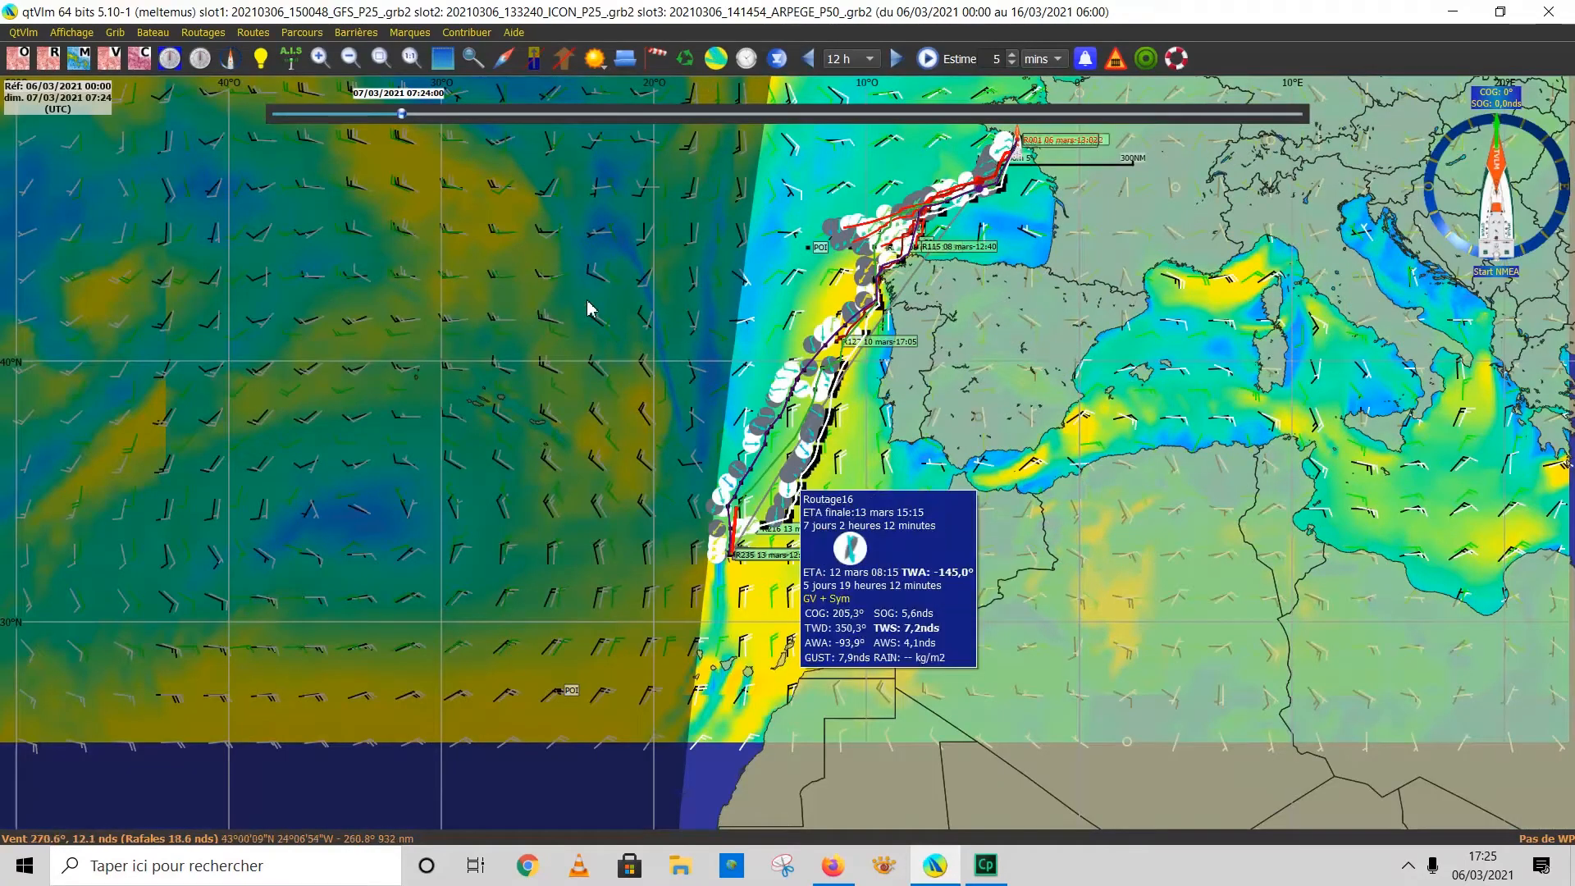
View the GFS, ICON and ARPEGE gribs and their routings one at a time, ending with all three overlaid.
left_click(27, 35)
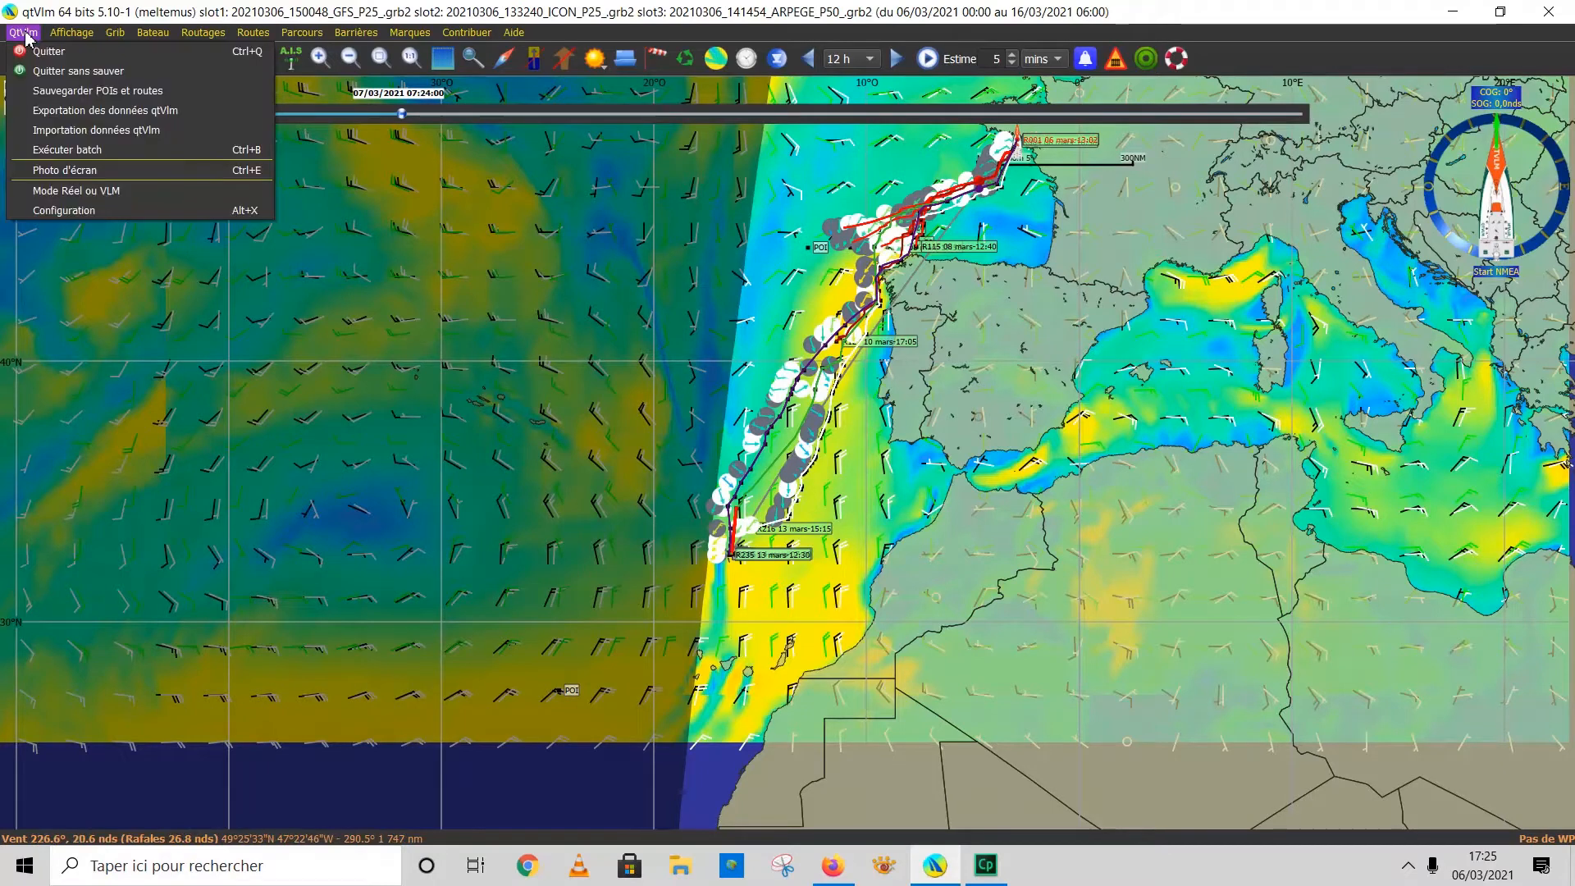
mouse_move(72, 37)
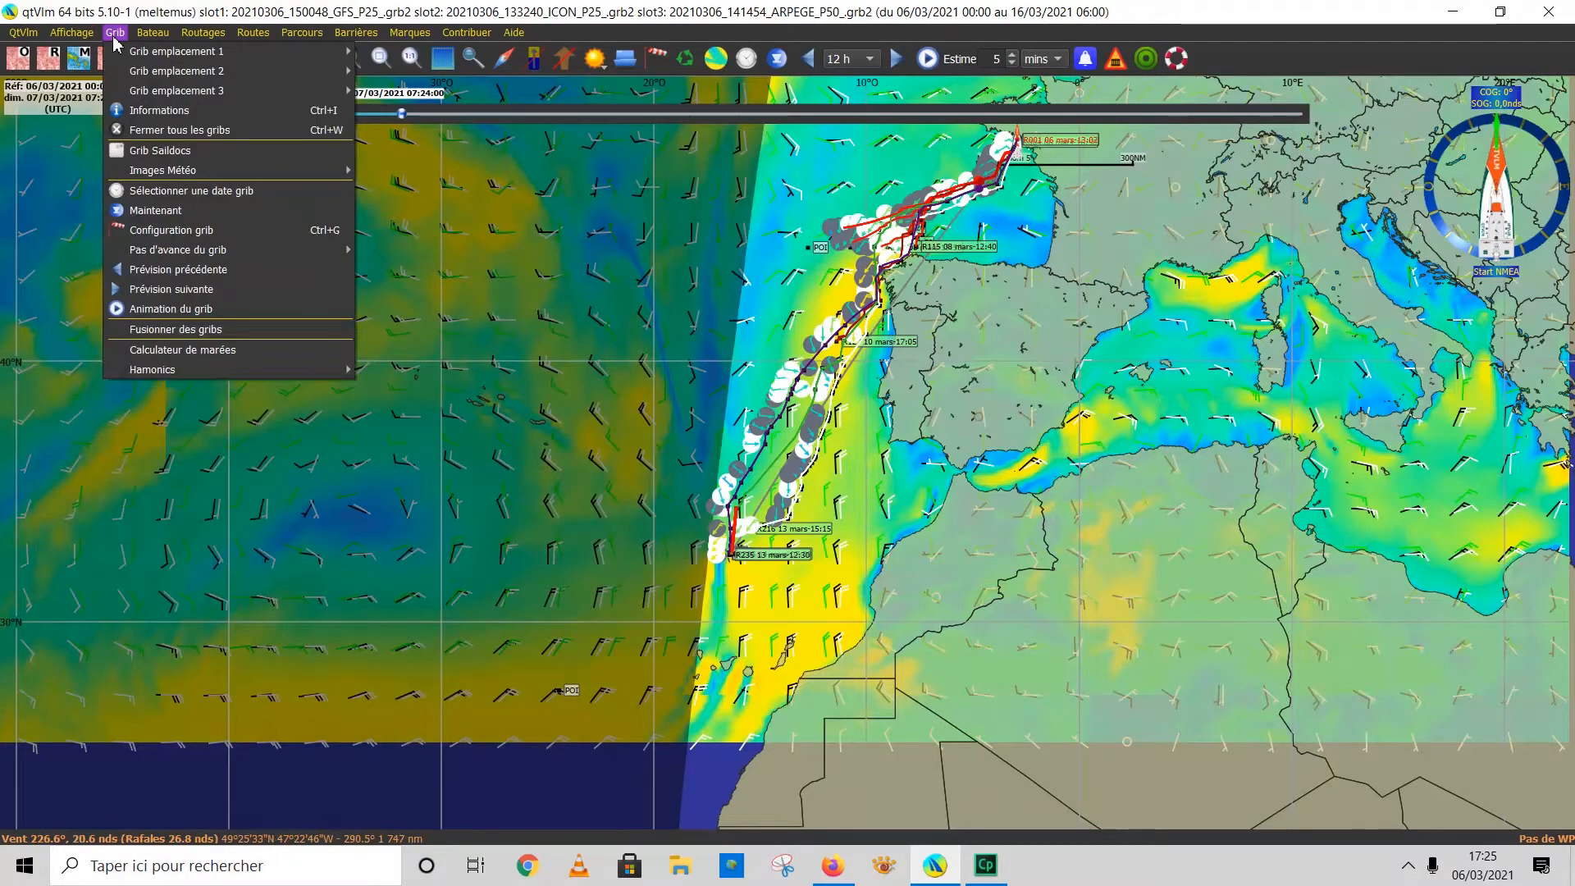
left_click(688, 67)
left_click(686, 65)
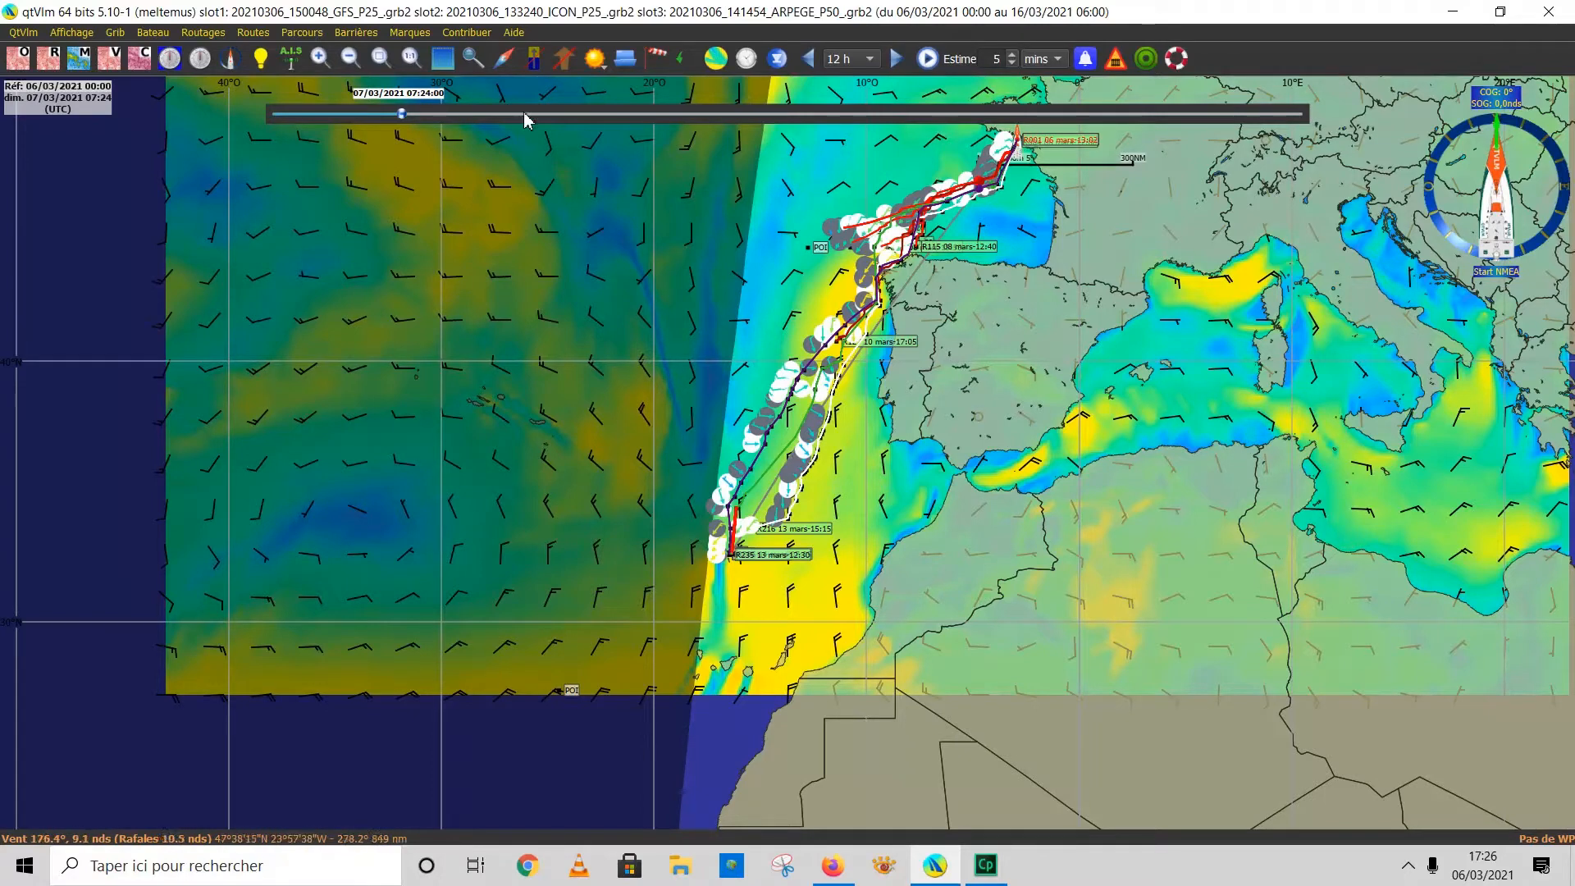
left_click(680, 59)
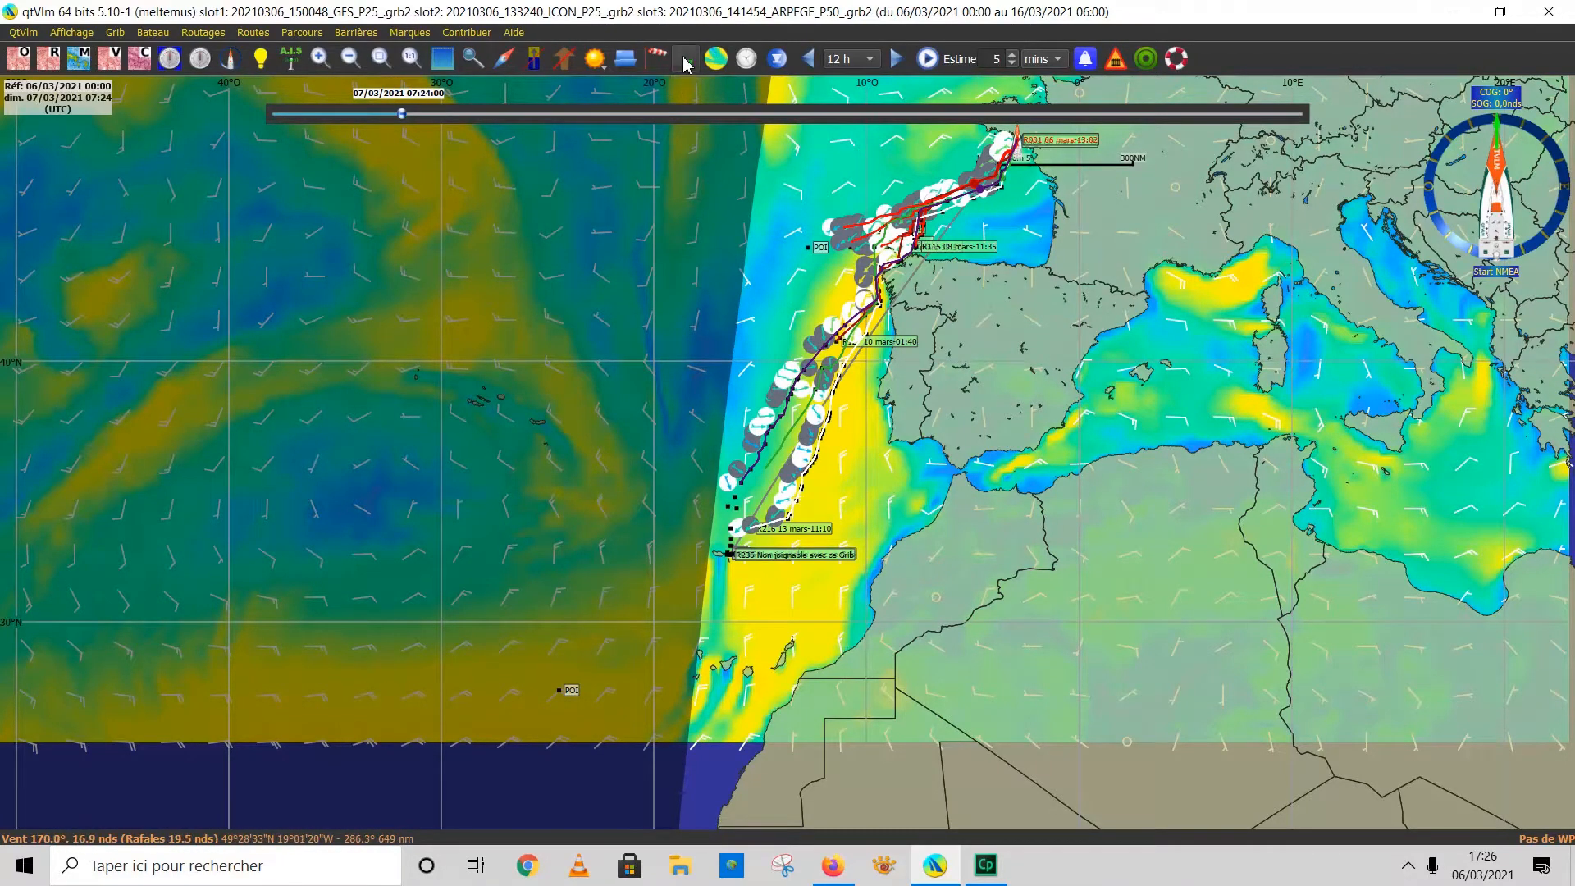
left_click(685, 59)
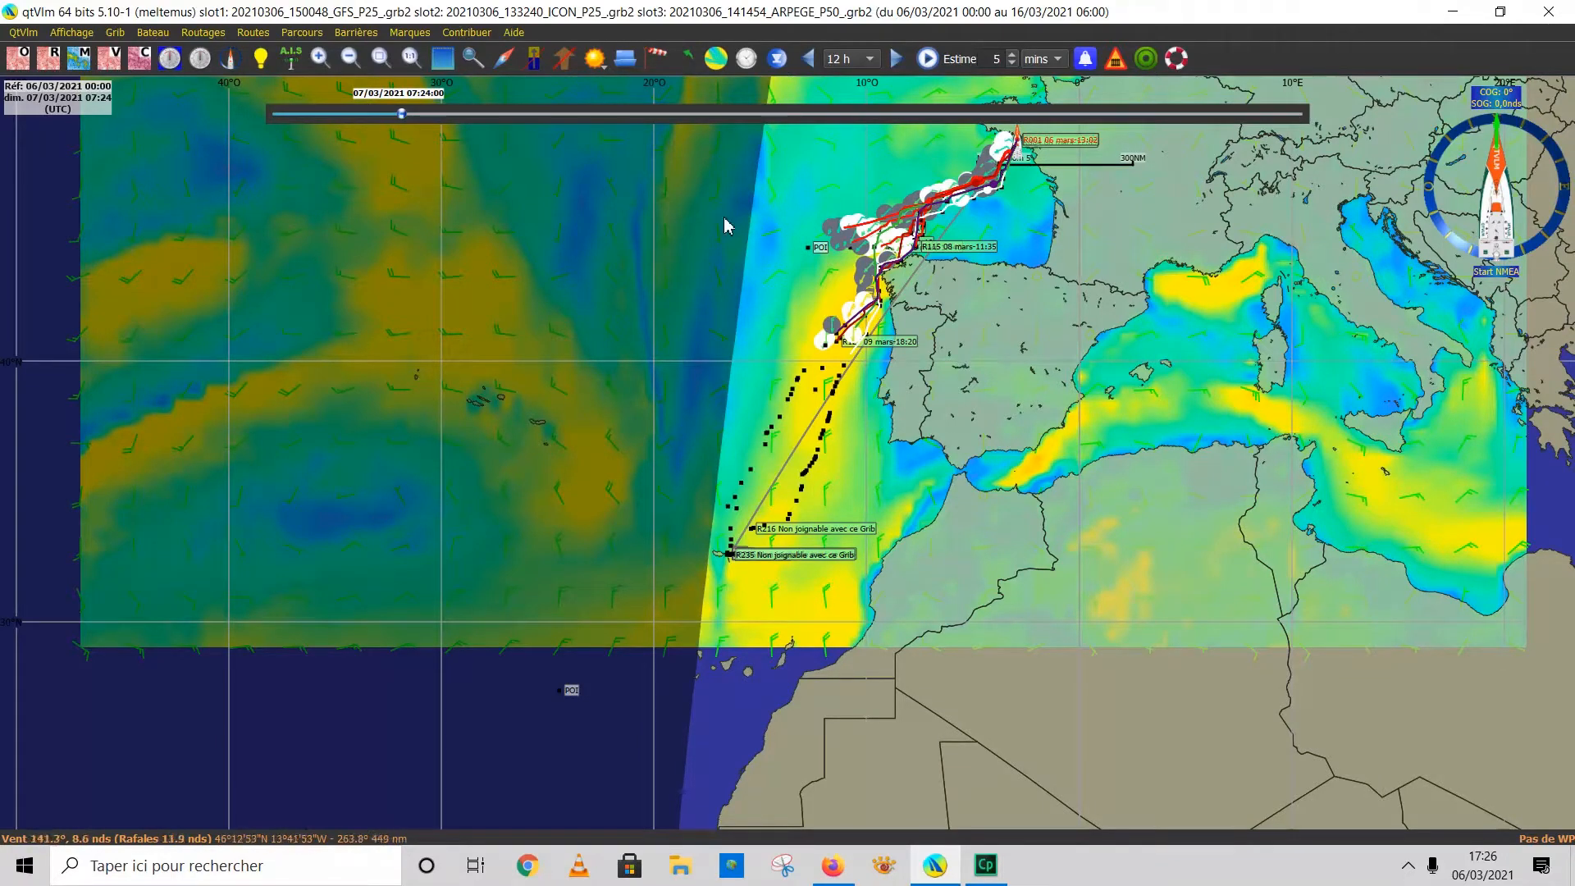
left_click(688, 57)
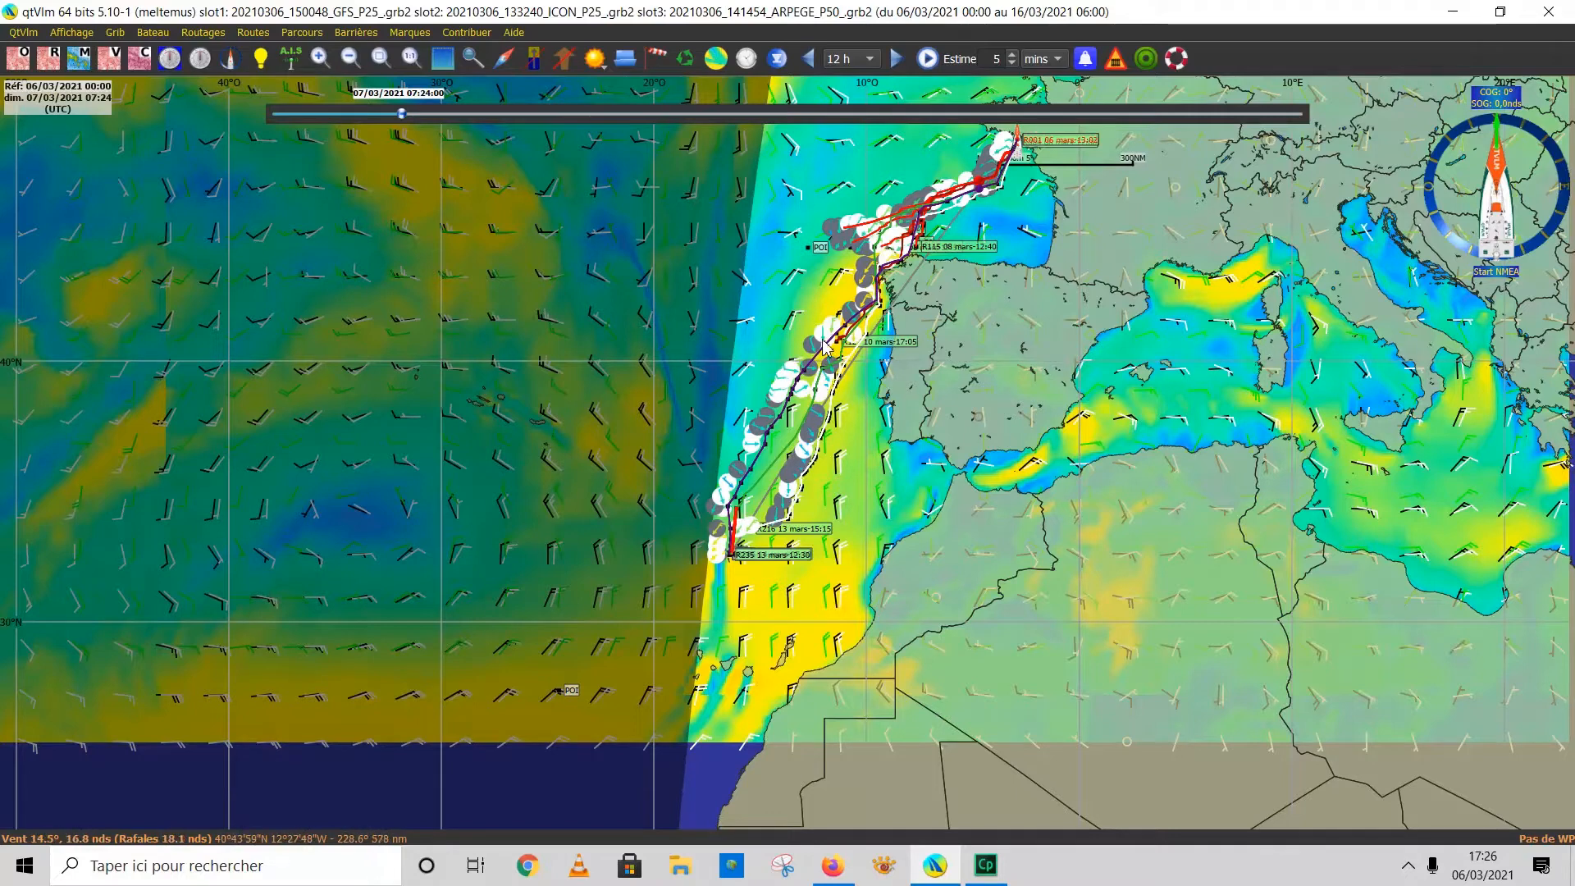
Hide the points of interest and their labels so only the routing lines show over the wind map.
left_click(23, 32)
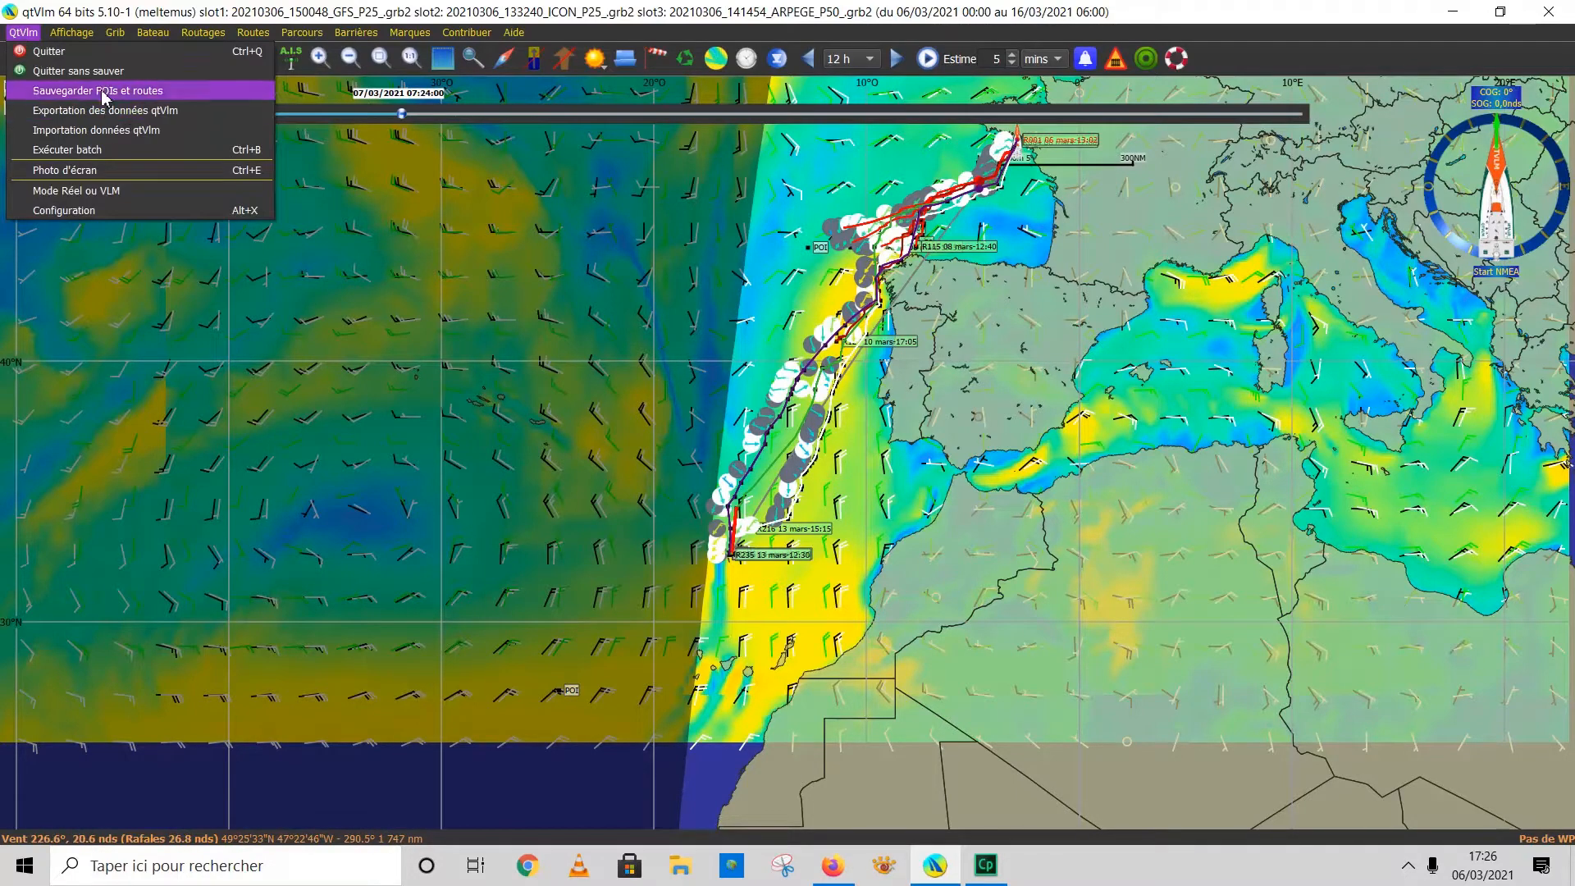
mouse_move(71, 32)
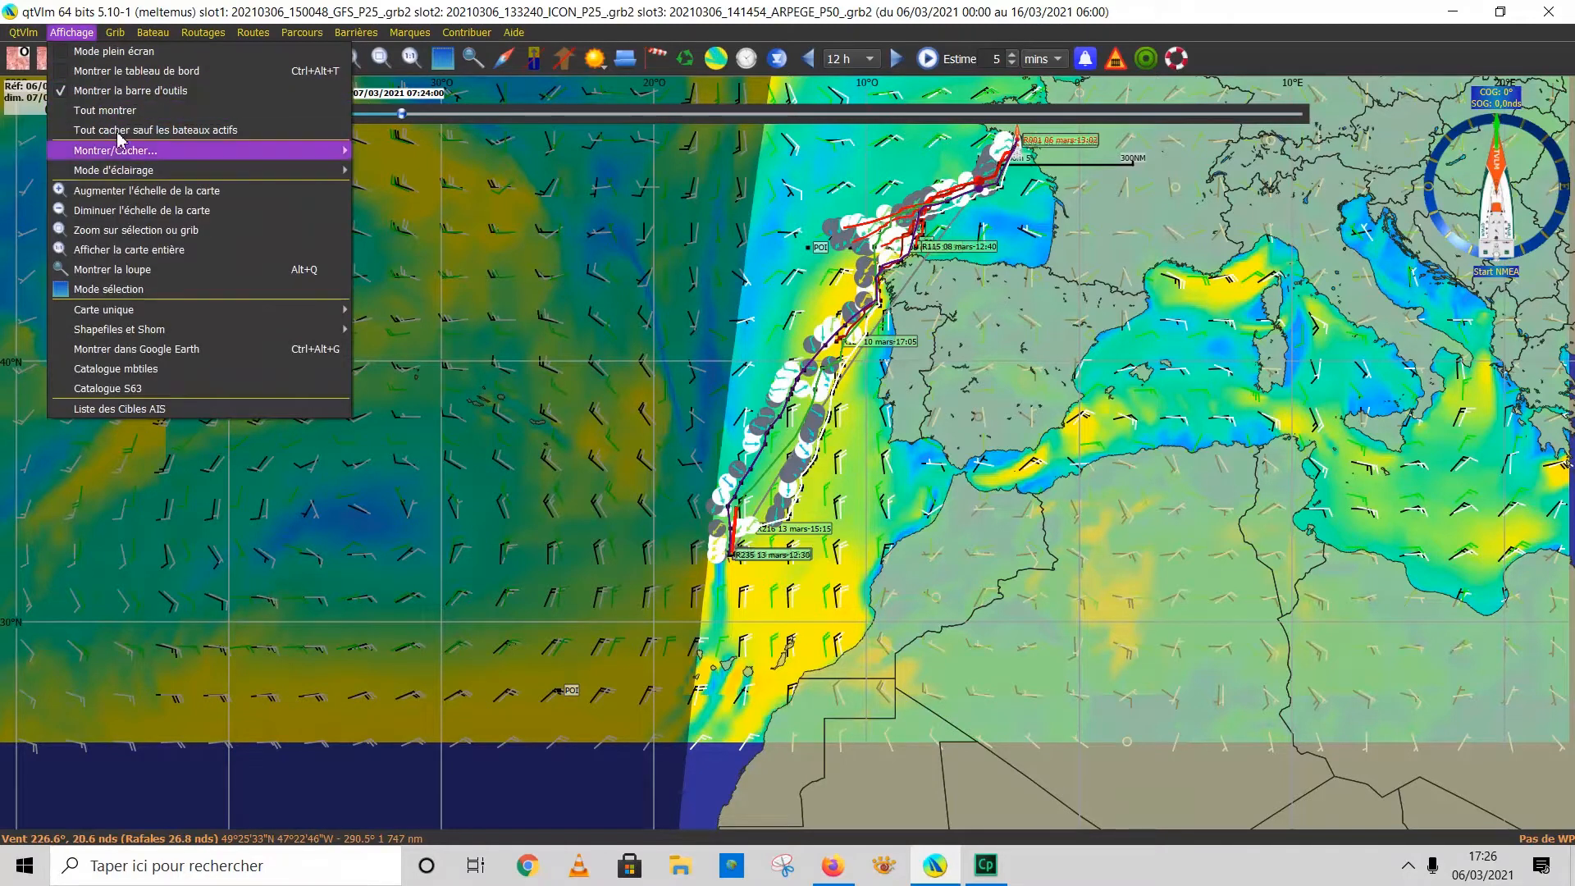
mouse_move(119, 148)
left_click(393, 150)
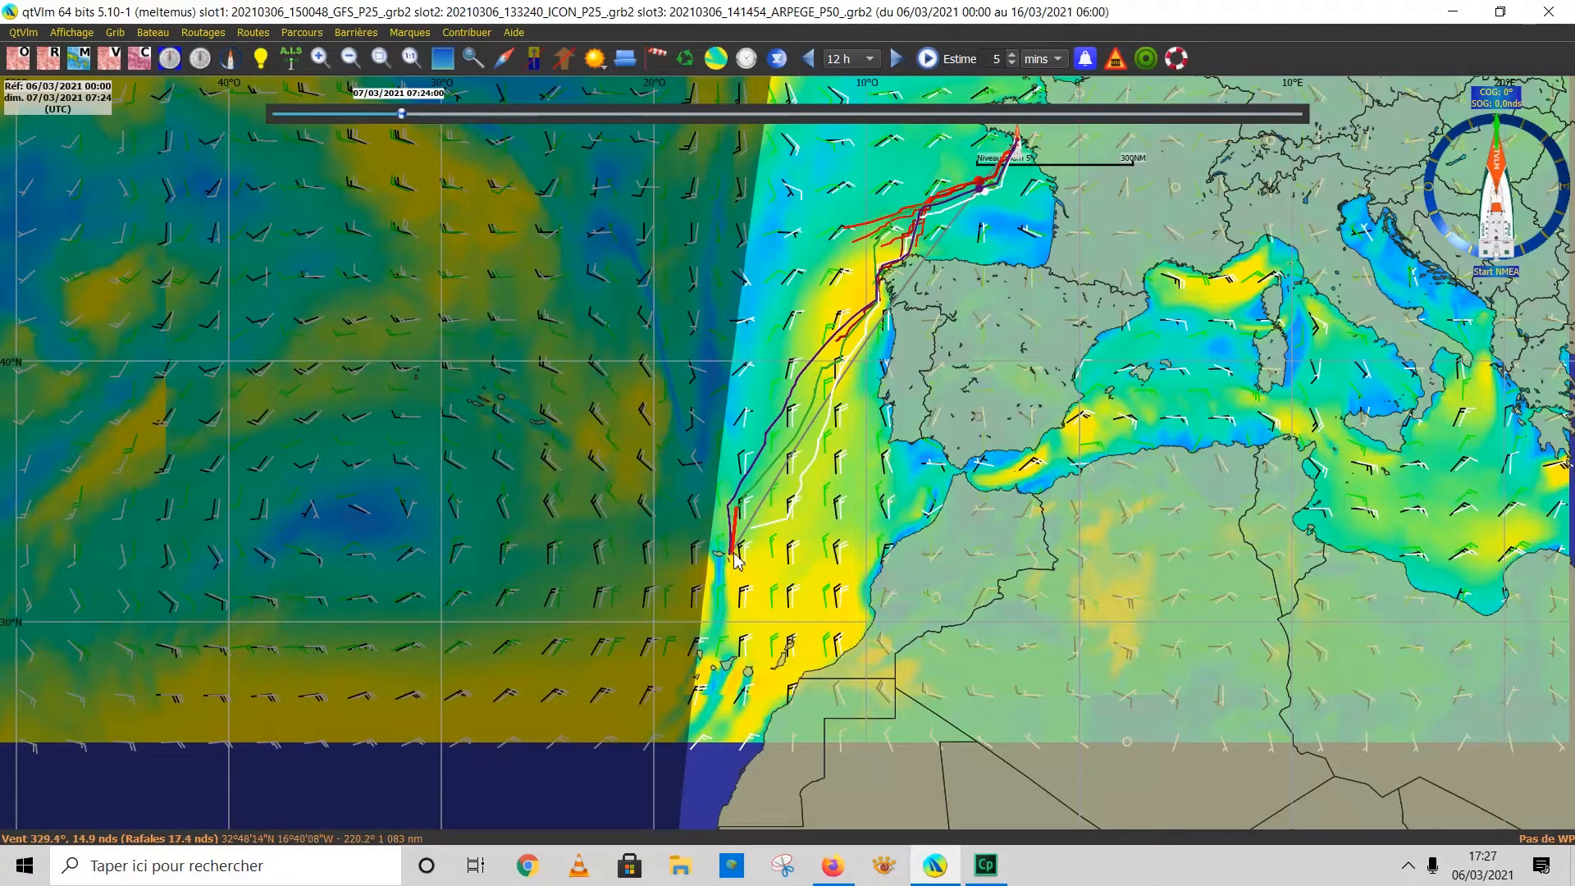
Examine the routing lines at their southern ends, across Biscay and around northwest Spain to the end of the short red route off Portugal.
mouse_move(733, 555)
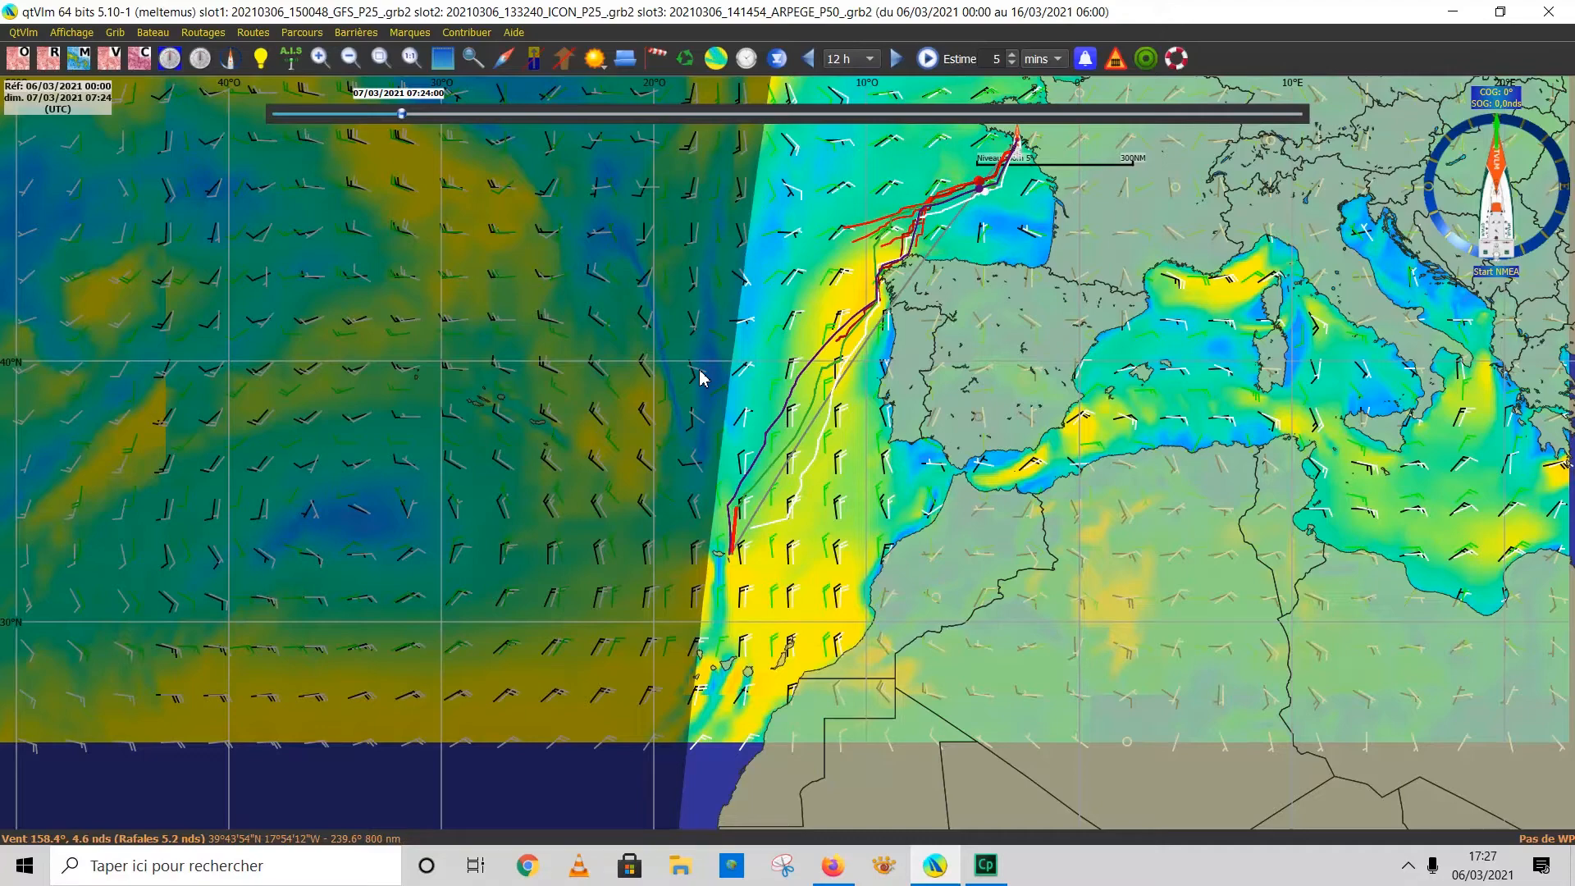
scroll(755, 503, "up", 1)
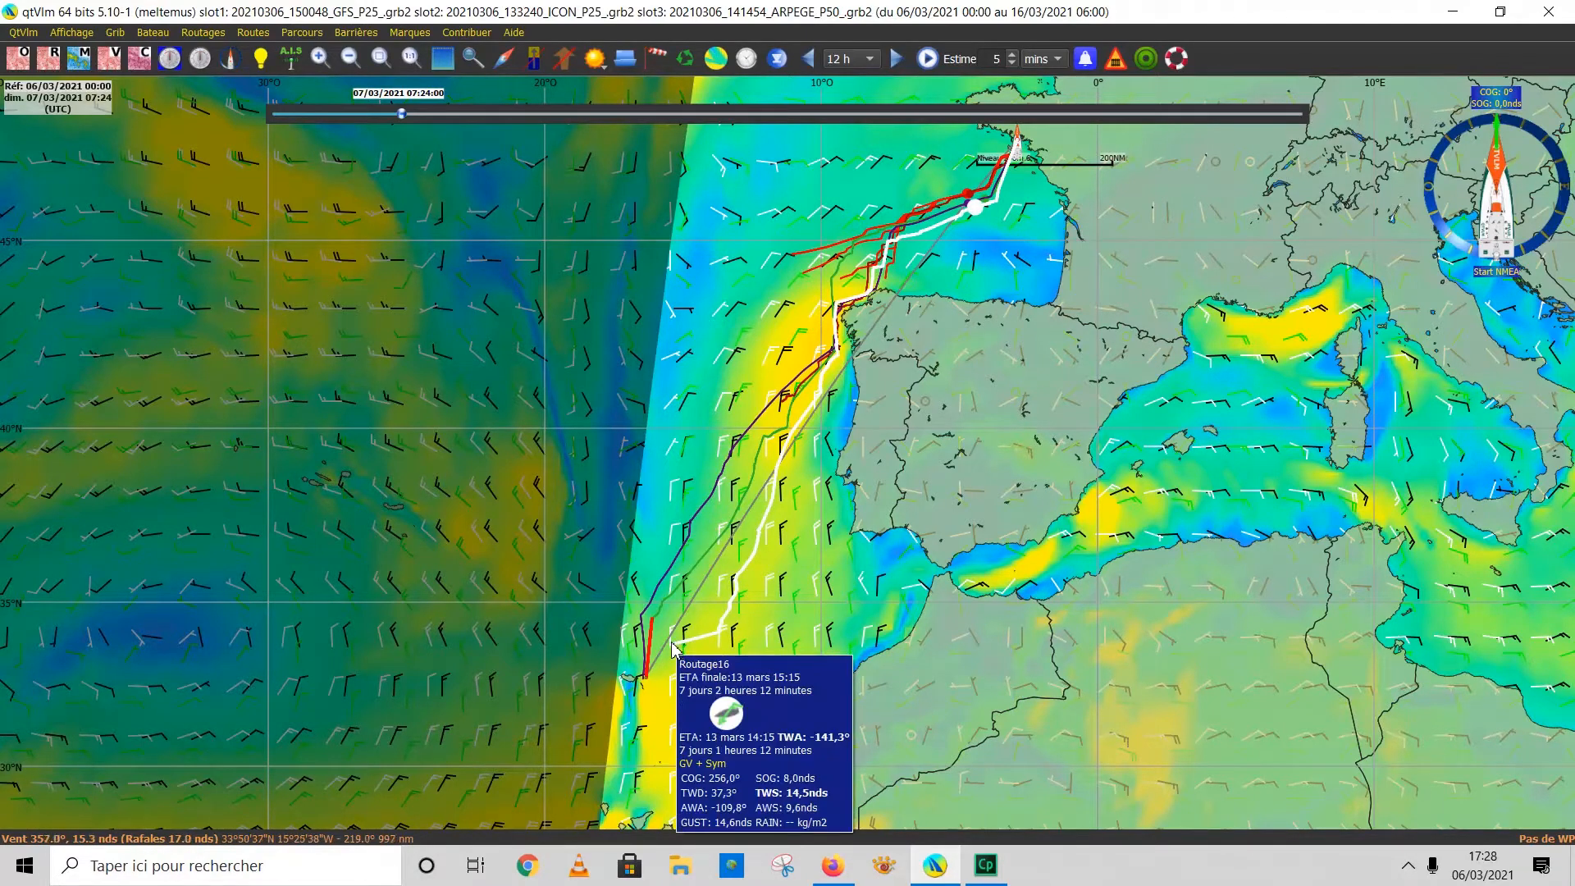
mouse_move(655, 661)
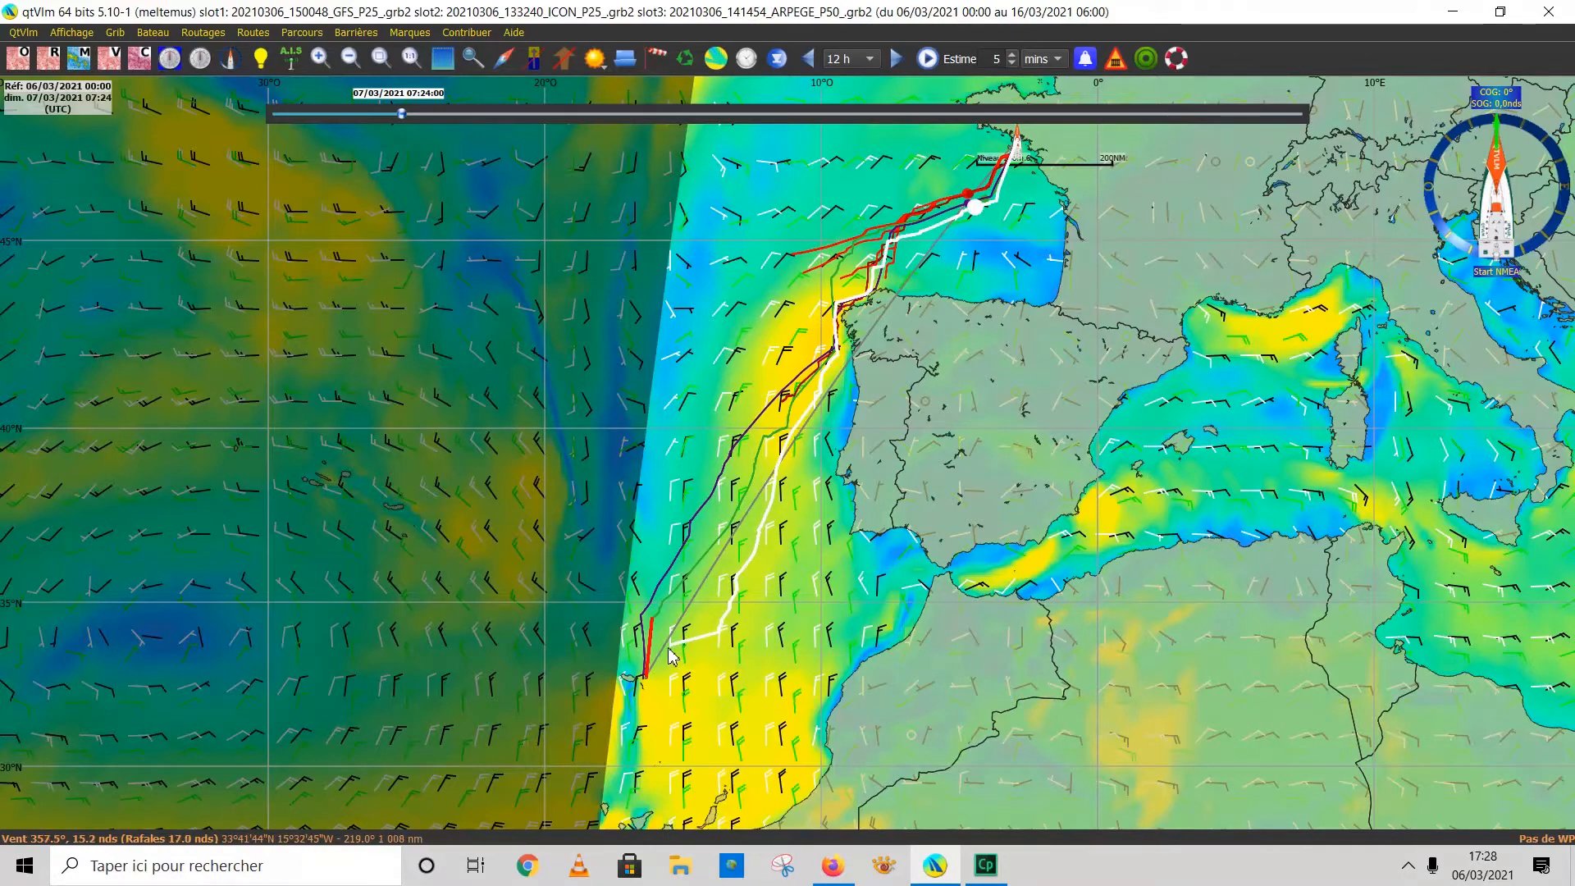
mouse_move(872, 302)
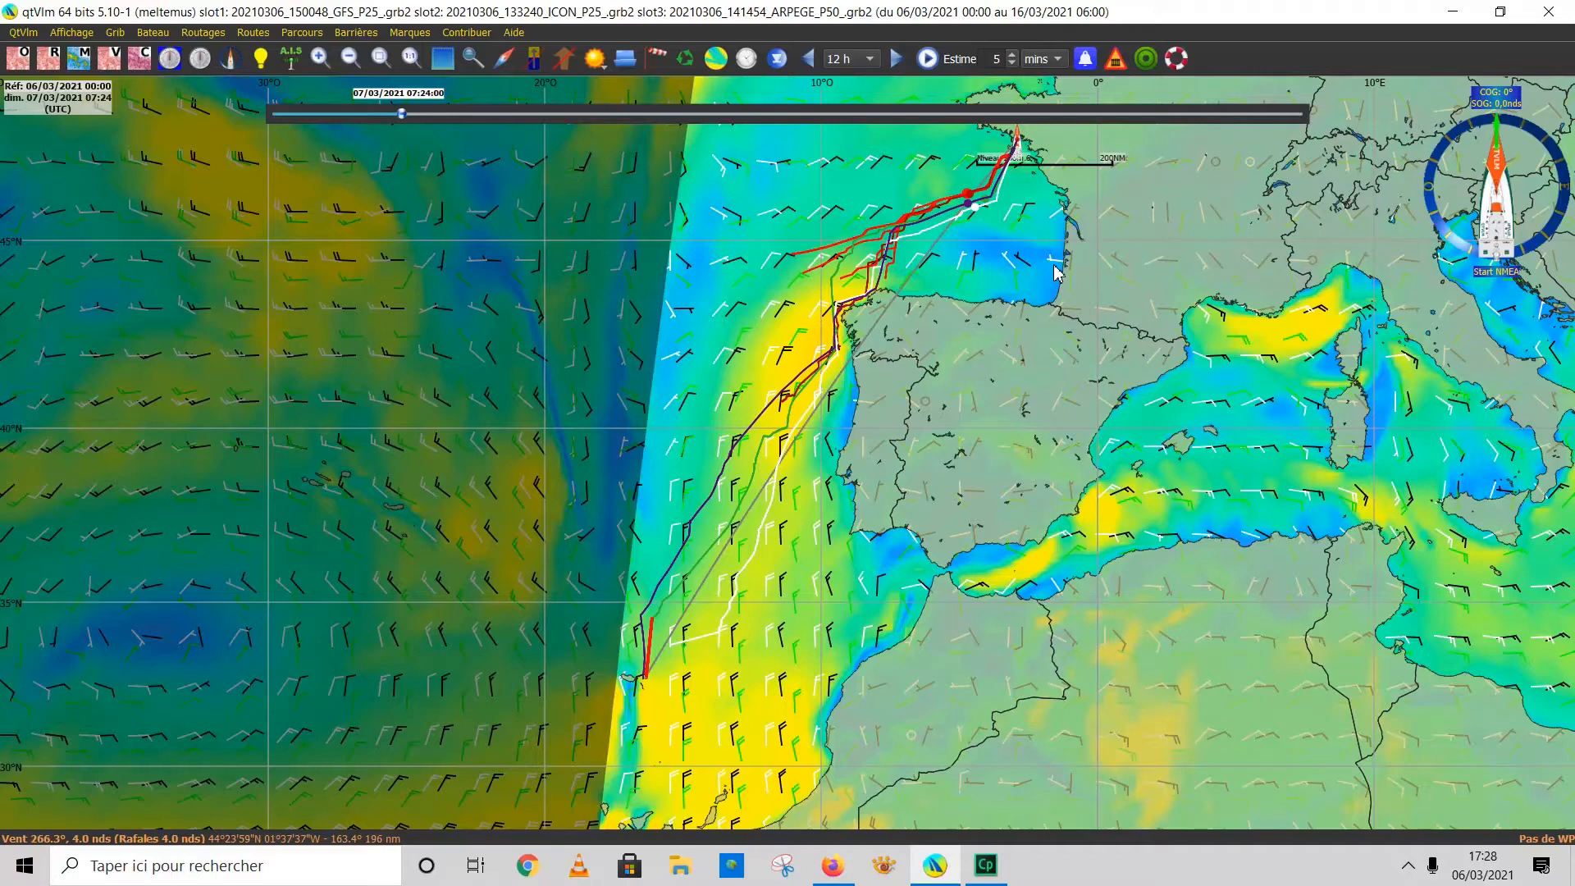
scroll(945, 256, "up", 1)
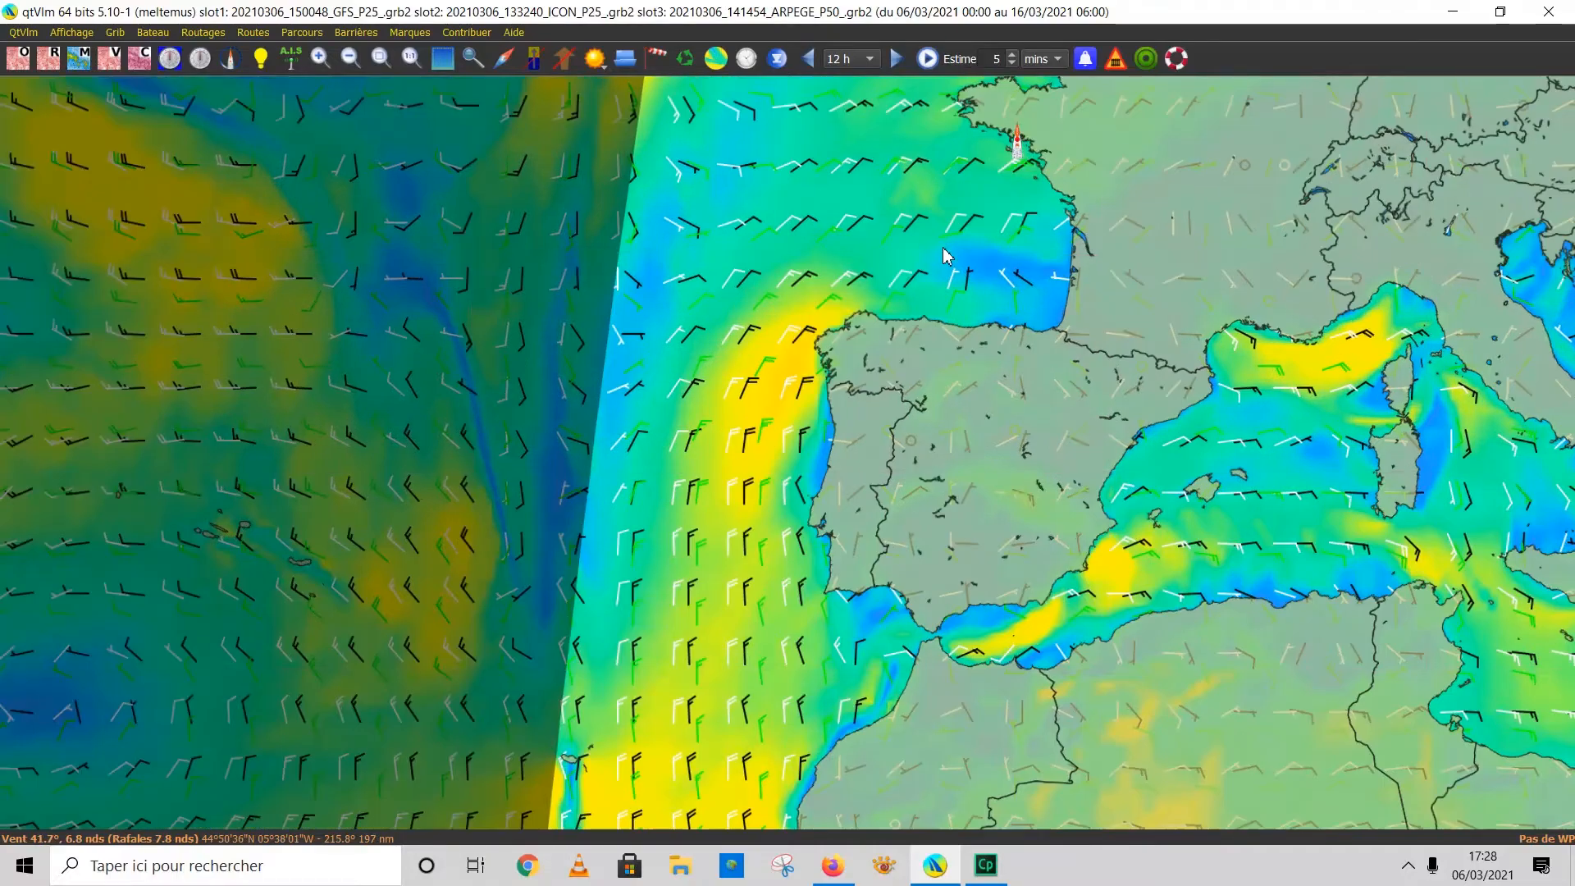
scroll(919, 287, "up", 1)
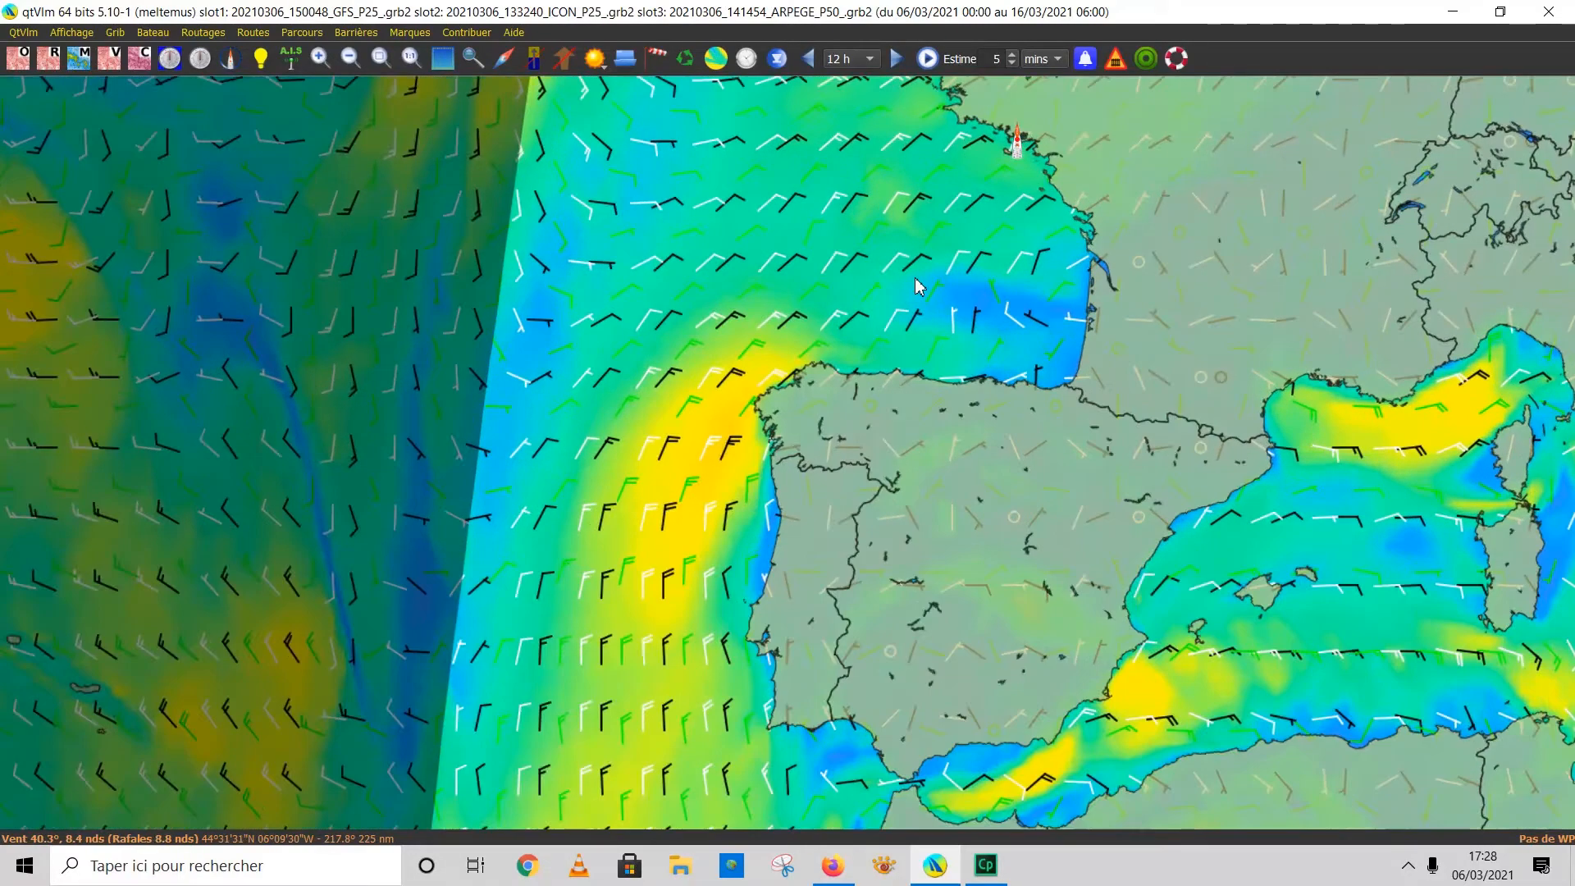
scroll(916, 286, "up", 1)
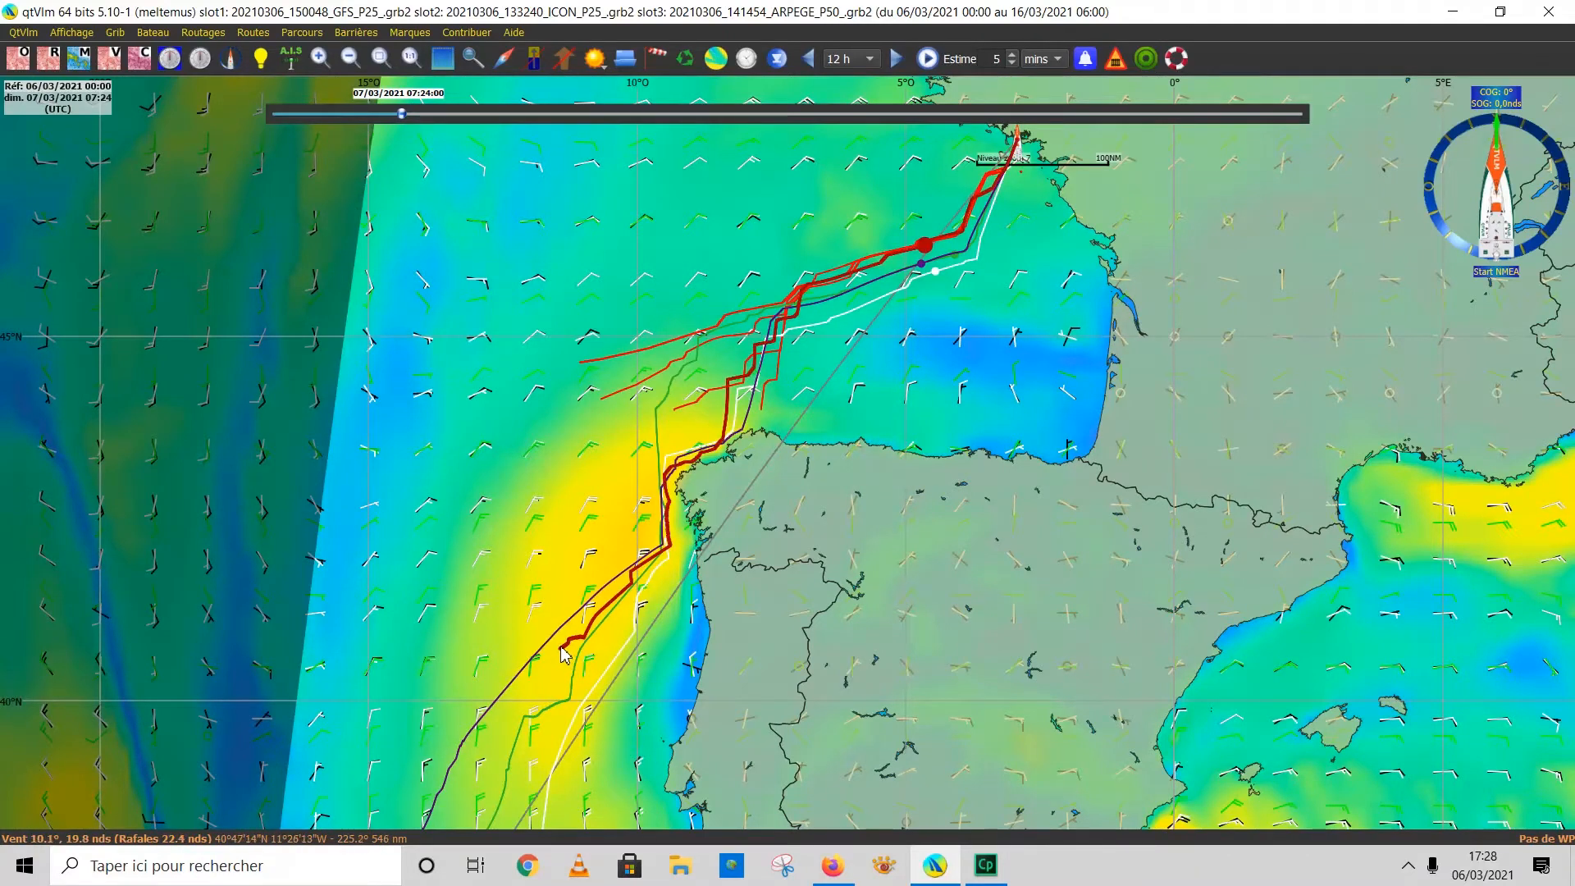
mouse_move(562, 654)
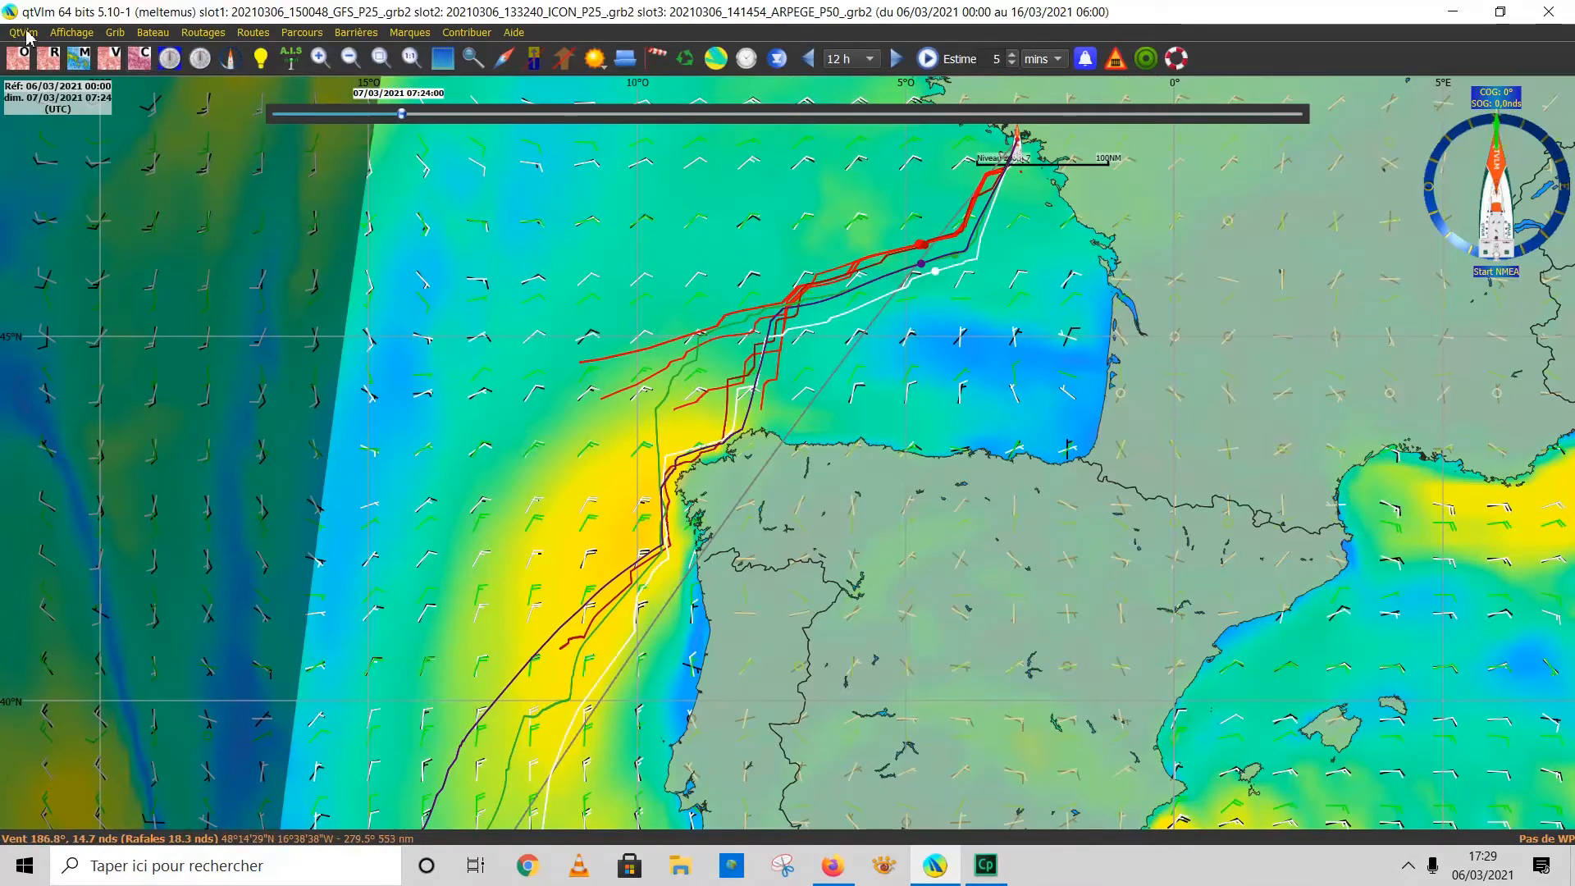
Show the points of interest and their labels on the routing map again.
left_click(115, 33)
mouse_move(133, 54)
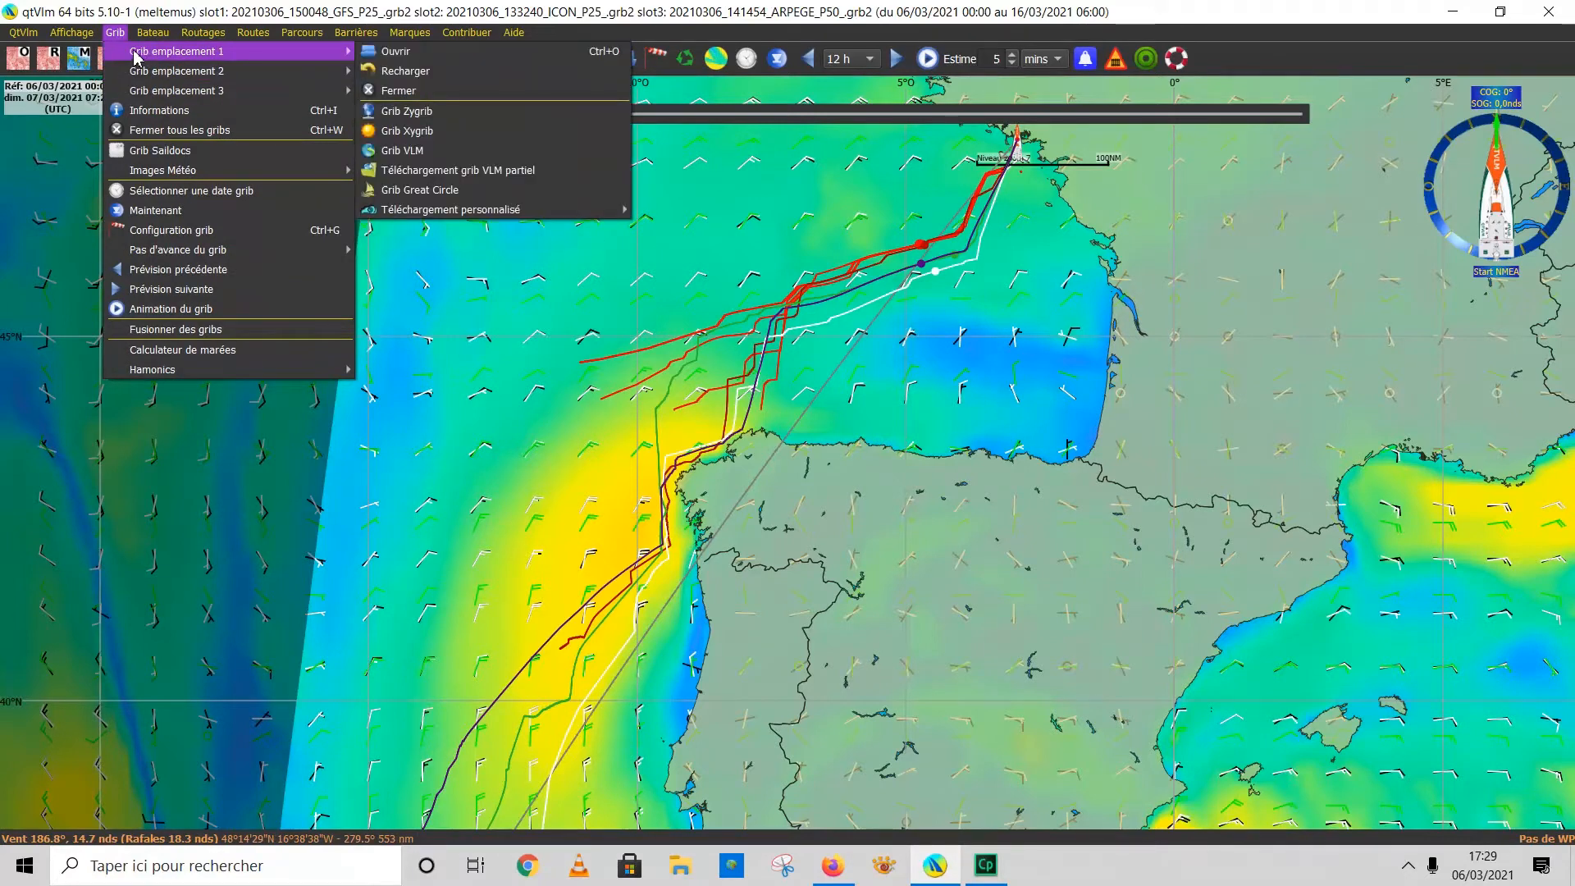
mouse_move(71, 33)
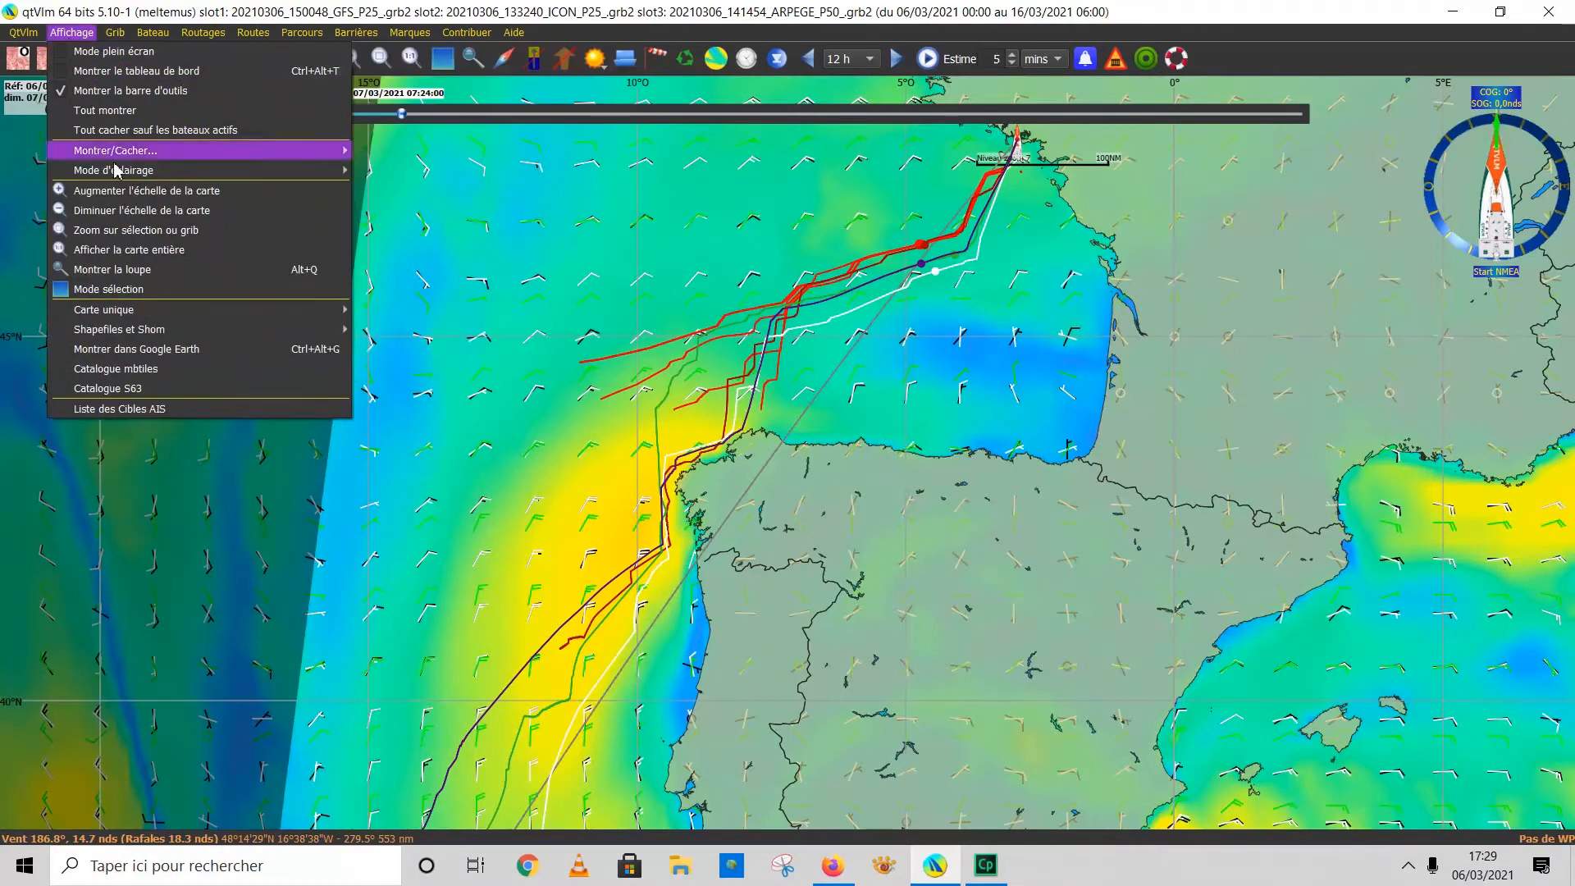
mouse_move(311, 151)
left_click(397, 151)
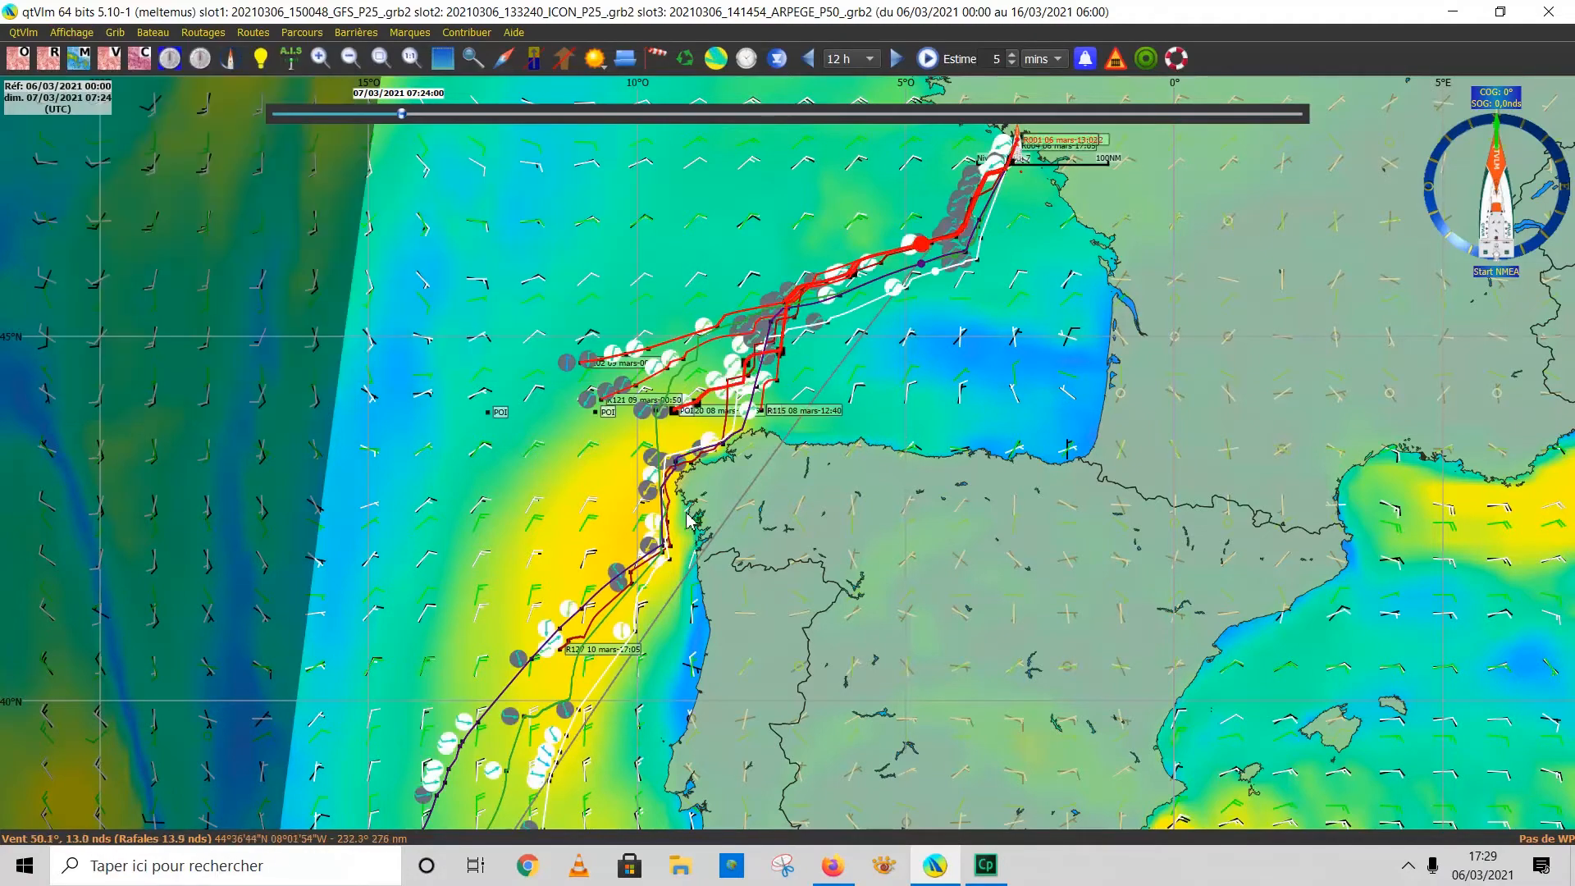
Examine the ARPEGE routings' arrival points and POIs off northwest Spain, including R115, R120 and R121, and the passage near the coast.
scroll(476, 518, "up", 2)
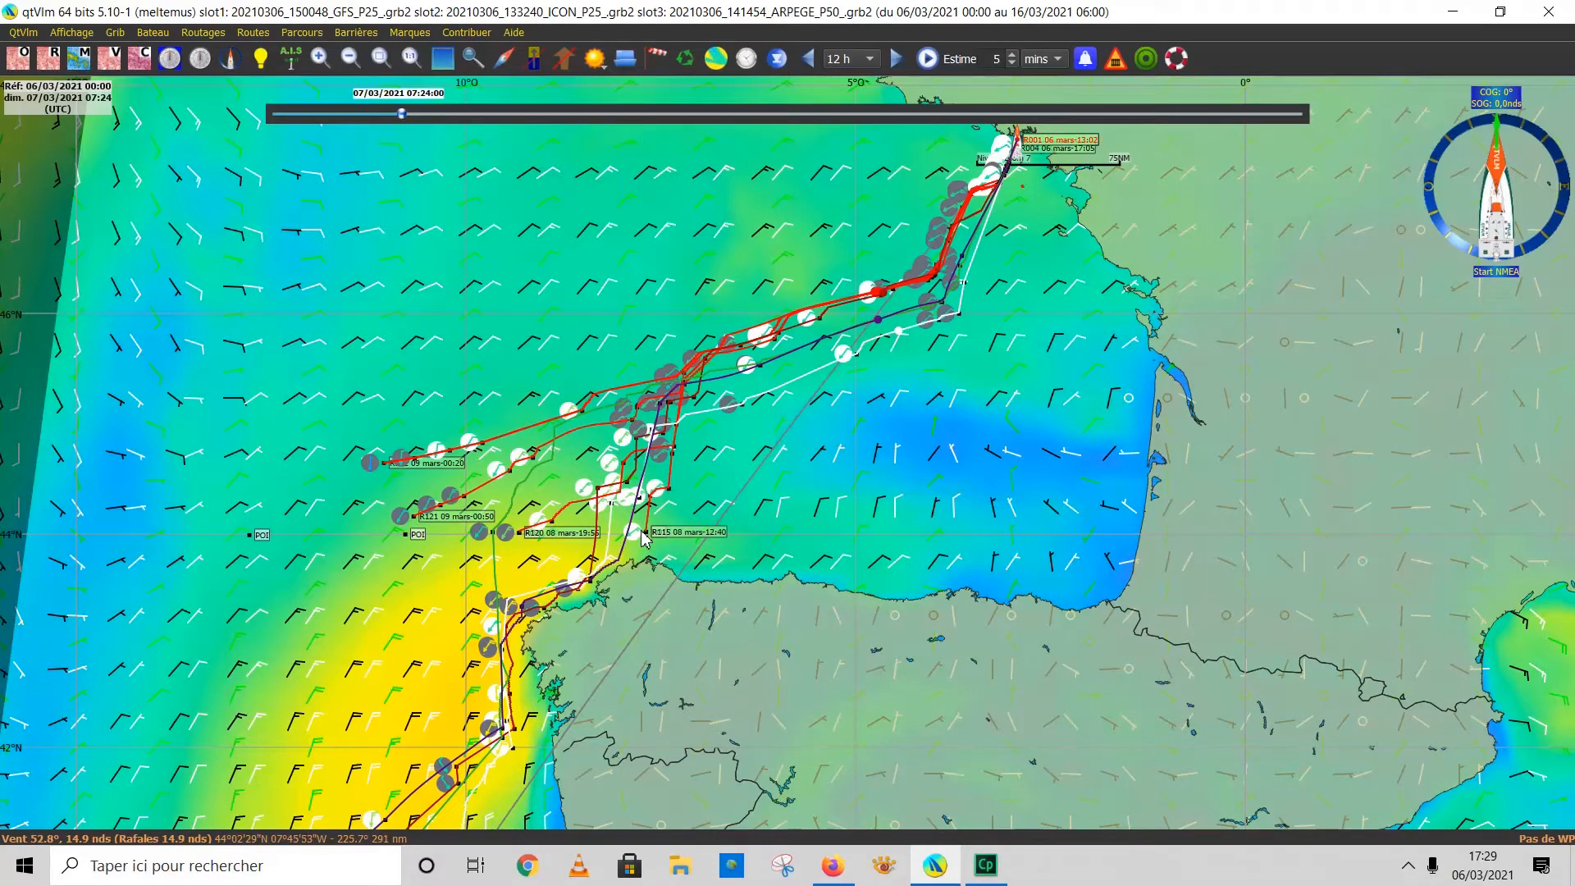
mouse_move(644, 537)
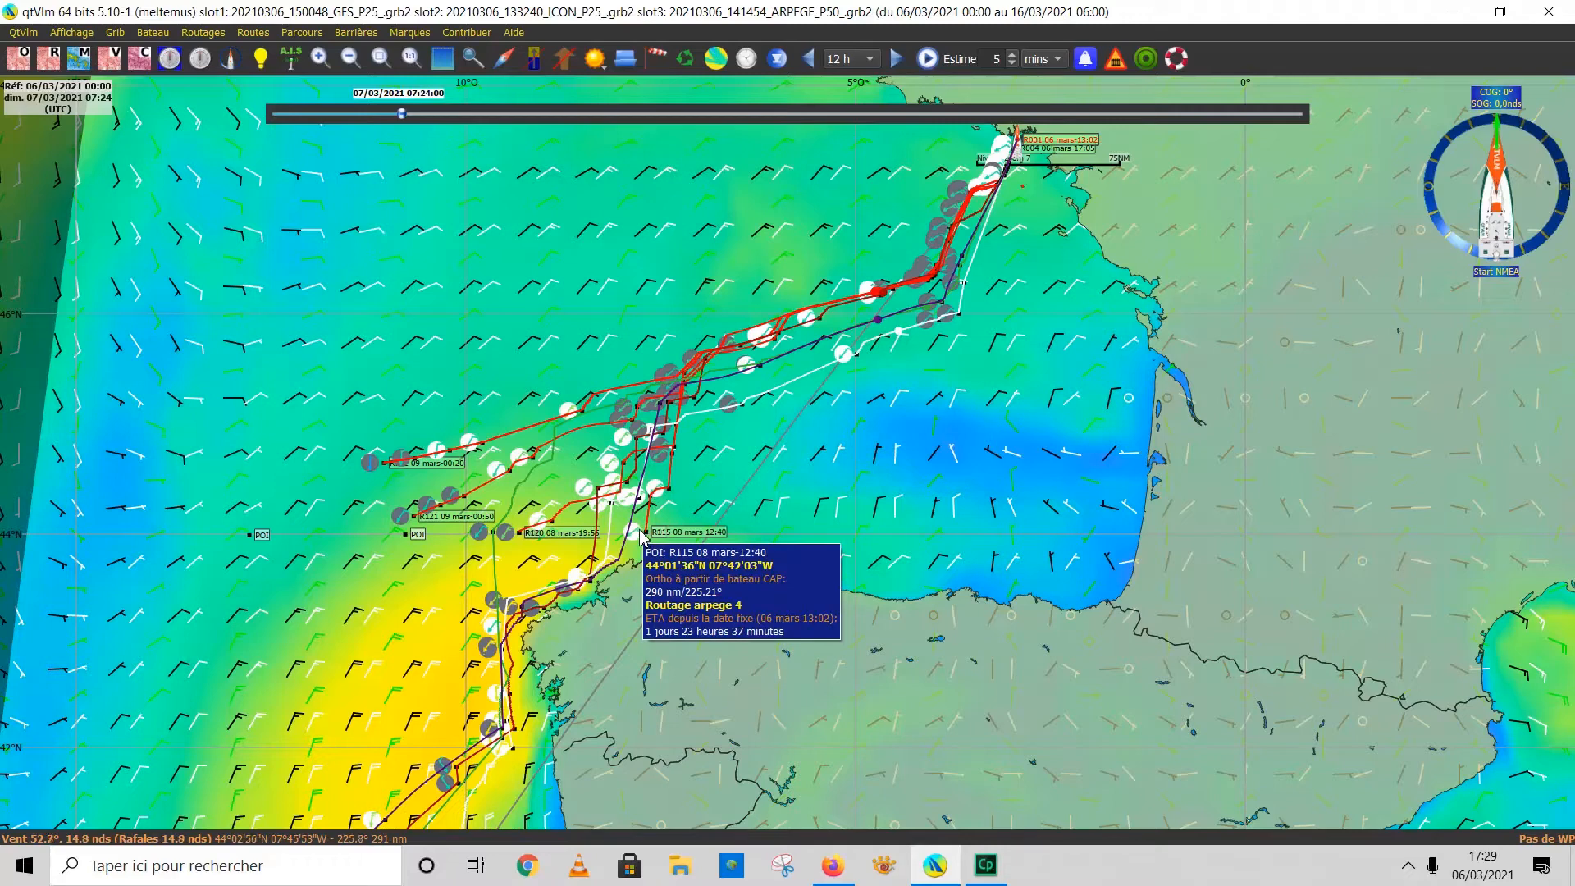
mouse_move(525, 470)
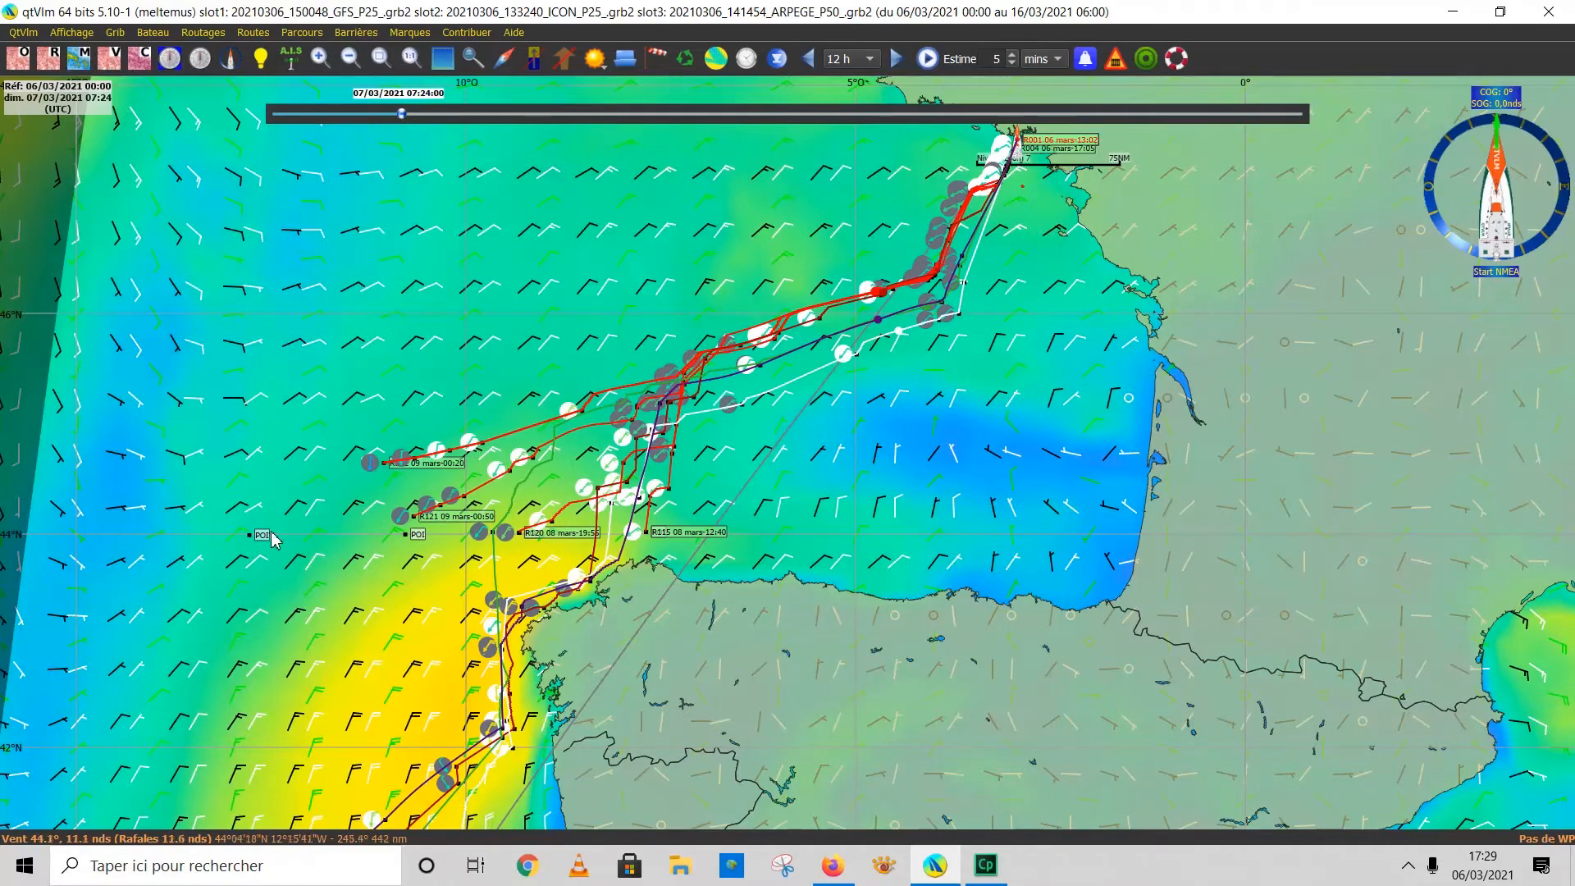
mouse_move(253, 542)
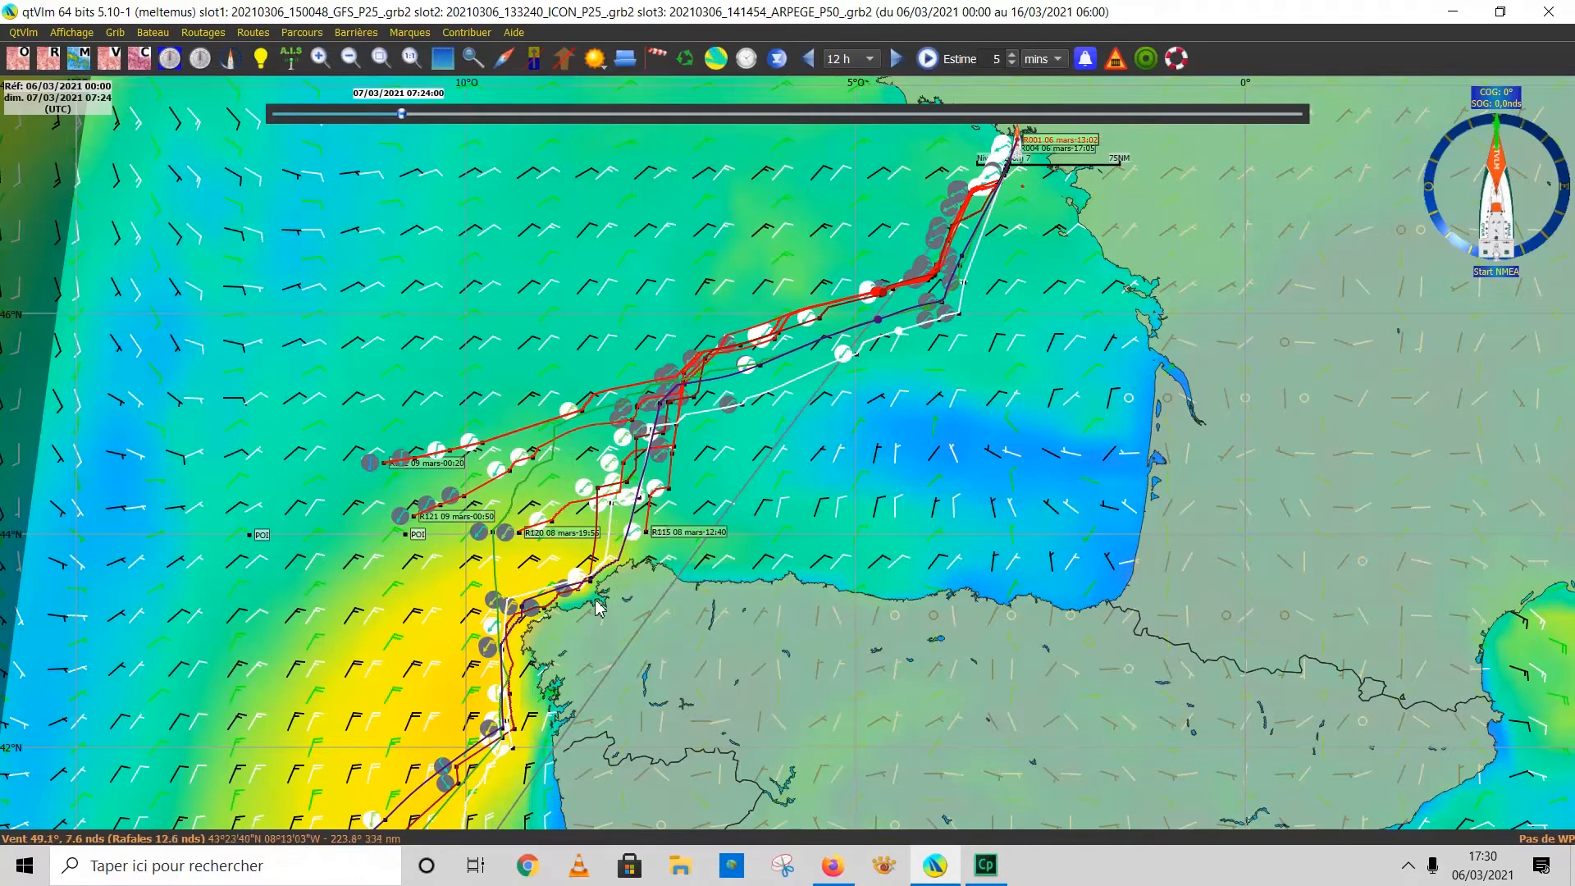
mouse_move(579, 596)
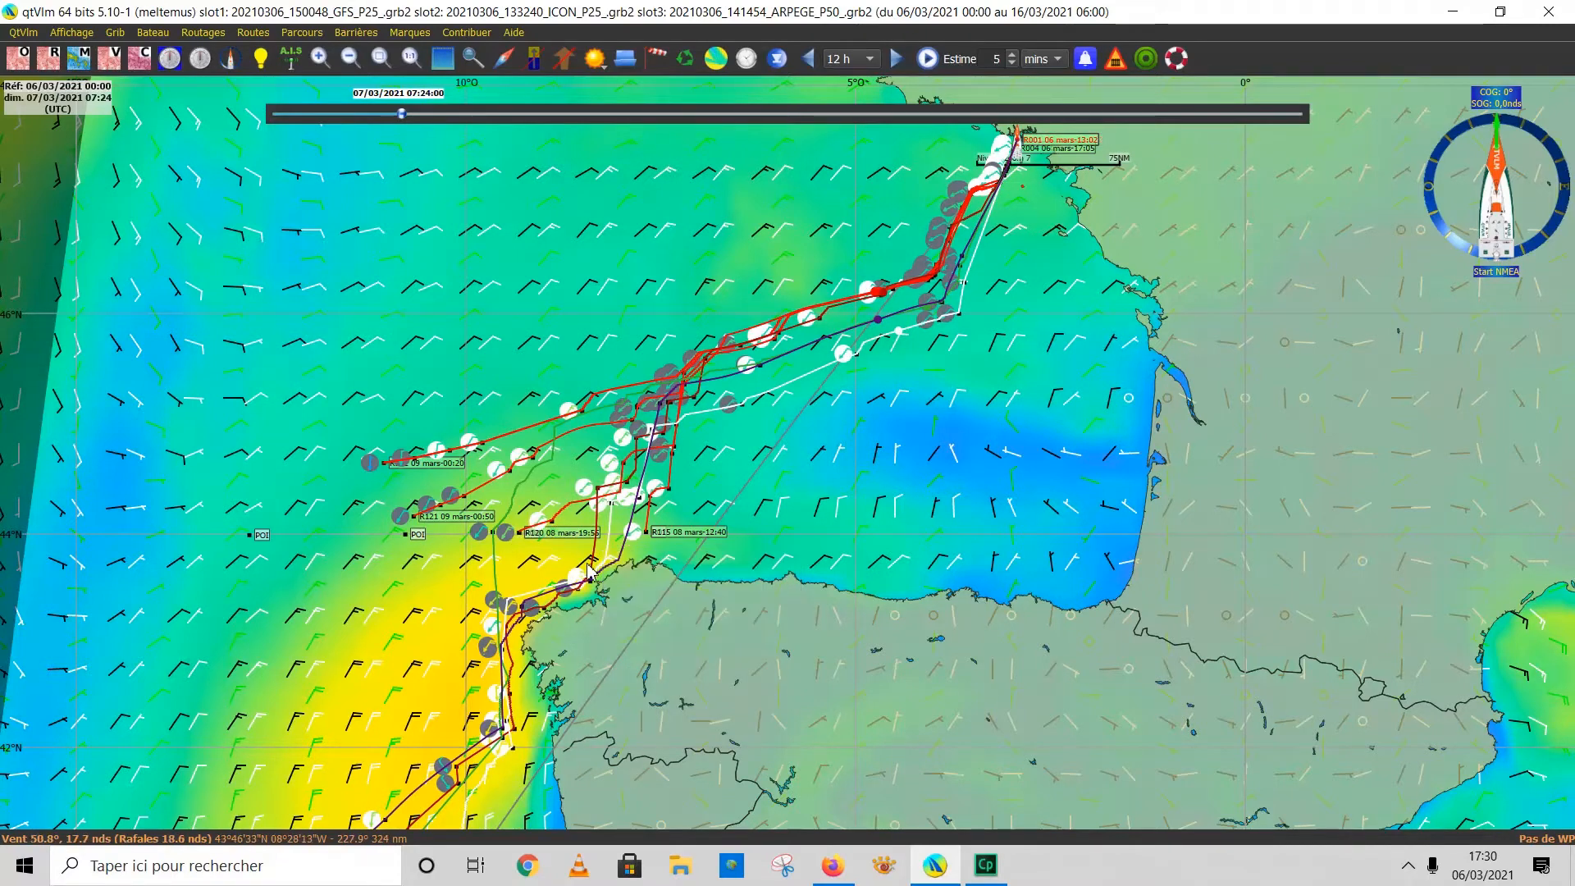
scroll(594, 589, "up", 1)
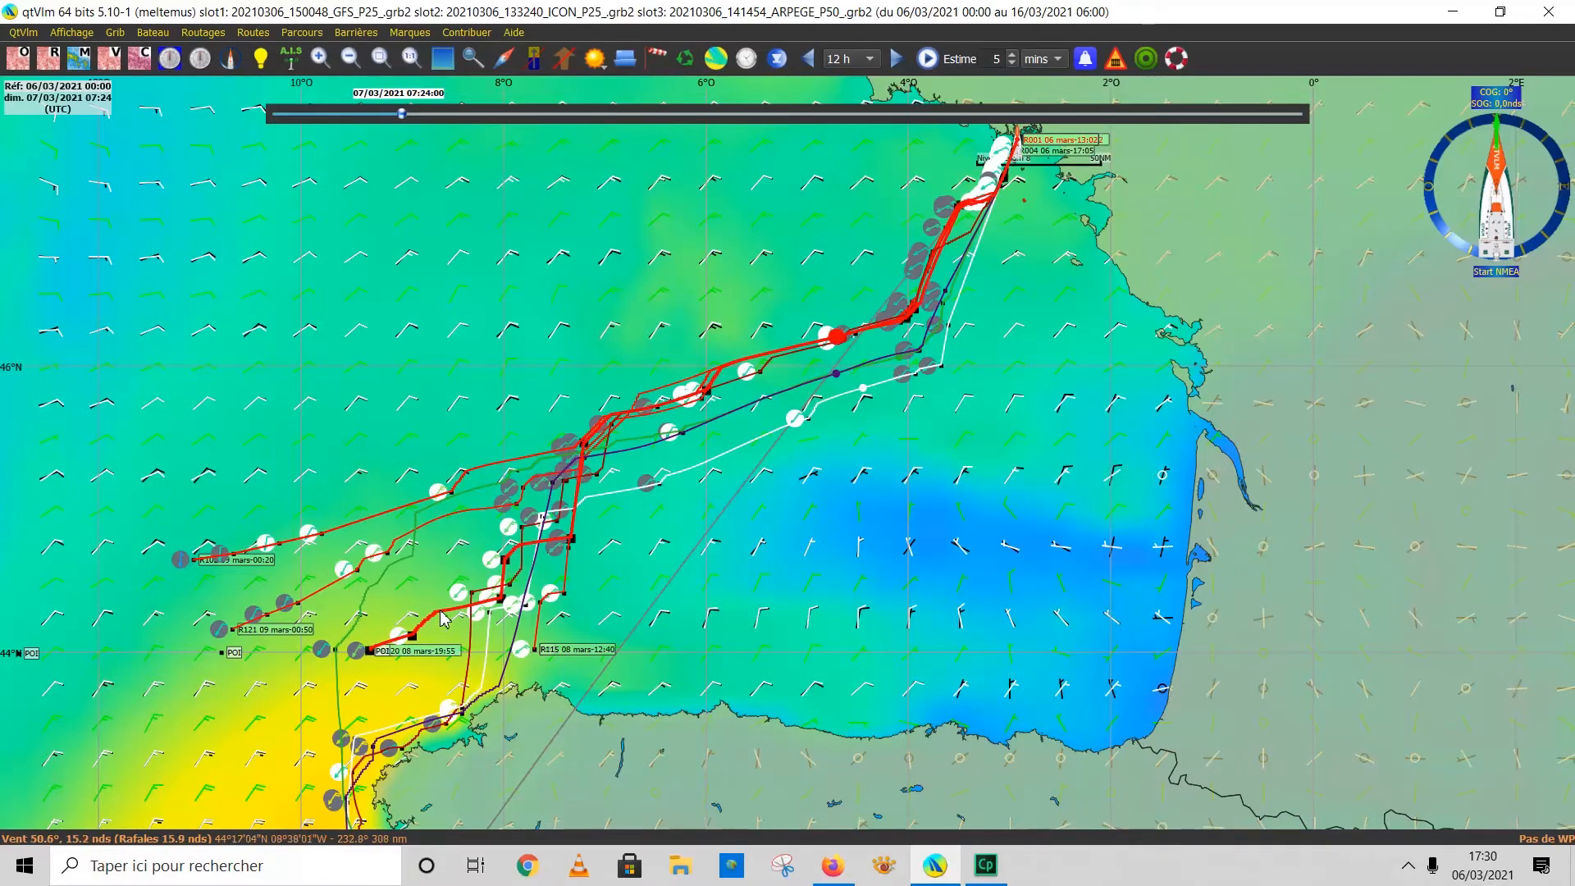
Move the forecast time to 09/03/2021 04:48 with the Bay of Biscay and the Iberian coast in view.
scroll(450, 603, "down", 1)
scroll(454, 583, "down", 1)
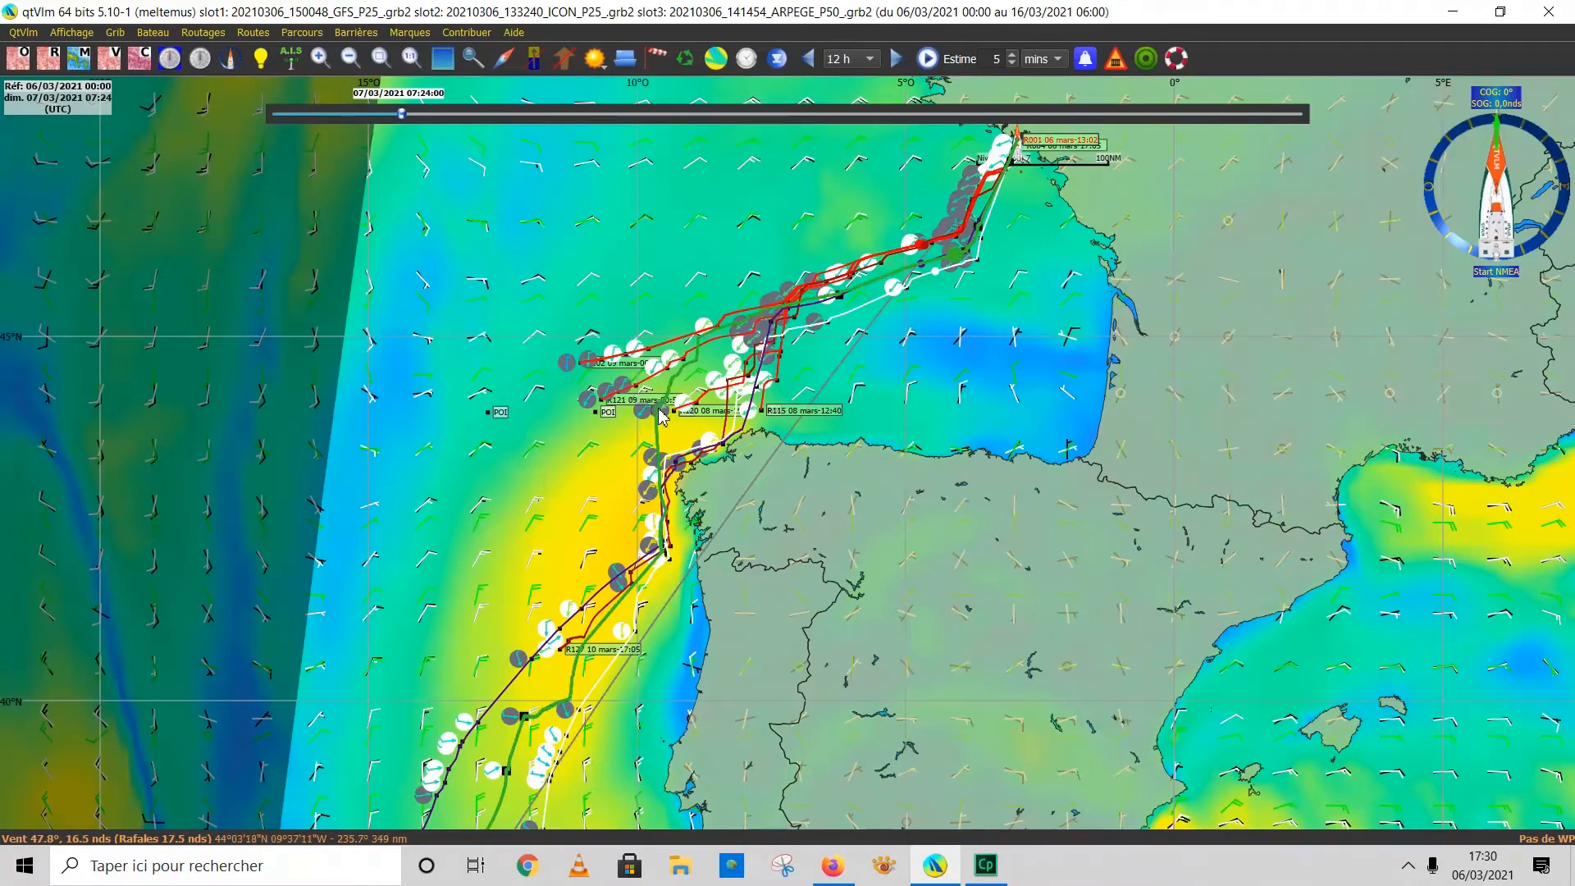
scroll(659, 417, "up", 1)
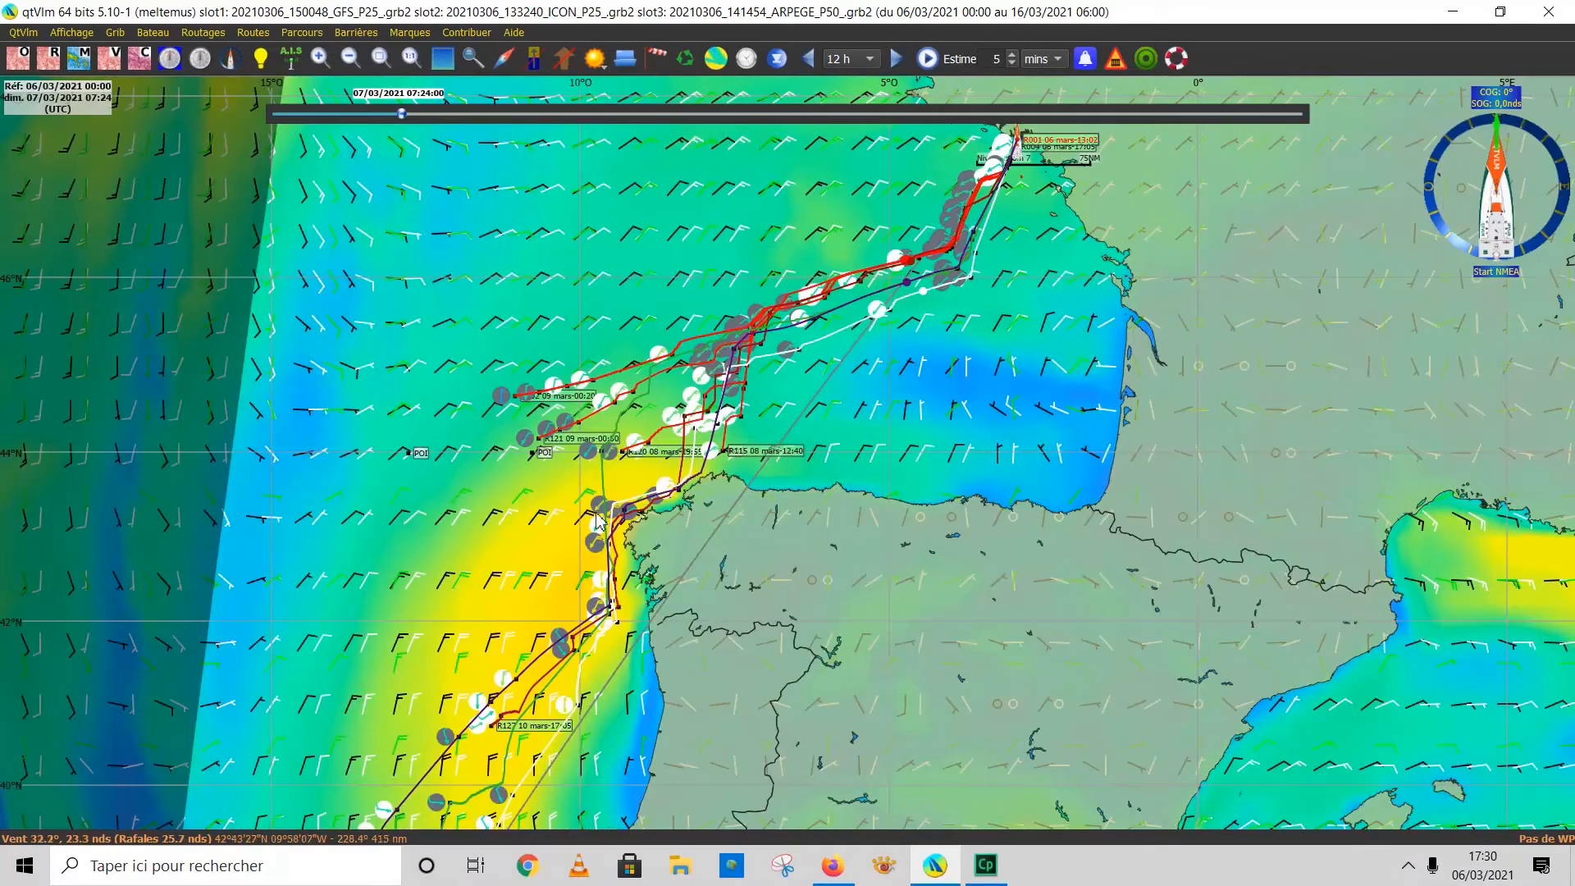
mouse_move(604, 473)
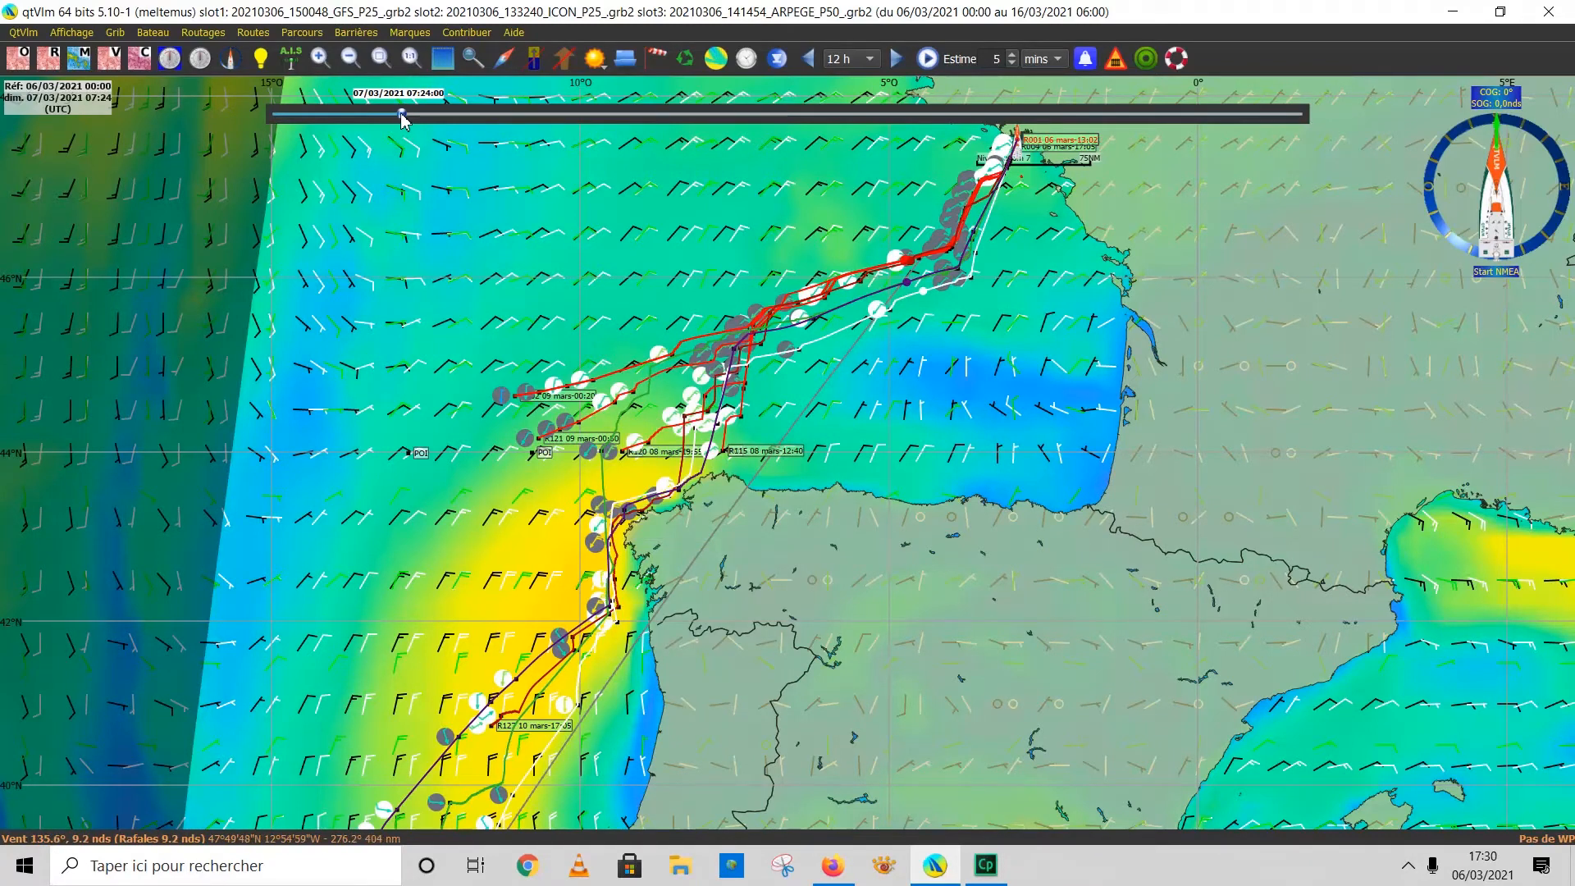
left_click_drag(402, 117, 643, 155)
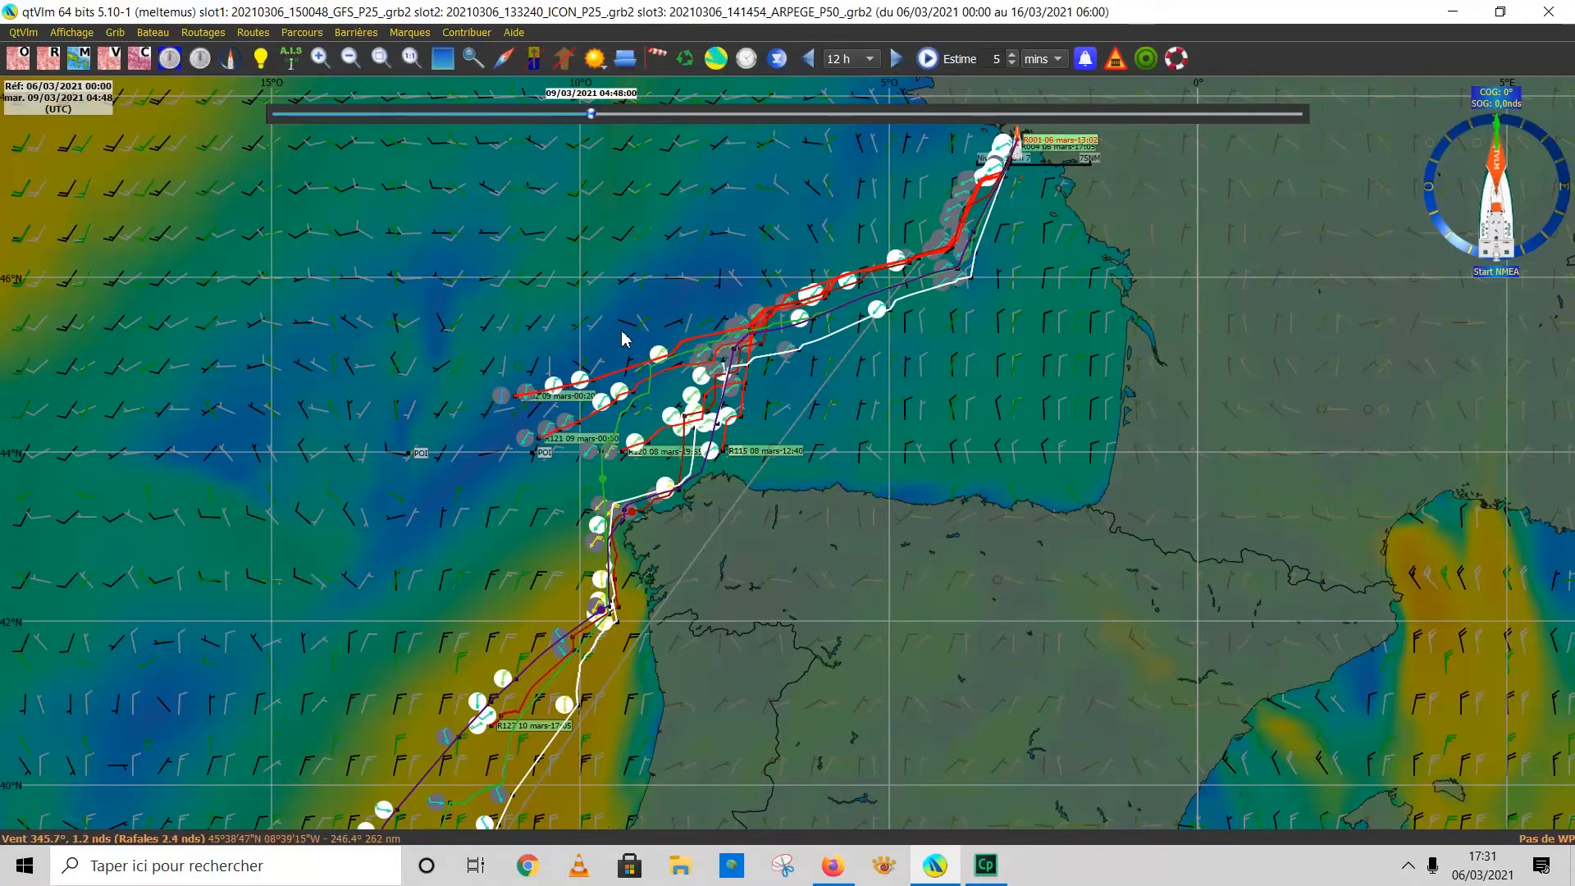
Cycle the wind display through individual GRIB slots and back to all models shown together.
left_click(689, 60)
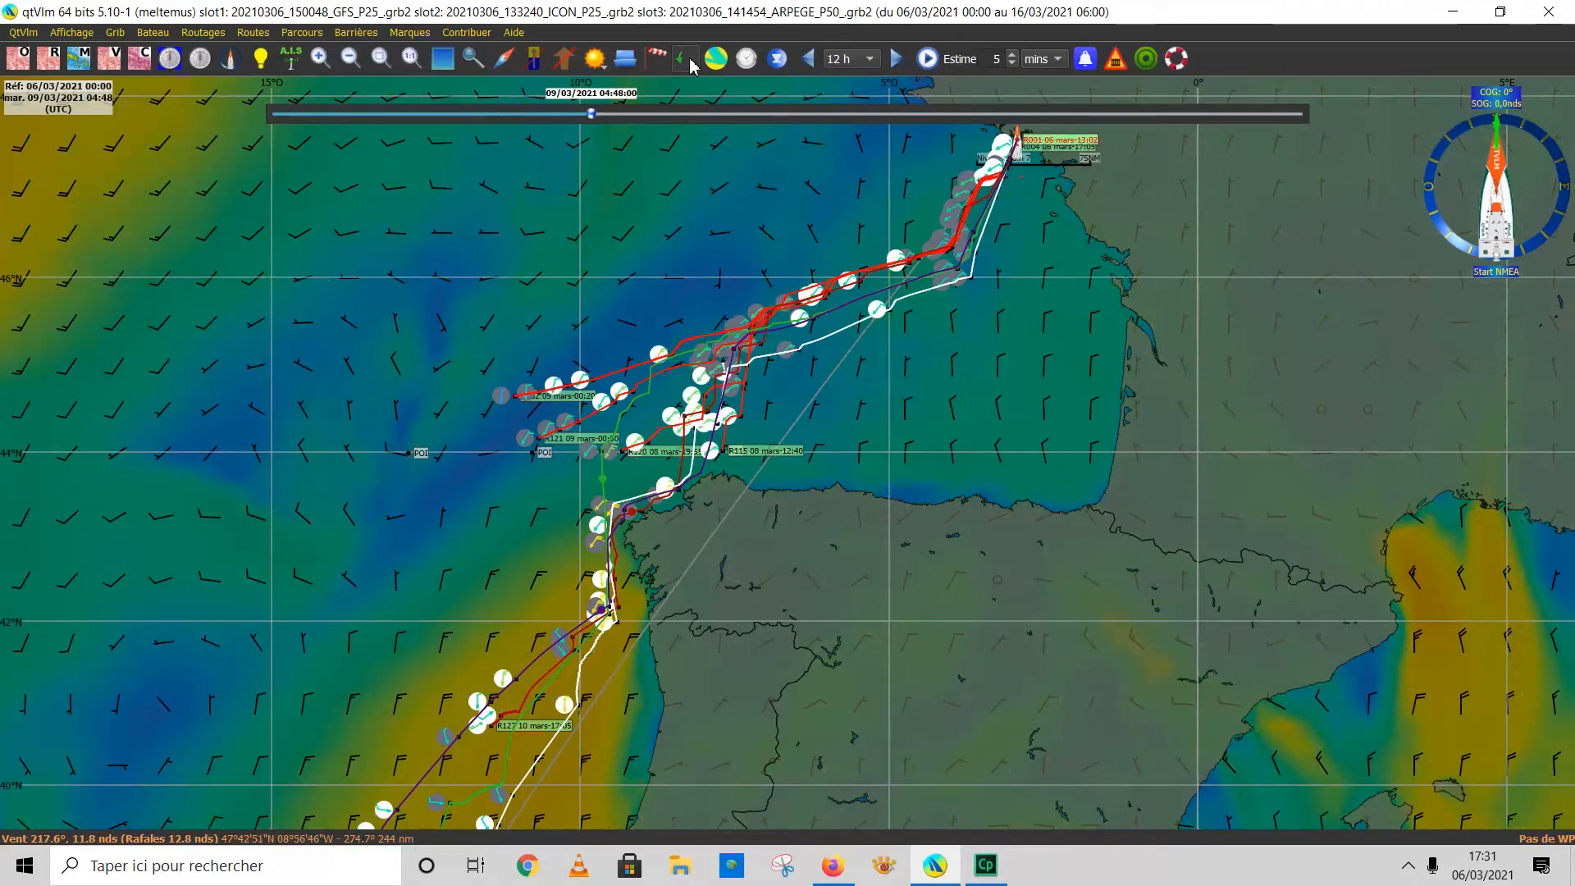
left_click(690, 63)
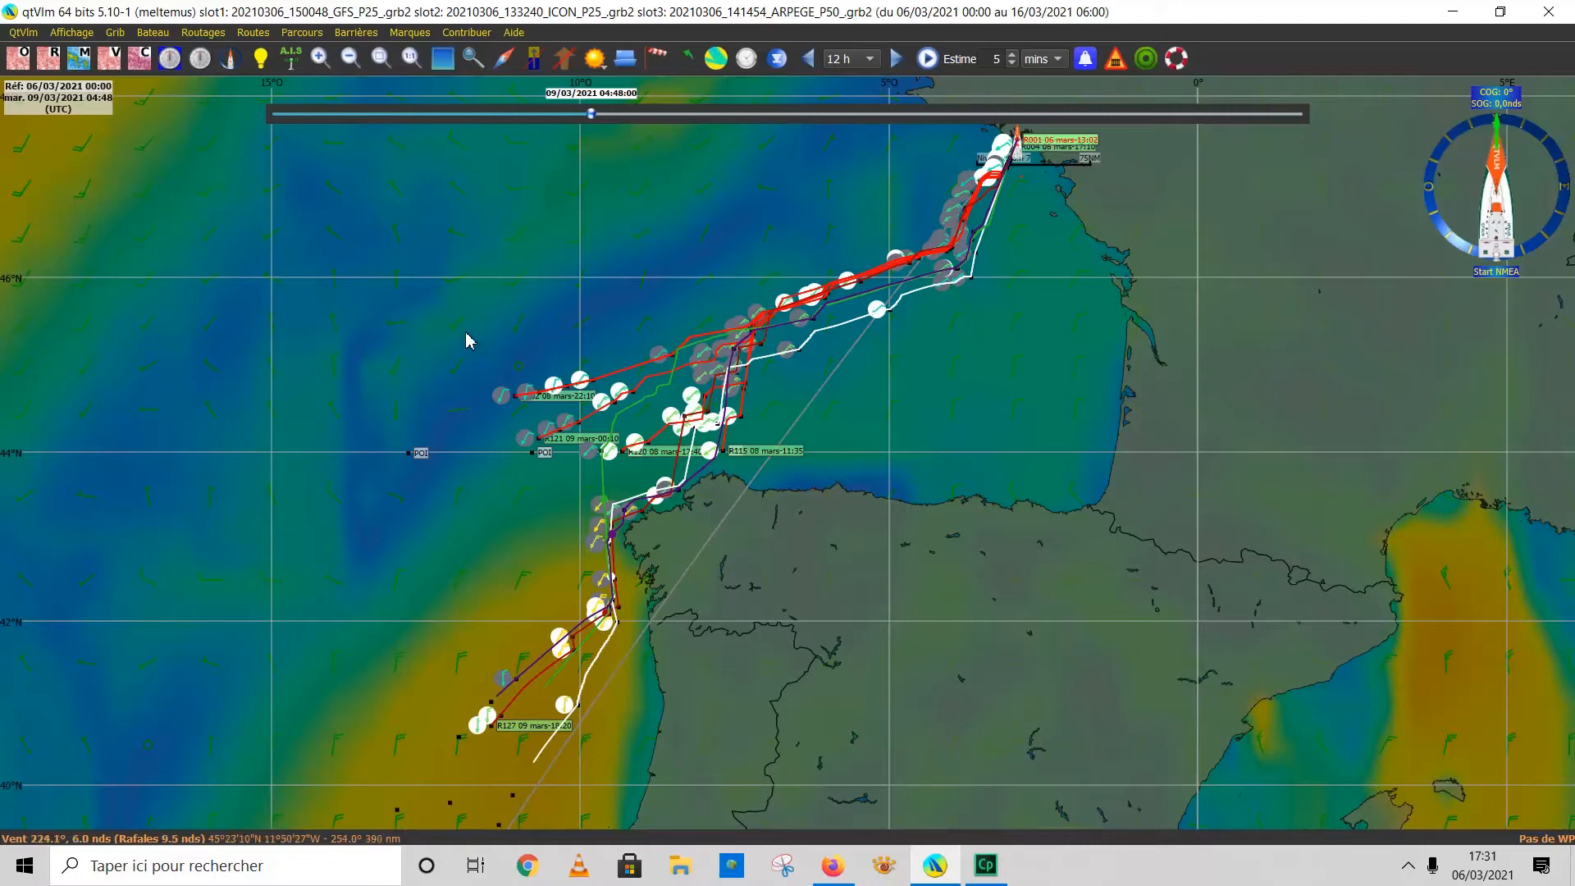
left_click(687, 58)
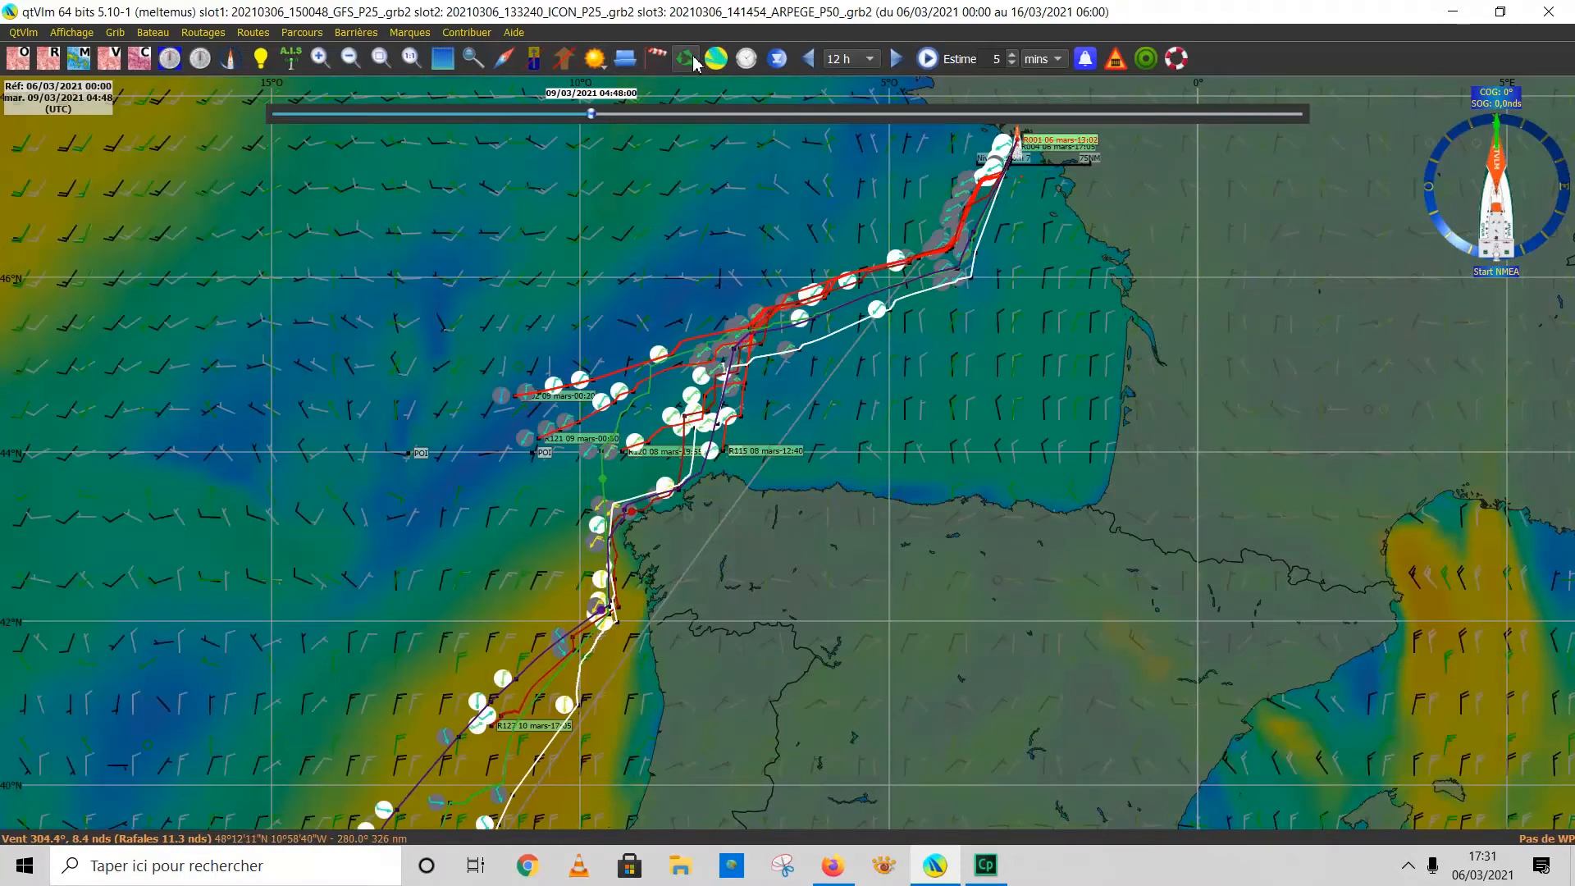
Examine the ARPEGE 3 and ARPEGE 4 routing details and the white routing's track across Biscay towards northwest Spain.
mouse_move(658, 452)
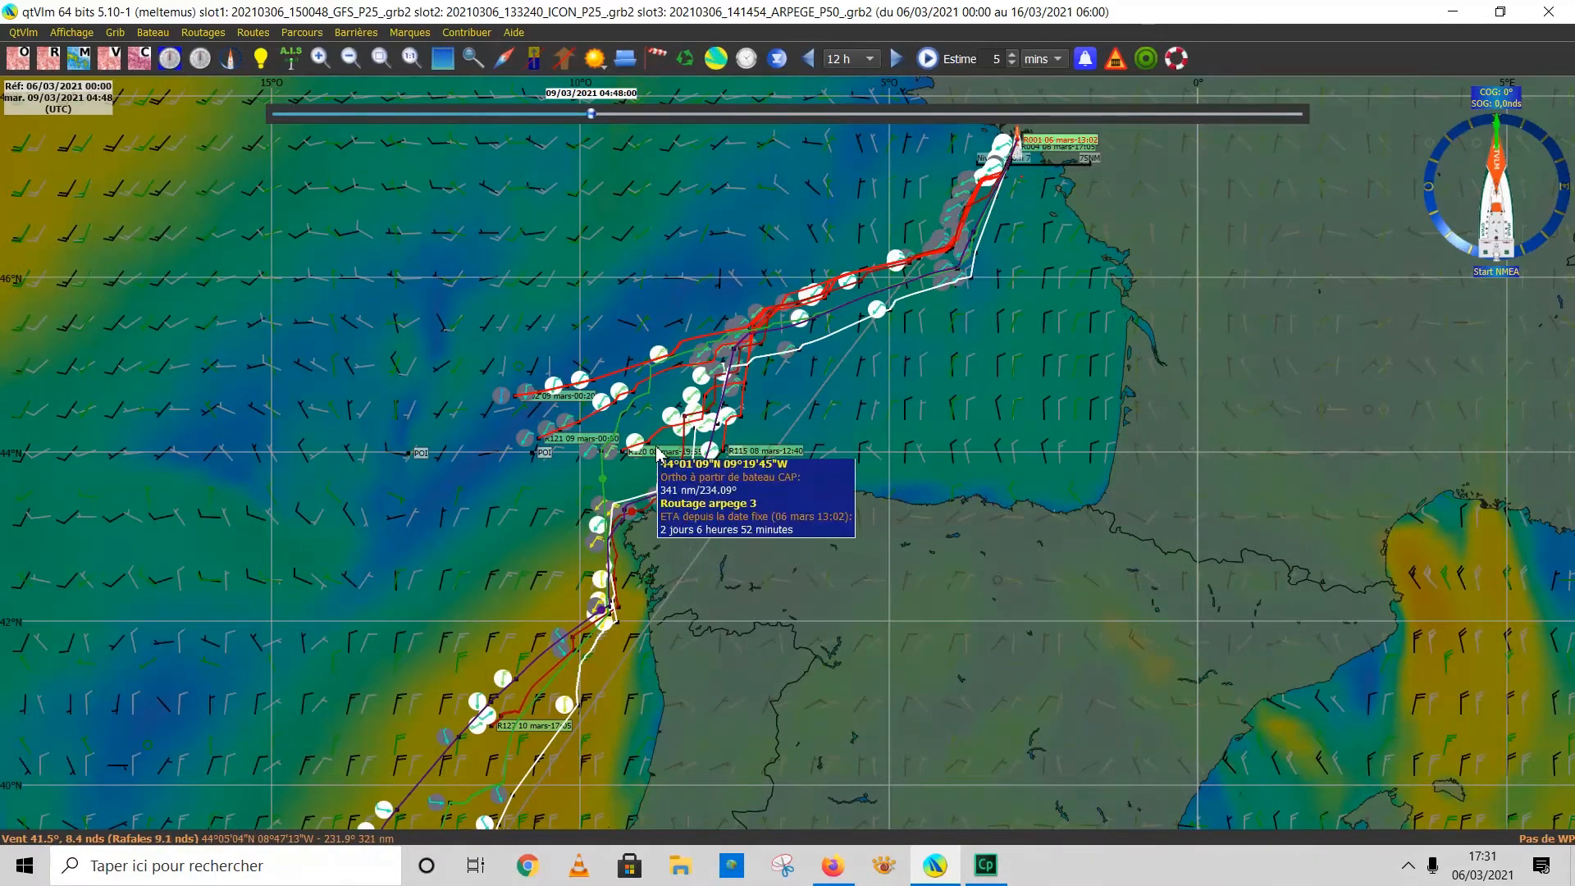
scroll(658, 454, "up", 6)
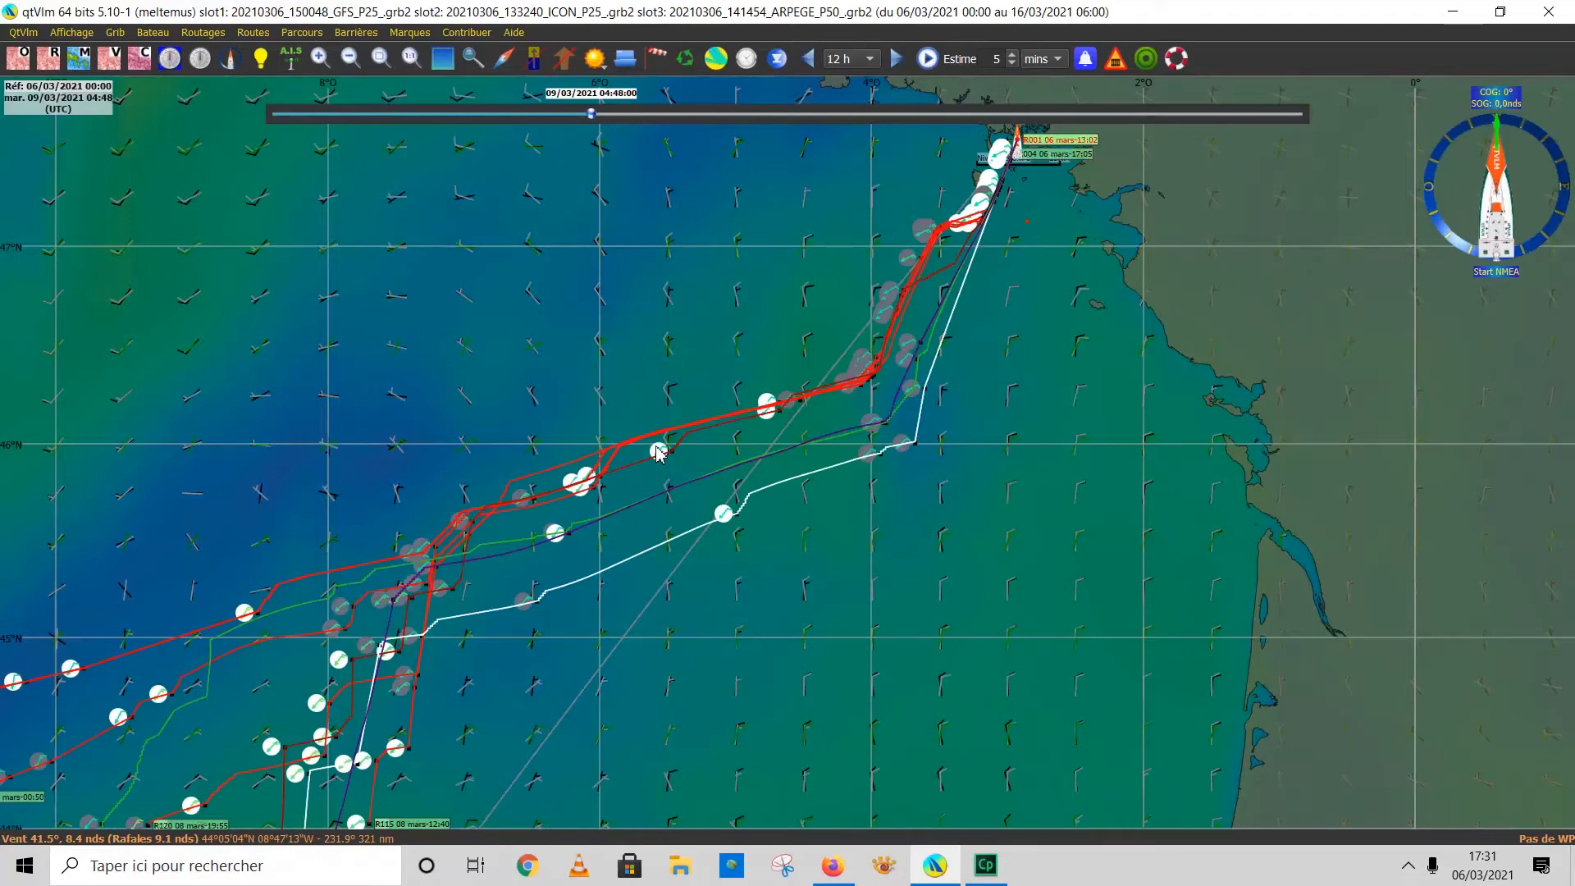
left_click_drag(931, 432, 1070, 289)
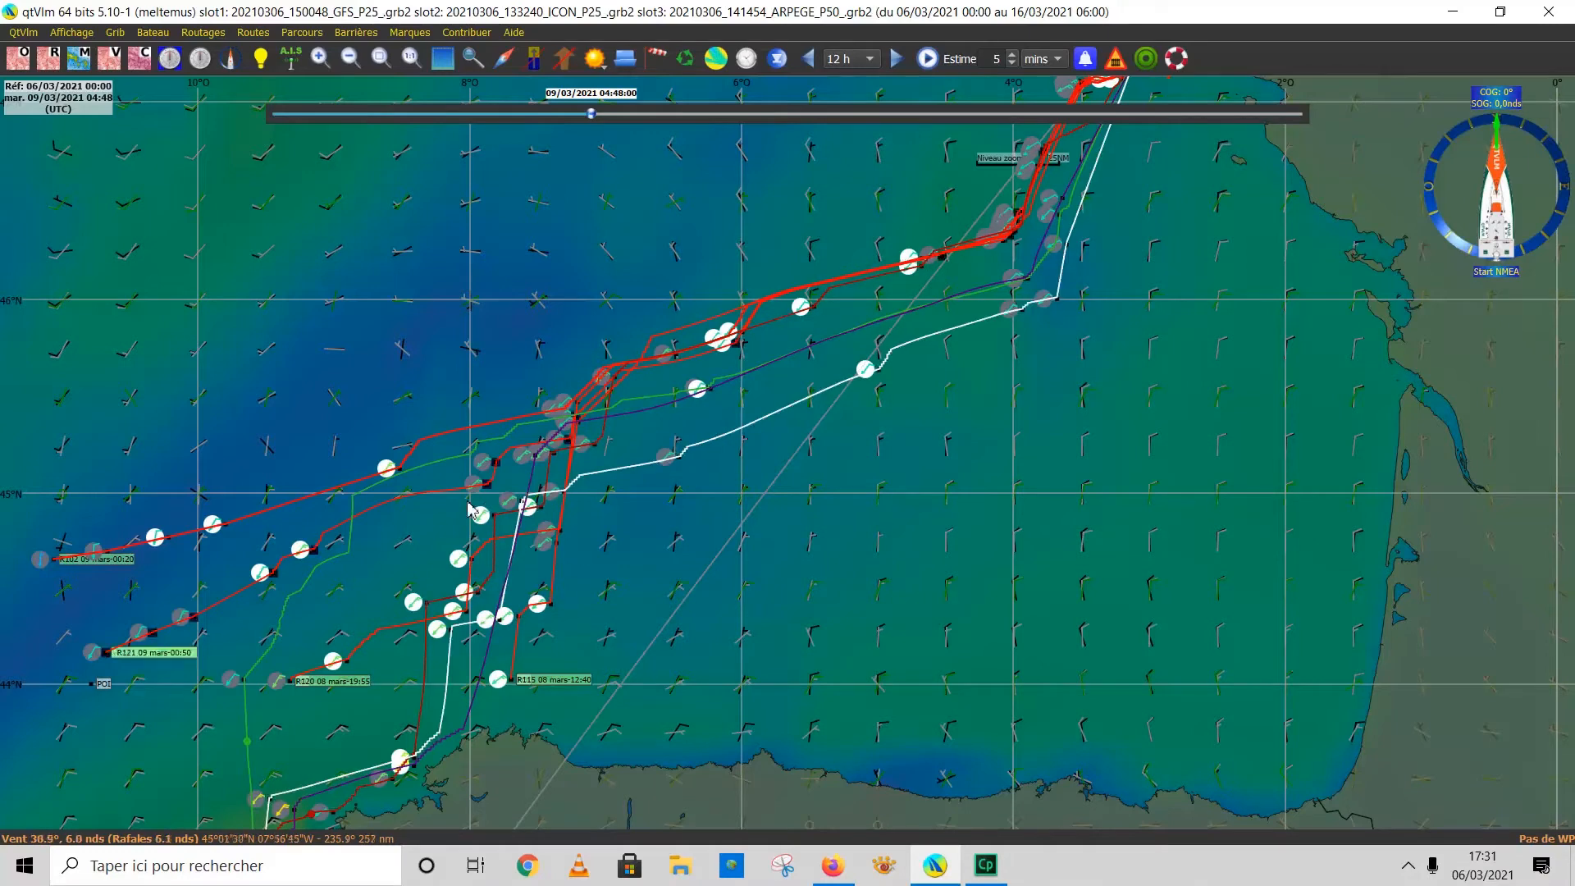
mouse_move(519, 638)
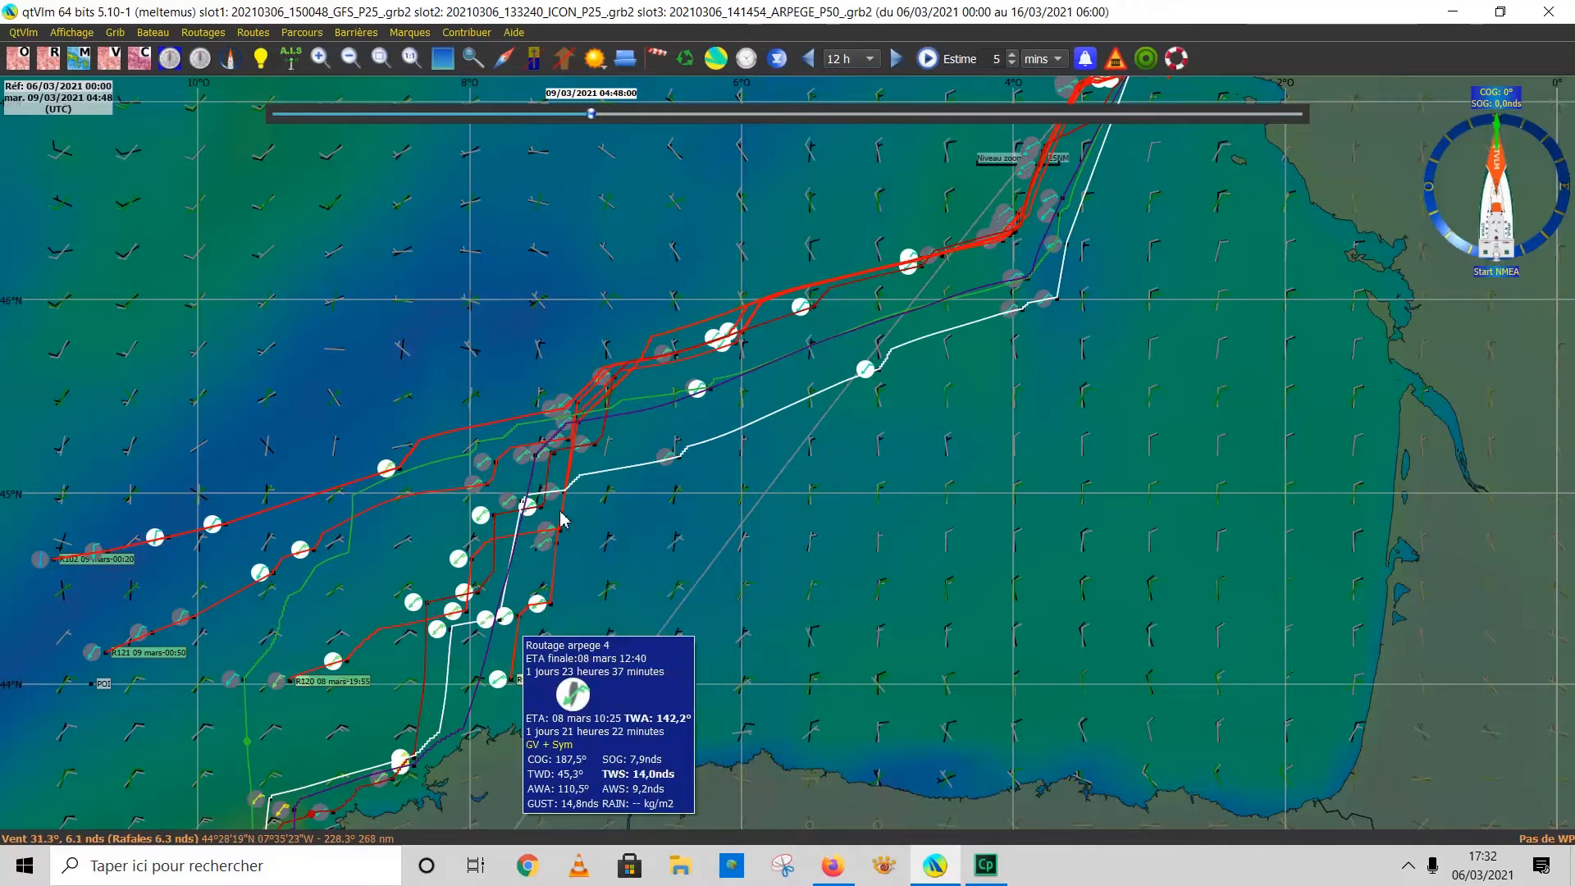
mouse_move(492, 495)
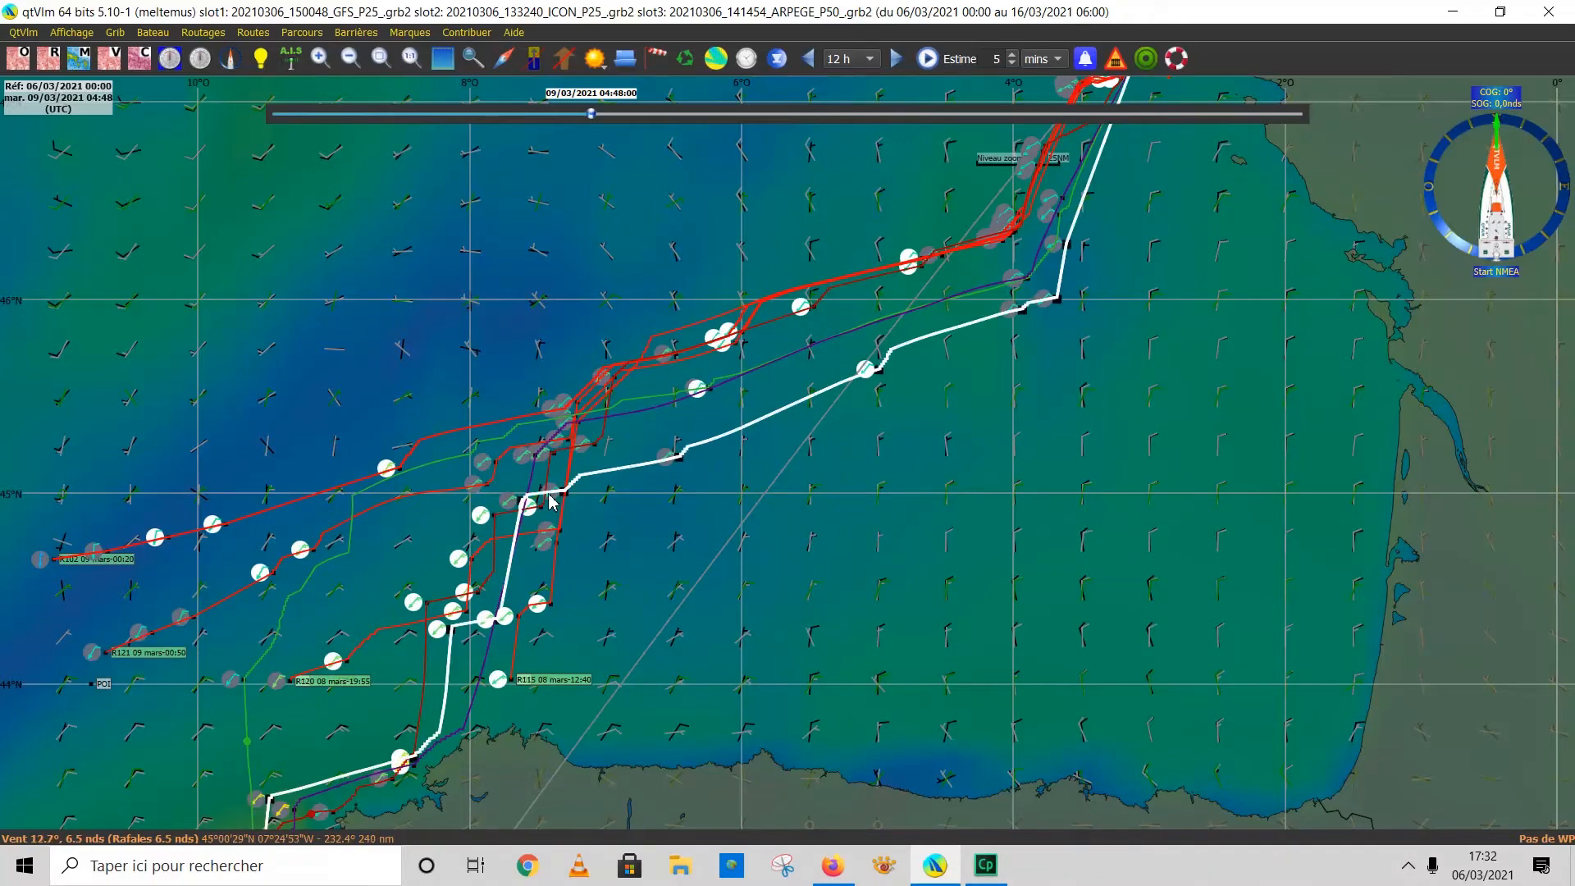
mouse_move(550, 502)
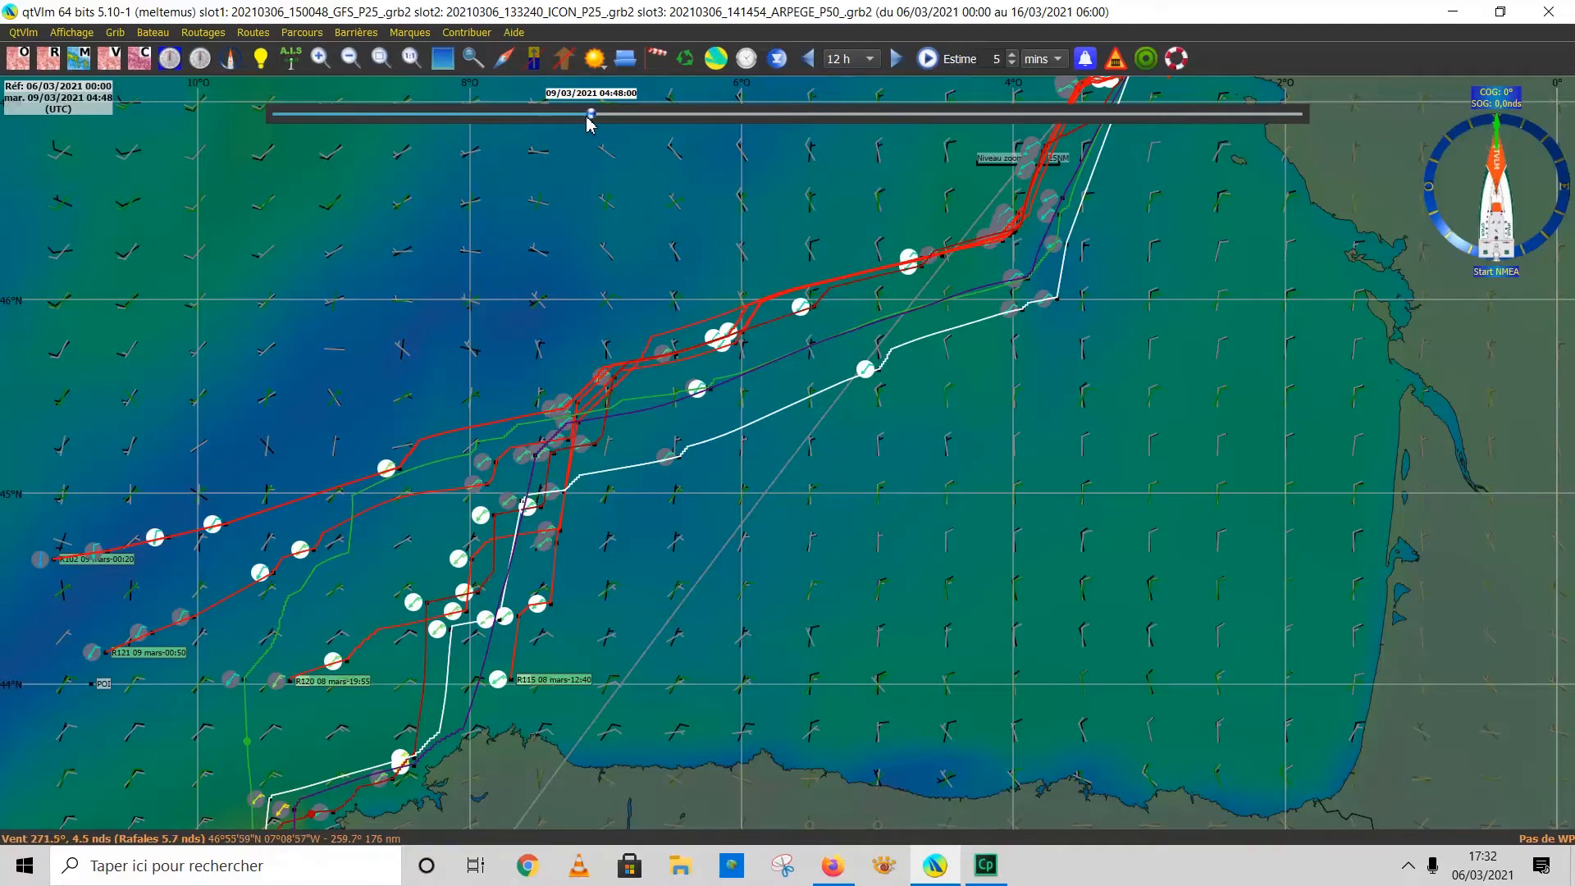
Set the forecast time back to 06/03/2021 18:36 with the Brittany departure area in view.
left_click_drag(588, 123, 342, 146)
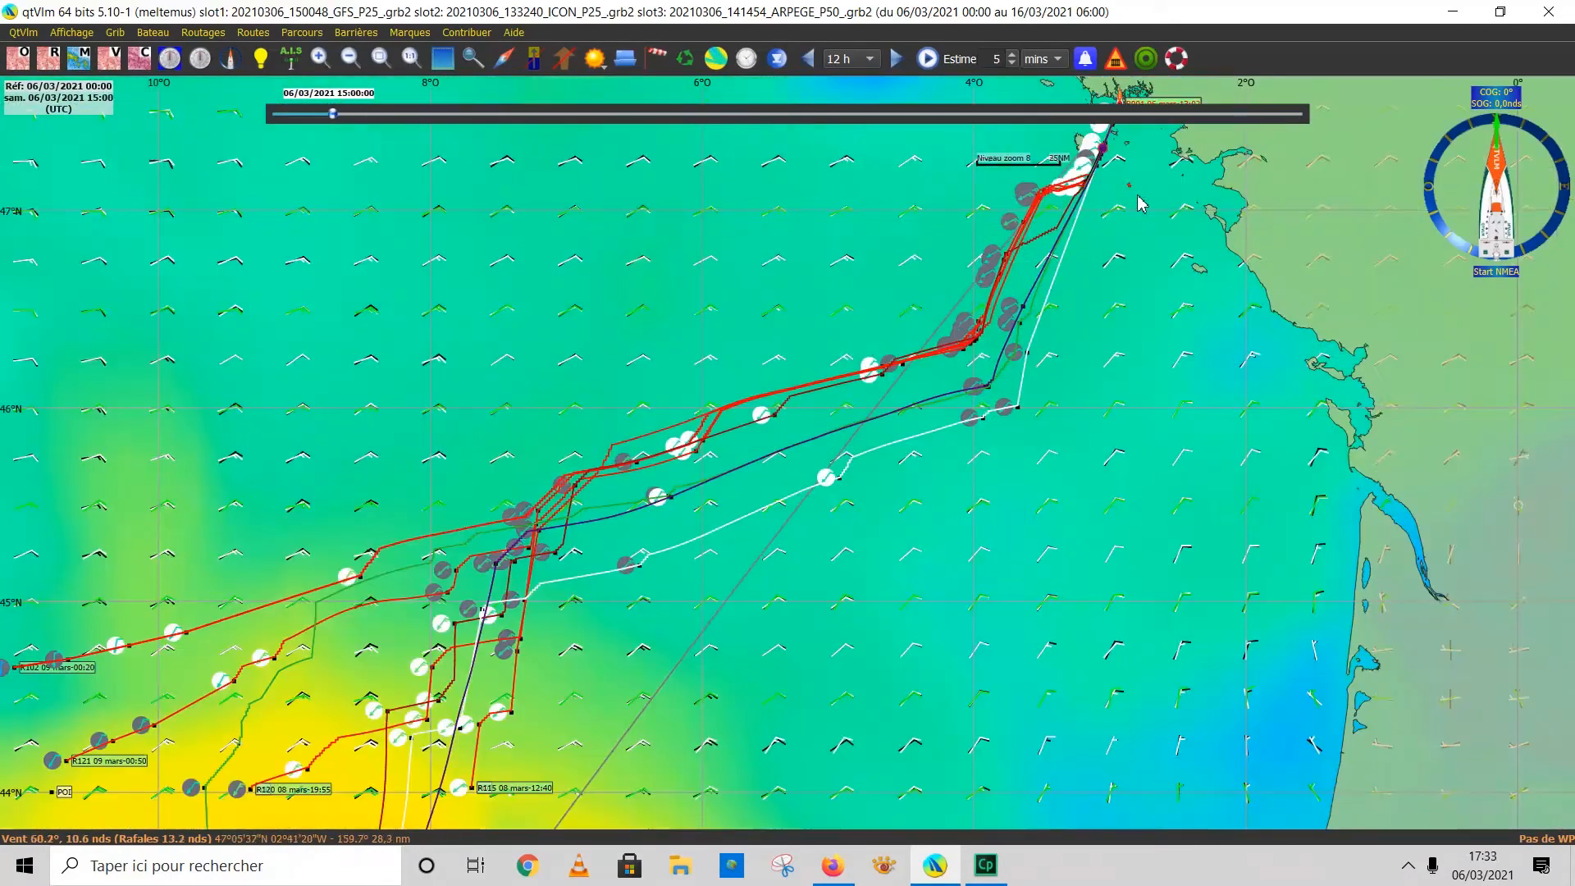
left_click_drag(1178, 255, 1145, 369)
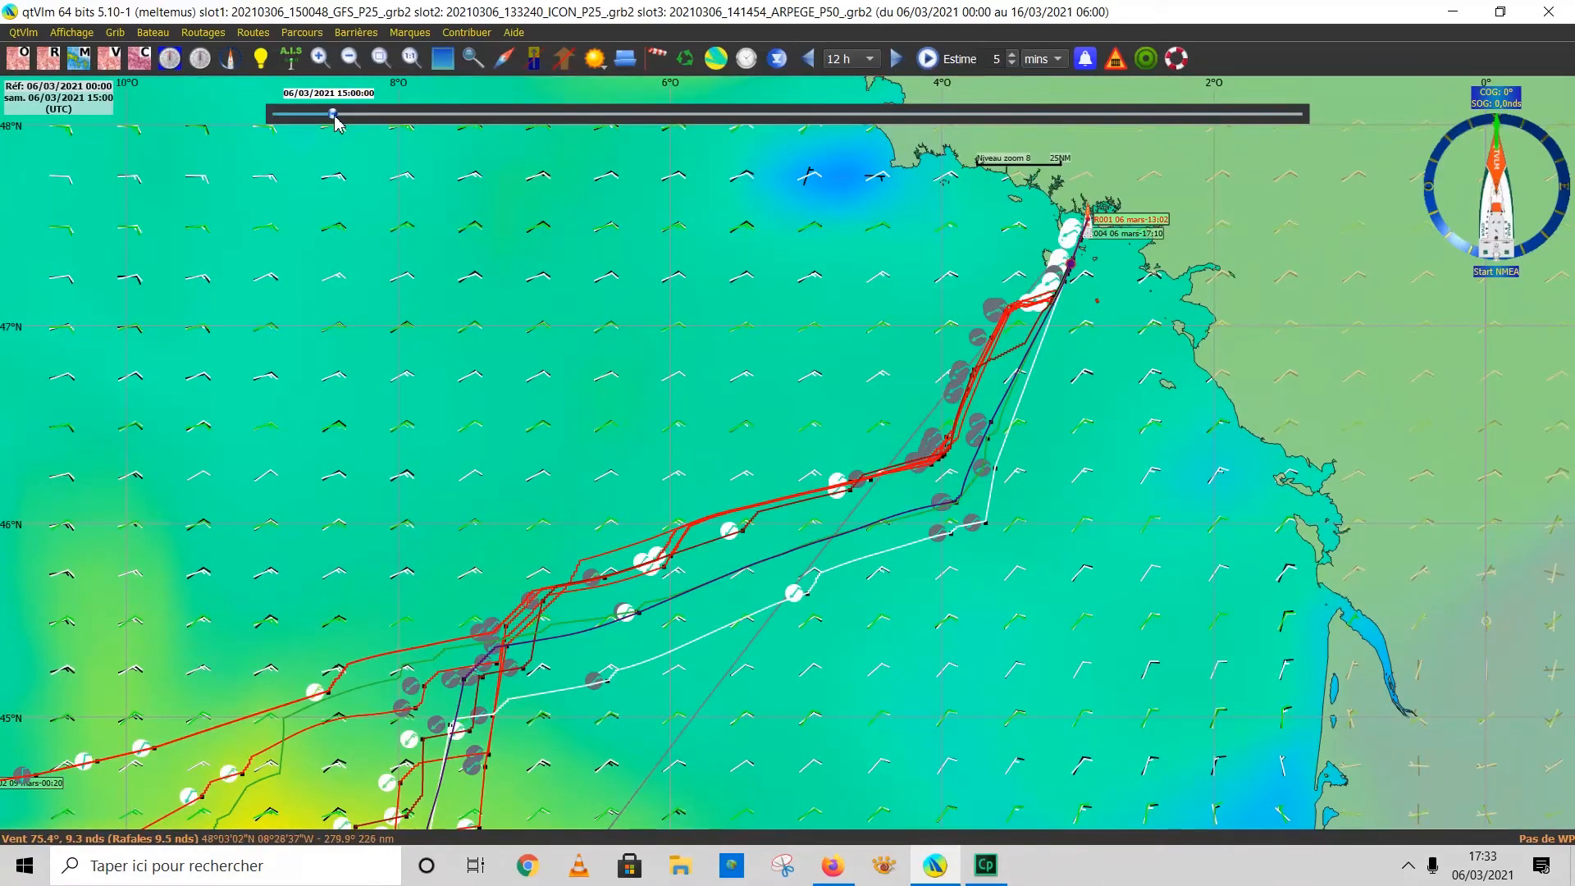
mouse_move(334, 119)
left_mouse_down()
mouse_move(318, 123)
mouse_move(348, 121)
left_mouse_up()
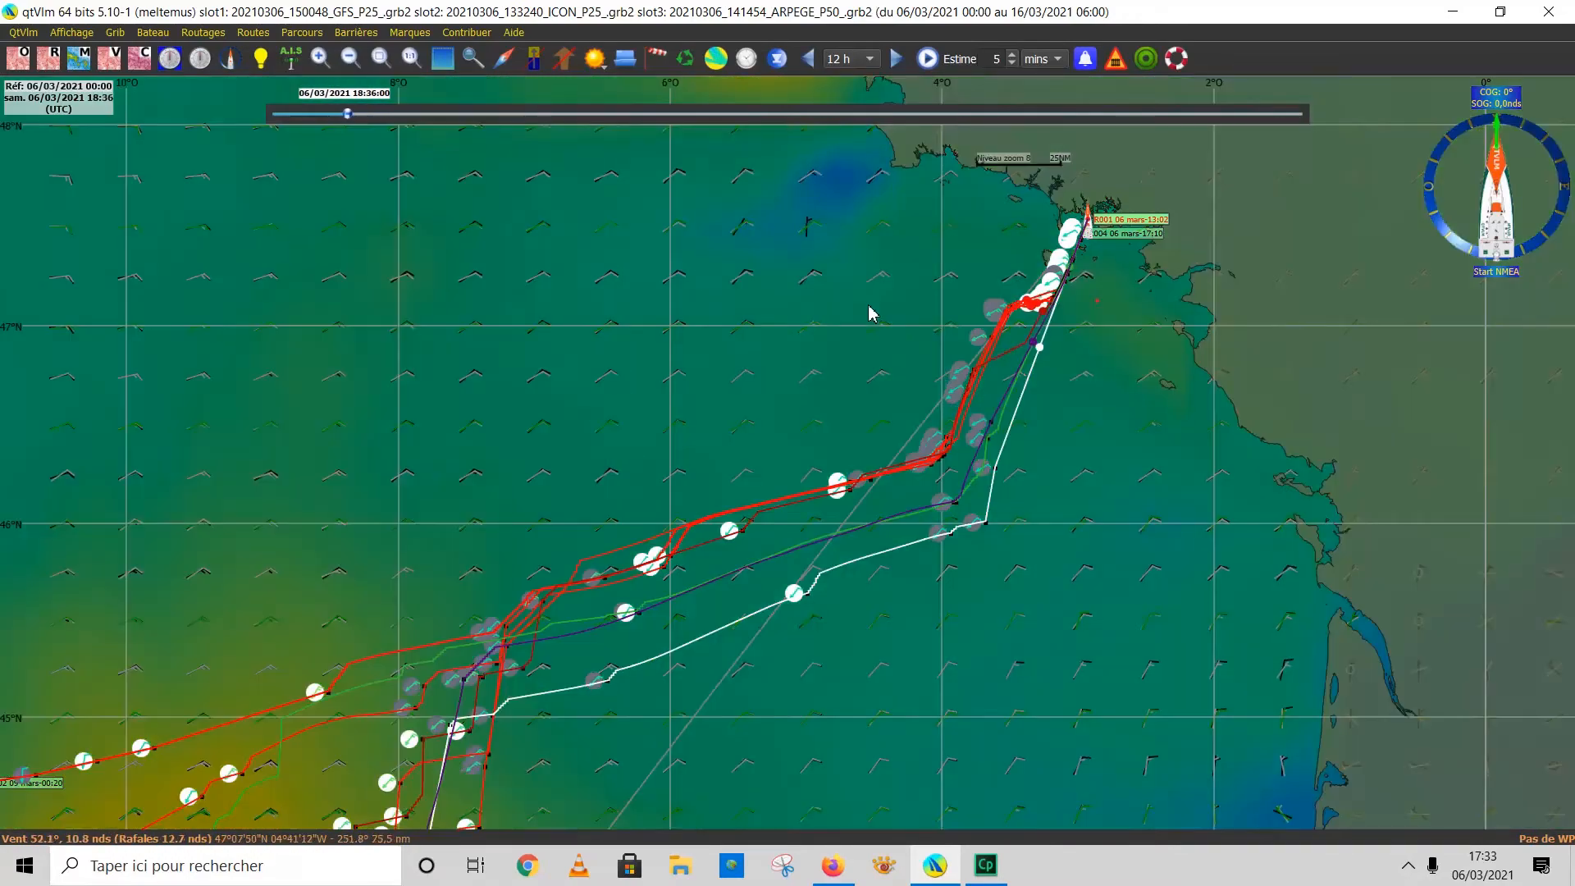
Hide the points of interest and their labels, and inspect where the routings diverge south of Belle-Île.
scroll(838, 287, "up", 2)
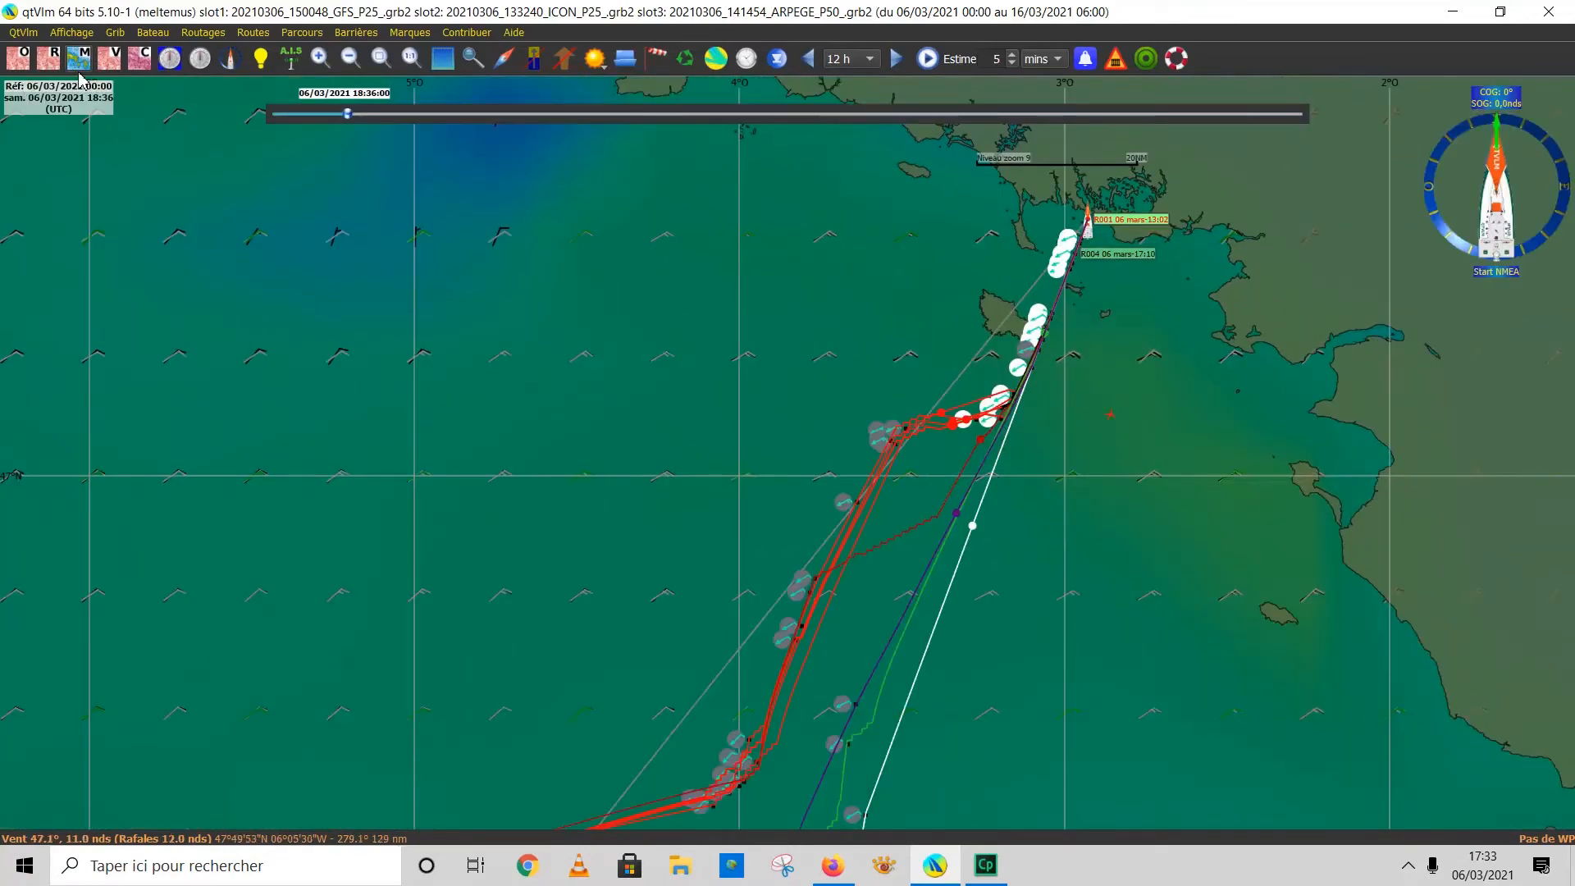
left_click(23, 32)
mouse_move(71, 32)
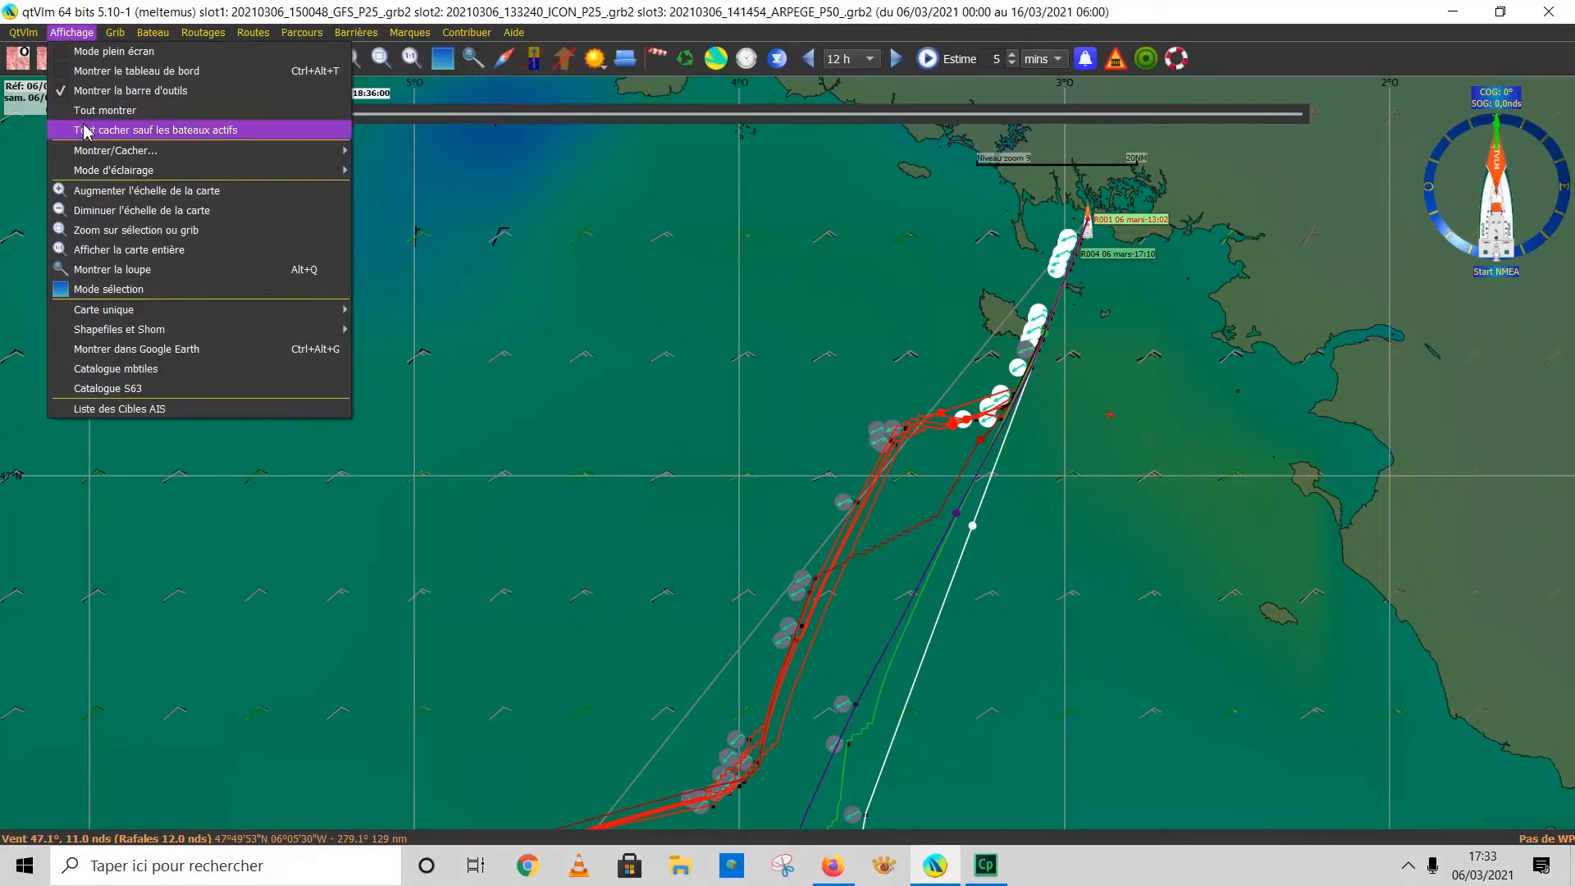
mouse_move(205, 150)
left_click(361, 152)
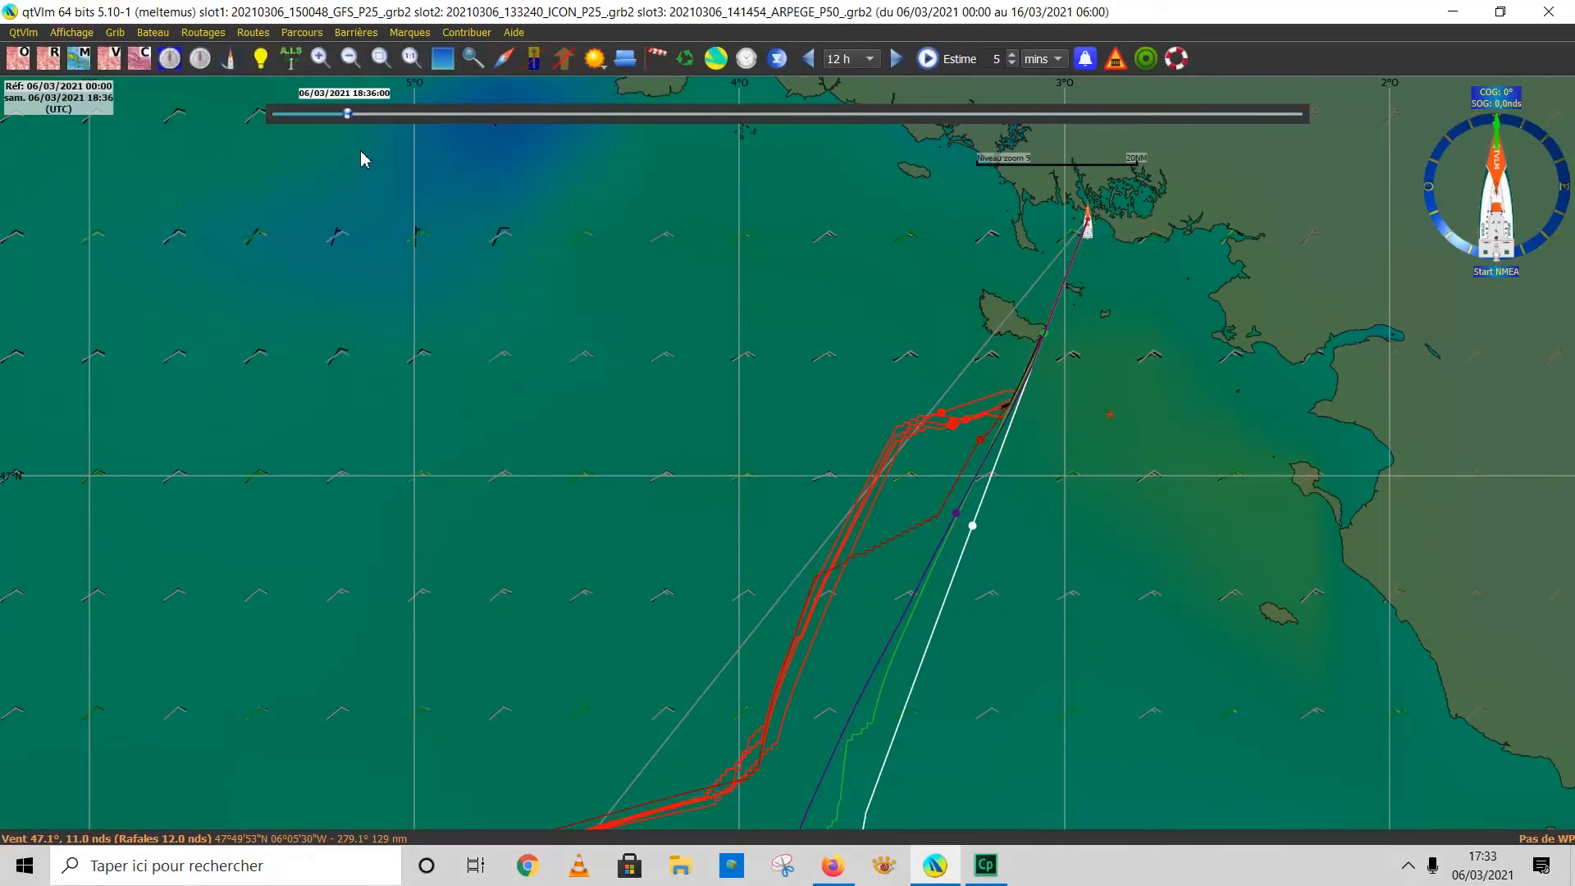
scroll(1051, 412, "up", 1)
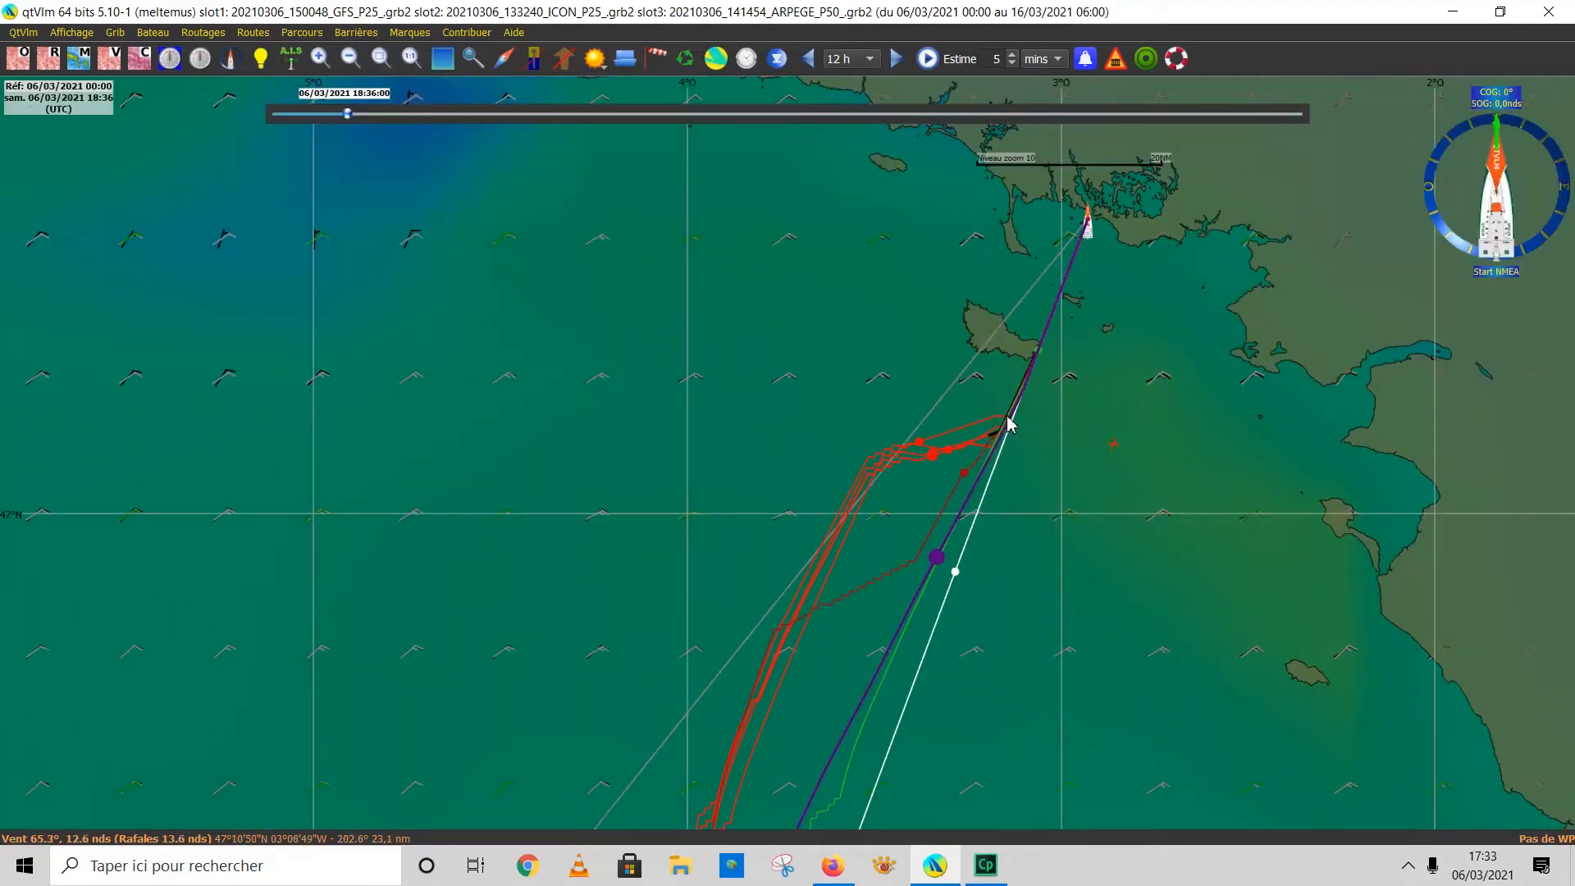
mouse_move(1008, 423)
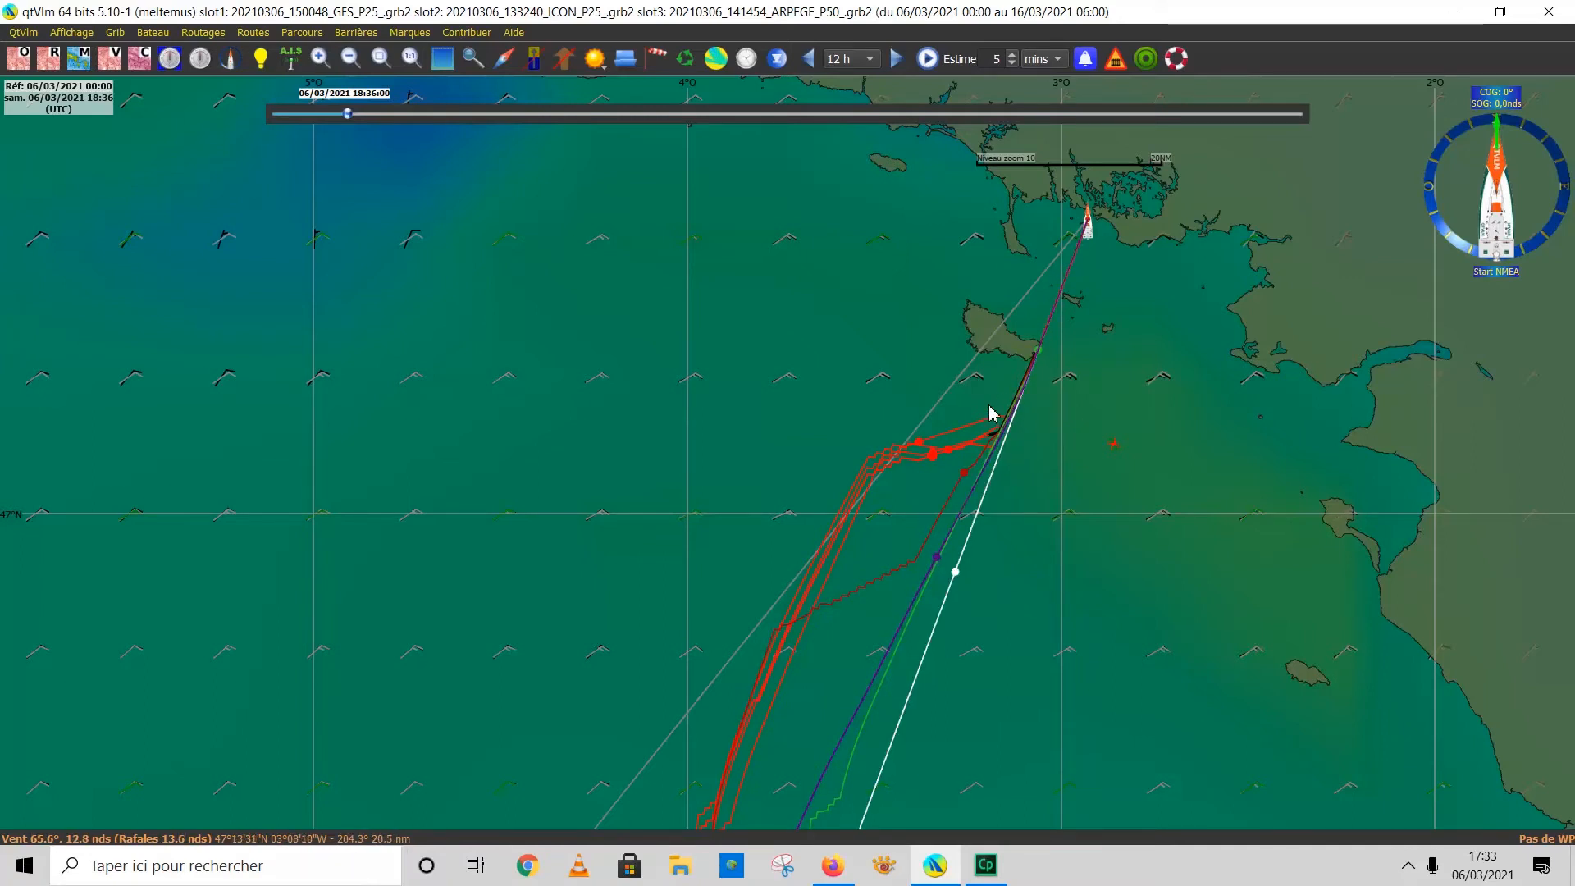
Advance the forecast time to 07/03/2021 05:24 with the routings across the whole Bay of Biscay in view.
scroll(1025, 467, "down", 1)
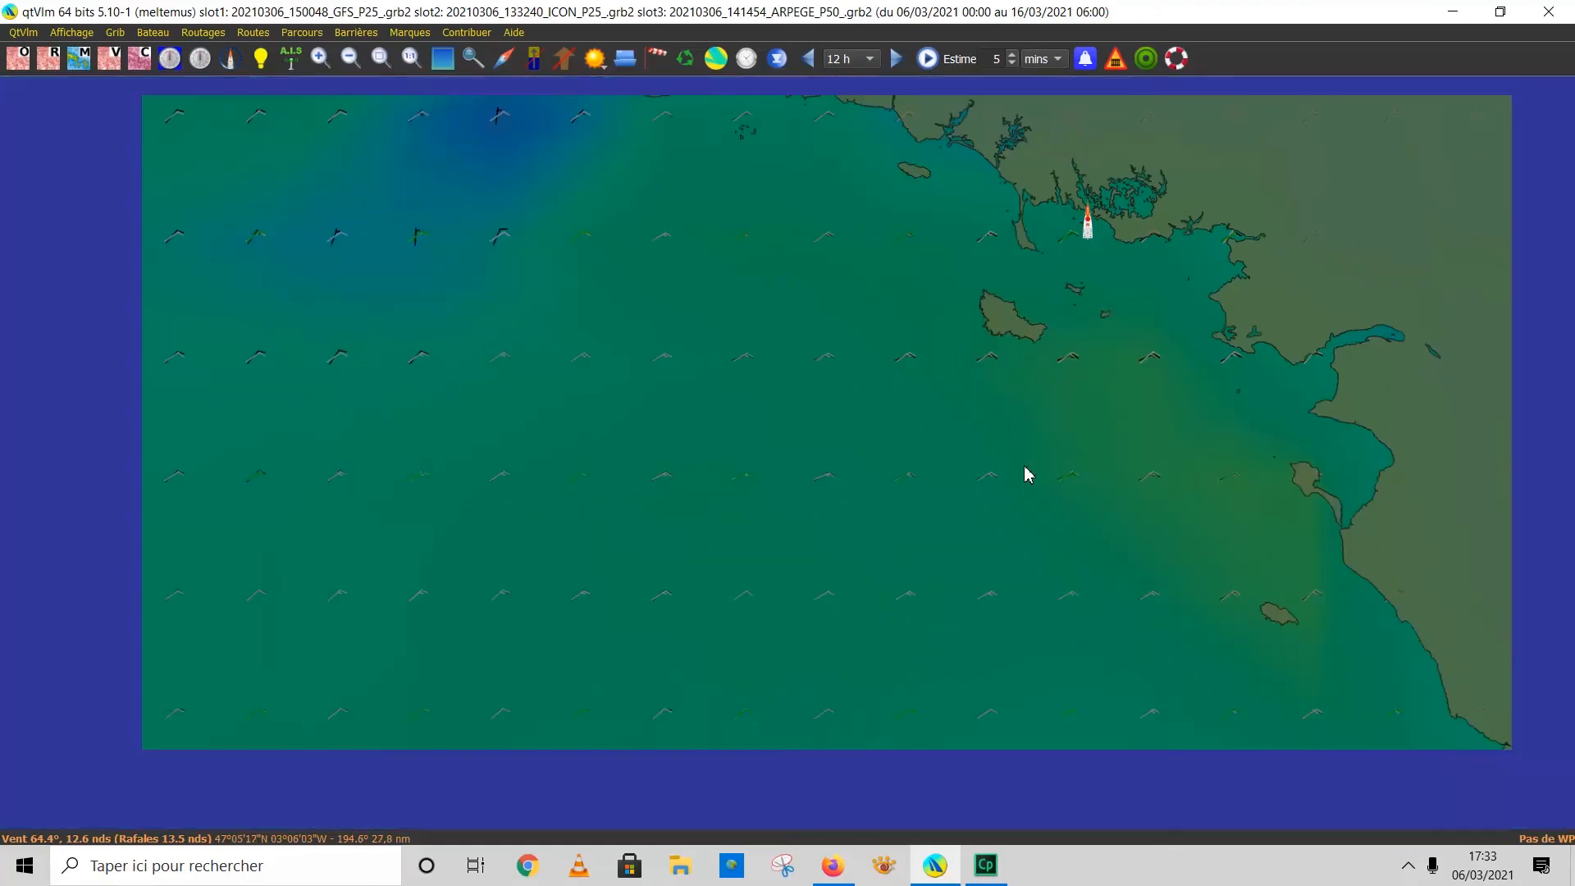
scroll(1012, 405, "down", 2)
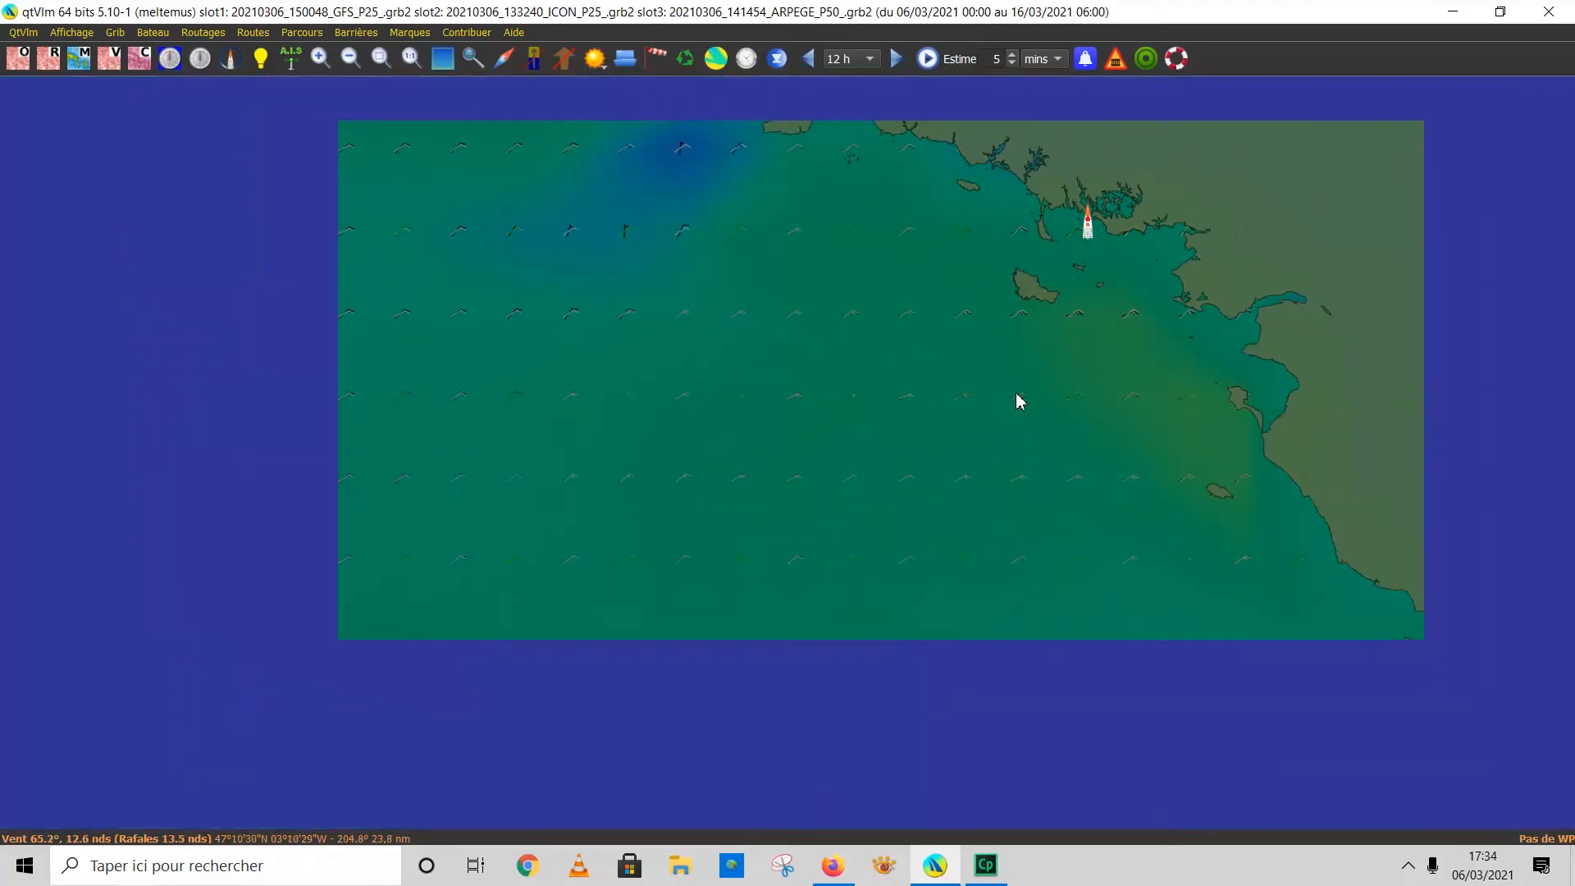
scroll(1020, 401, "down", 1)
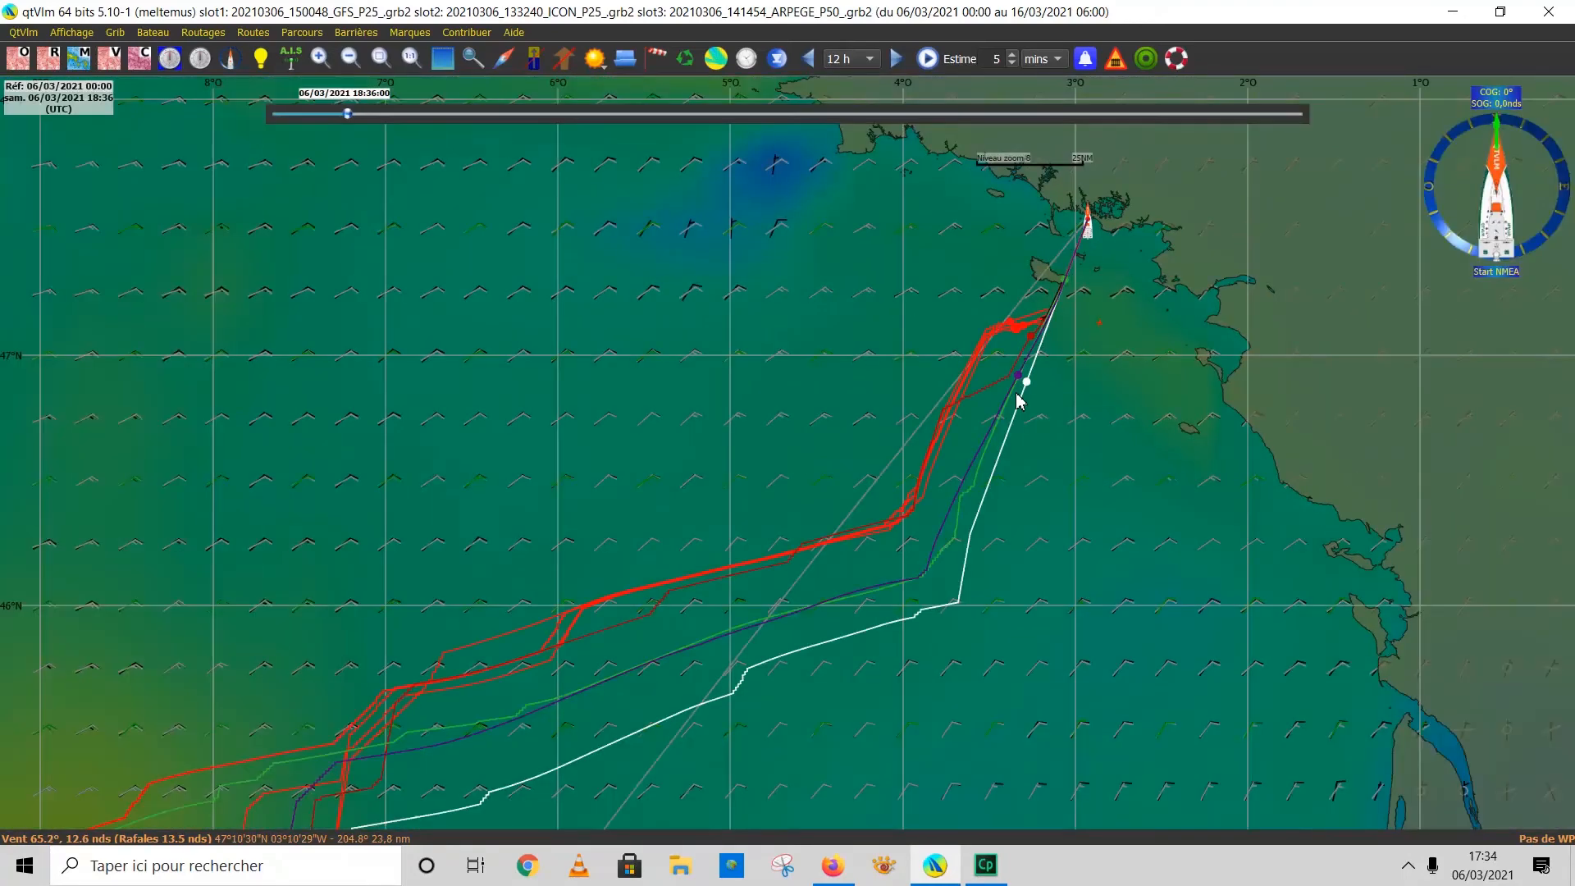
scroll(1019, 401, "down", 1)
scroll(695, 643, "down", 1)
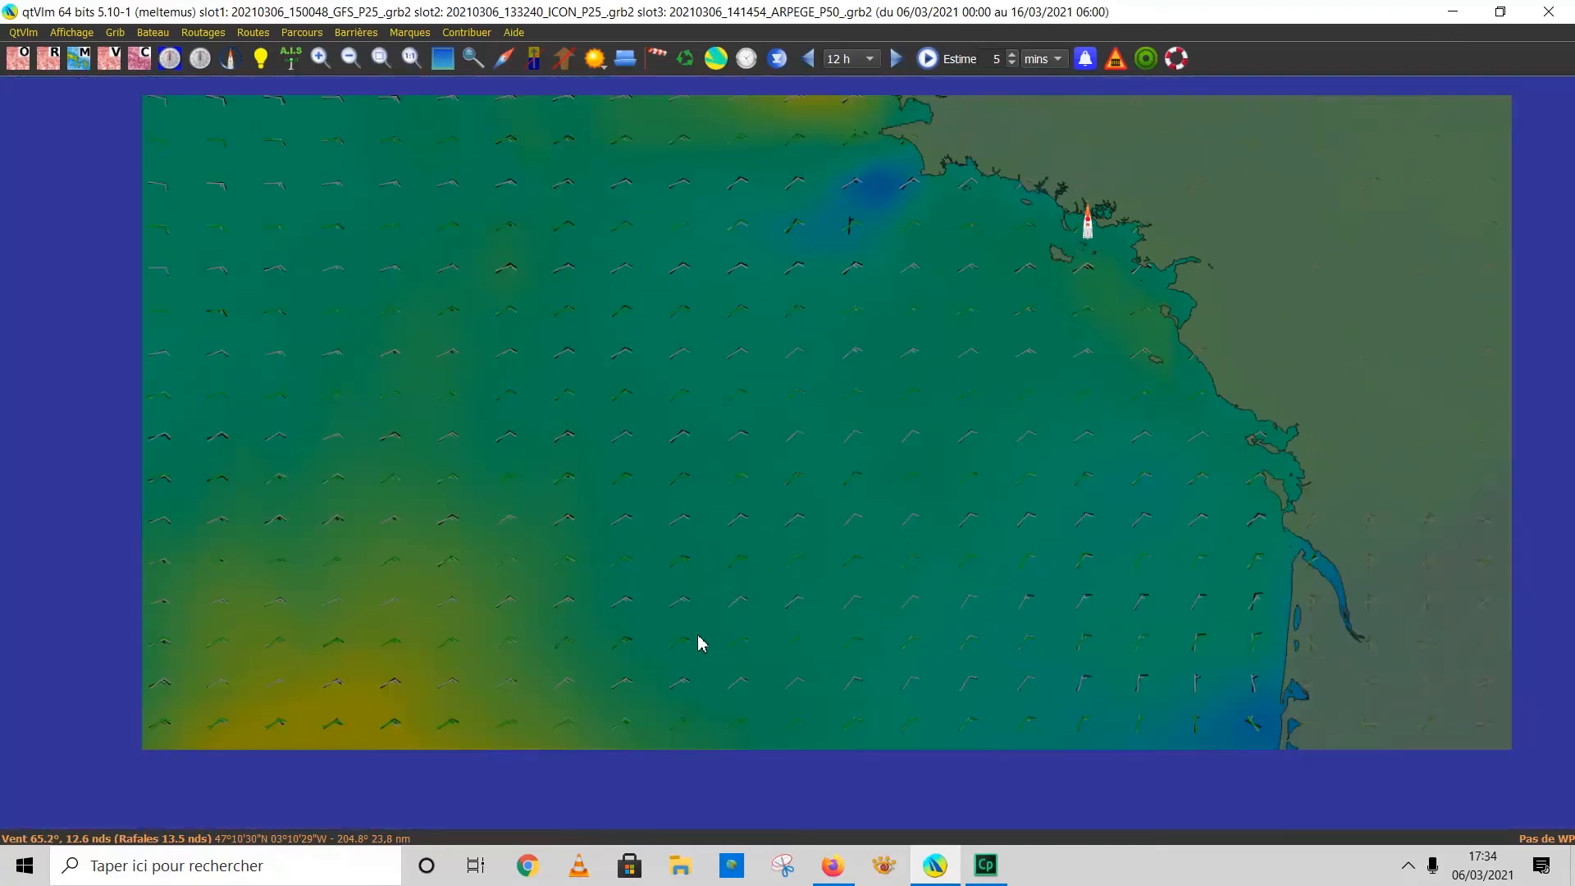
scroll(501, 714, "down", 1)
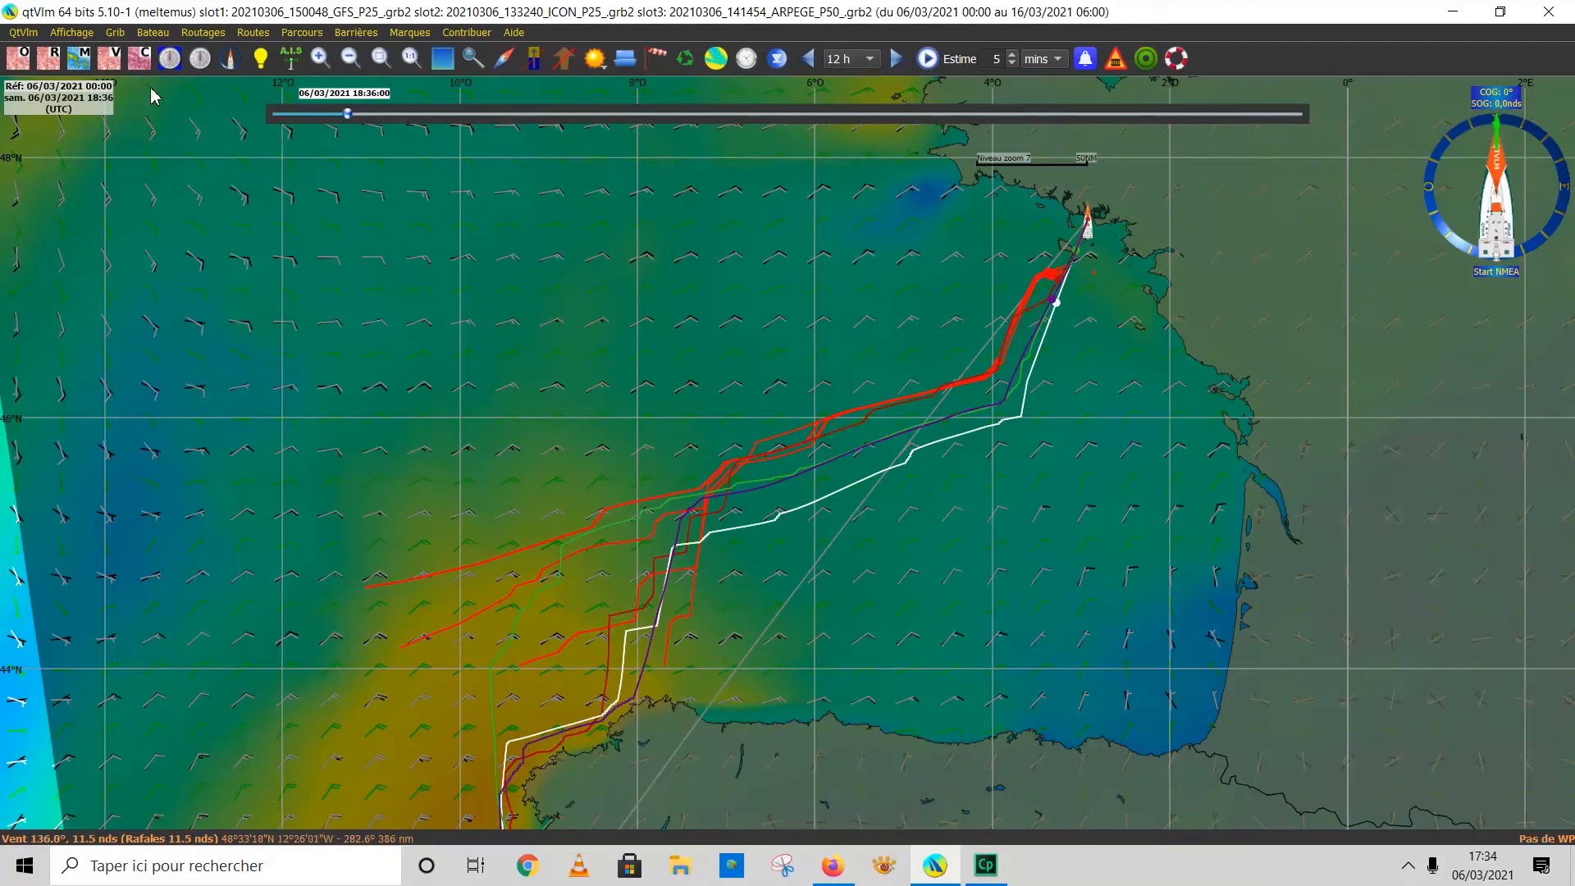
left_click_drag(348, 115, 394, 129)
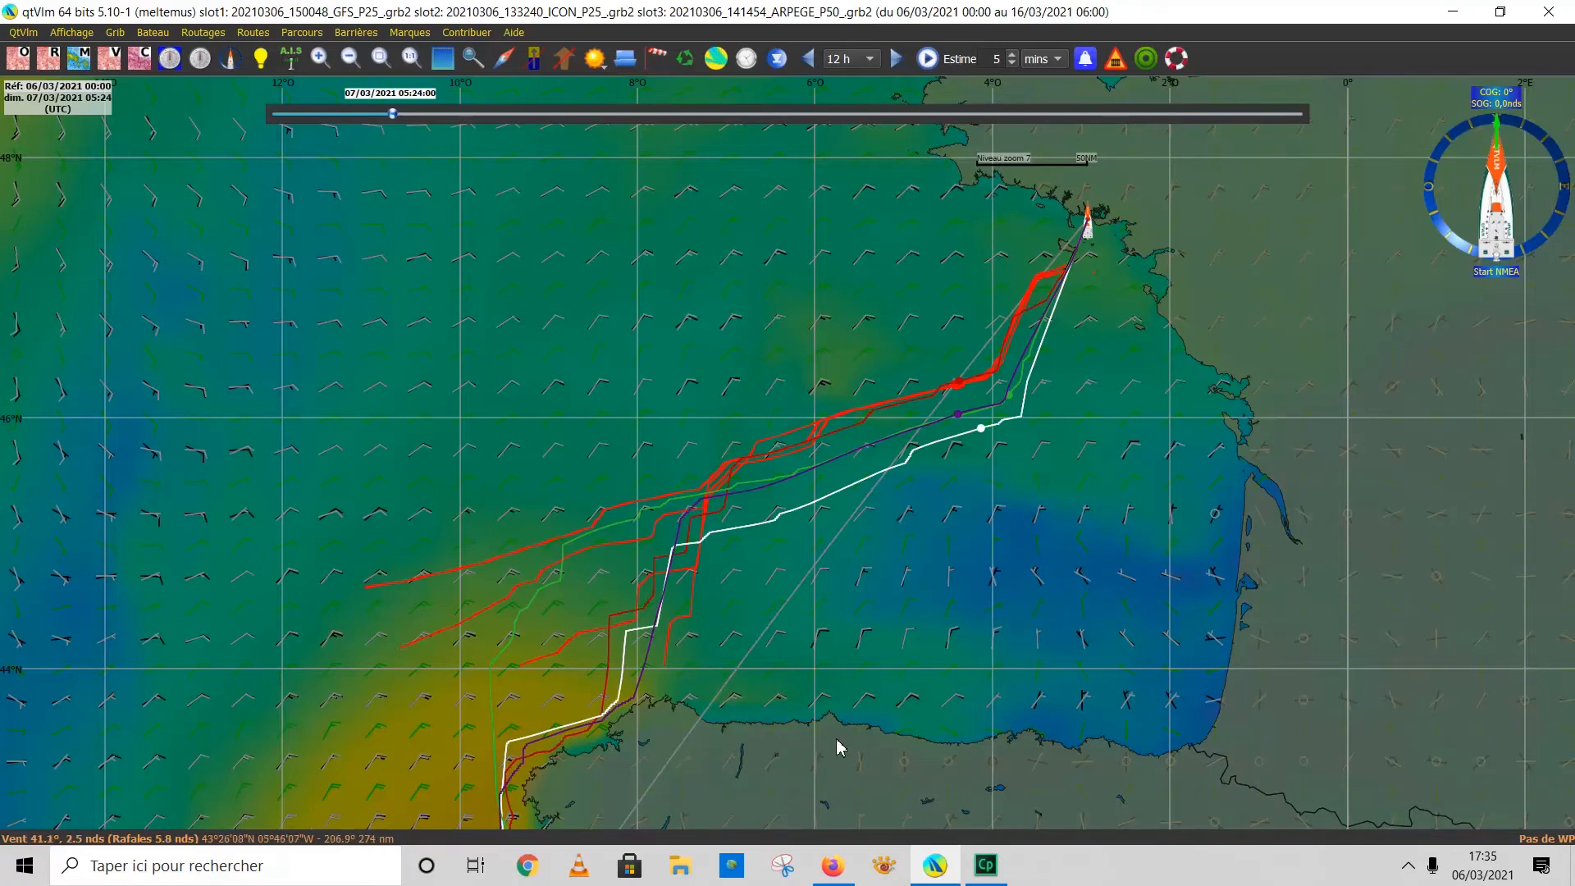
Switch to Windy in Firefox and display the wind layer at surface level.
left_click(830, 867)
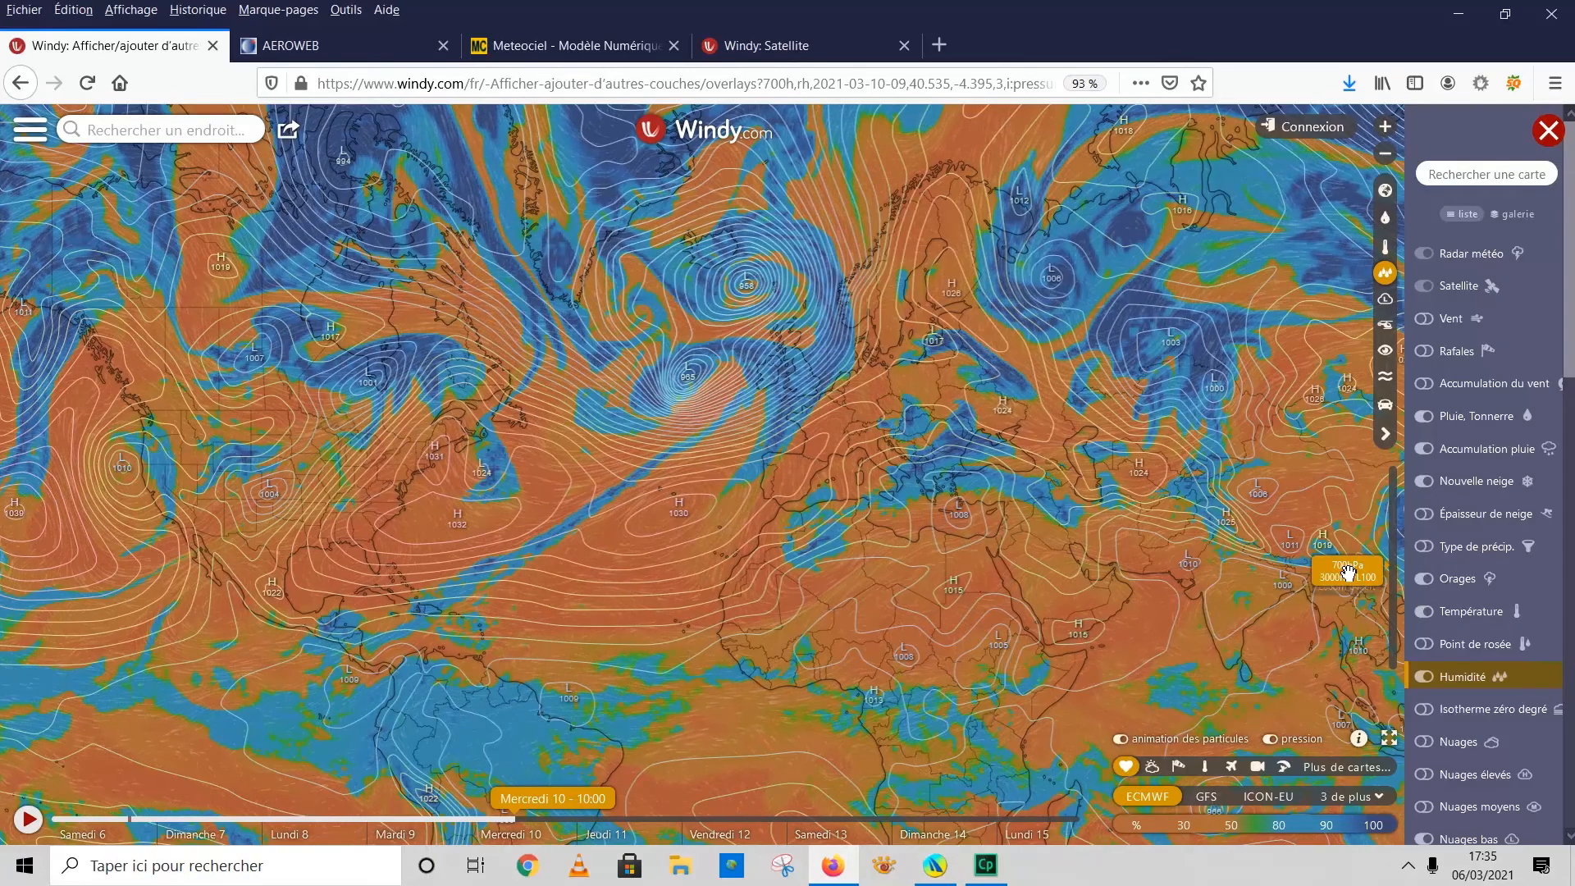
left_click_drag(1349, 574, 1353, 654)
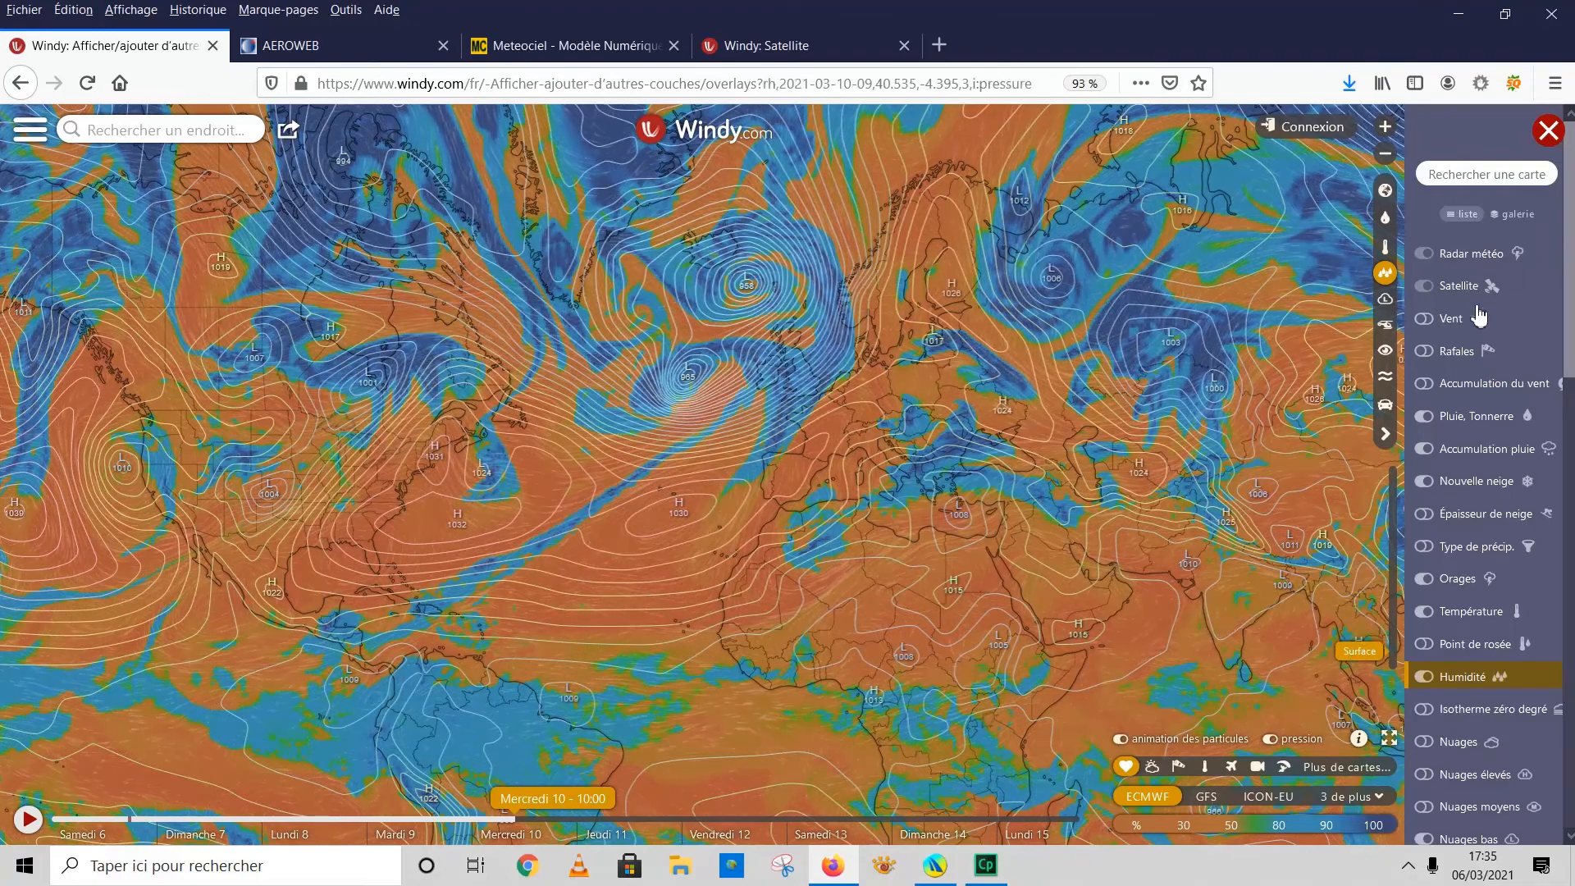
left_click(1451, 322)
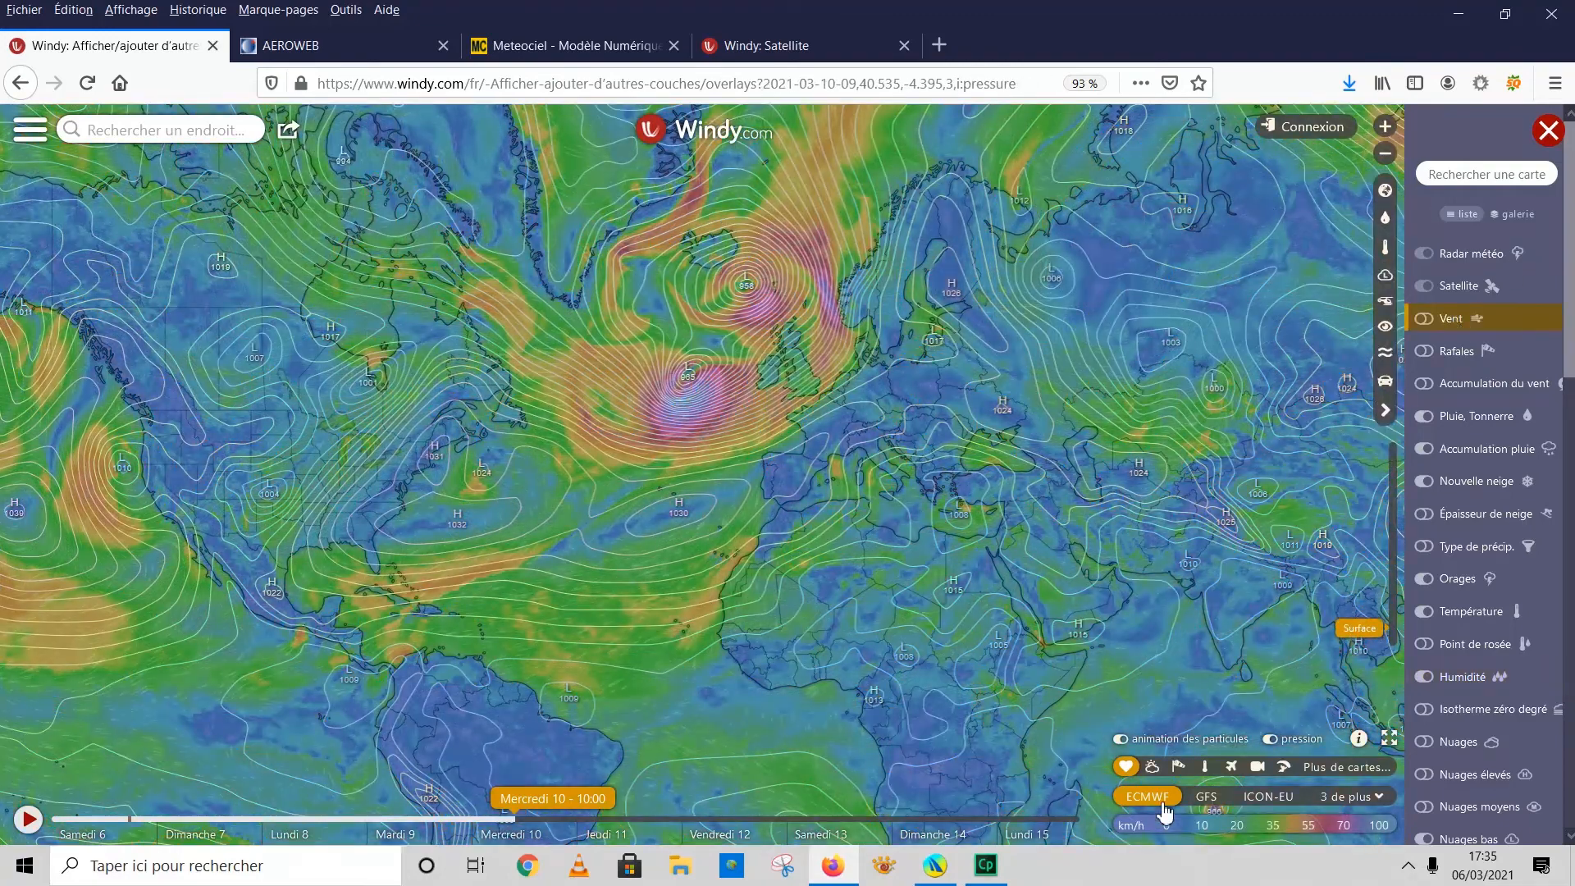
Show the ECMWF wind over the Bay of Biscay for Sunday 7 at 5:00.
scroll(811, 423, "up", 5)
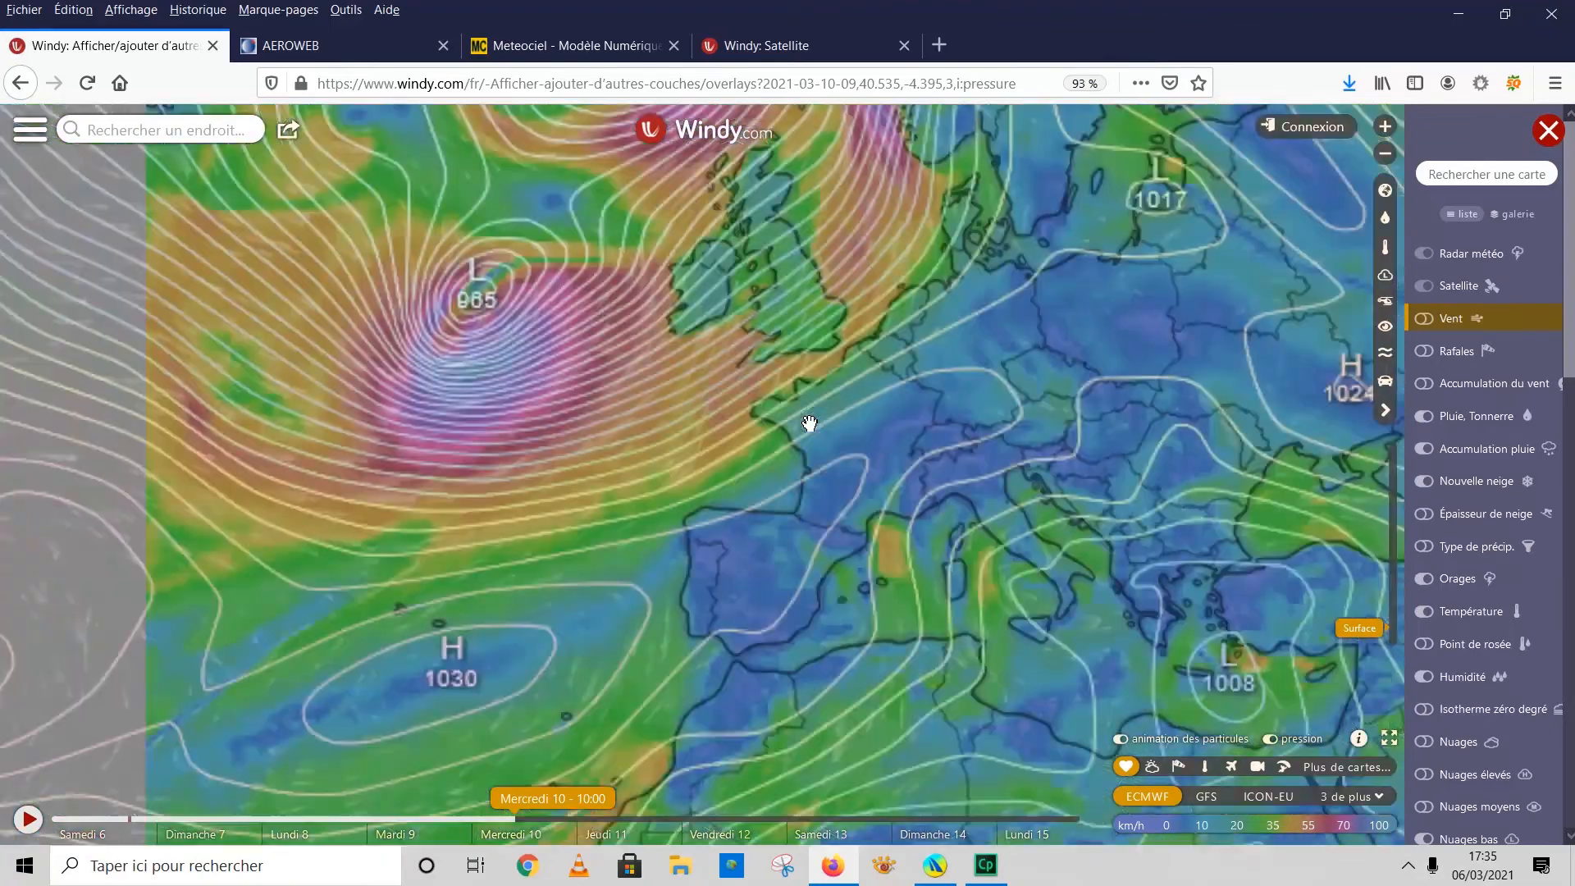
scroll(711, 482, "up", 3)
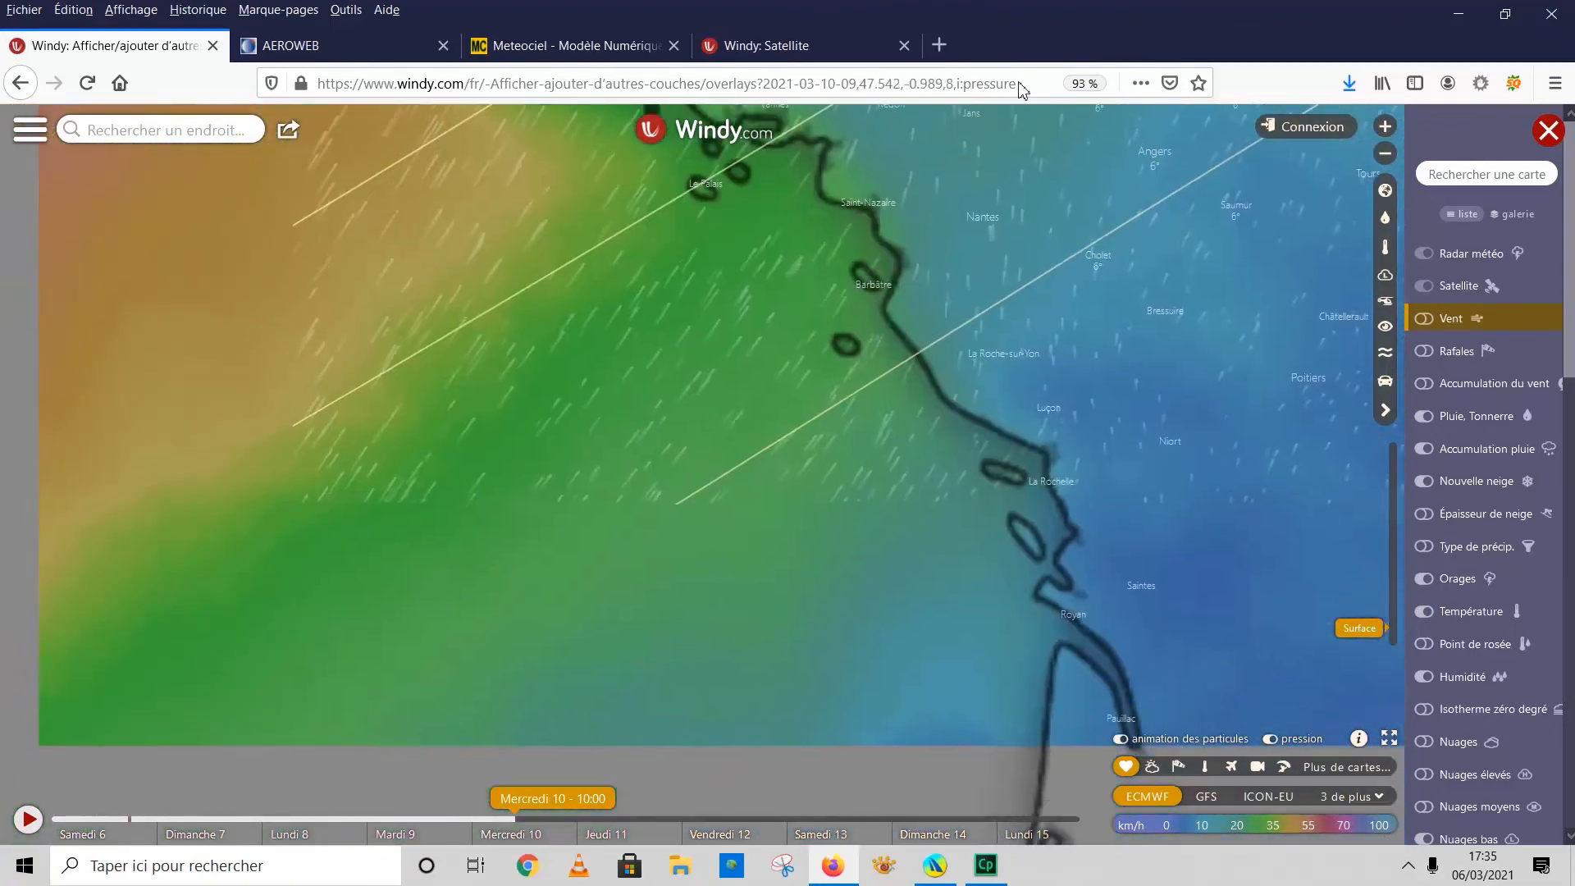
left_click_drag(984, 351, 973, 134)
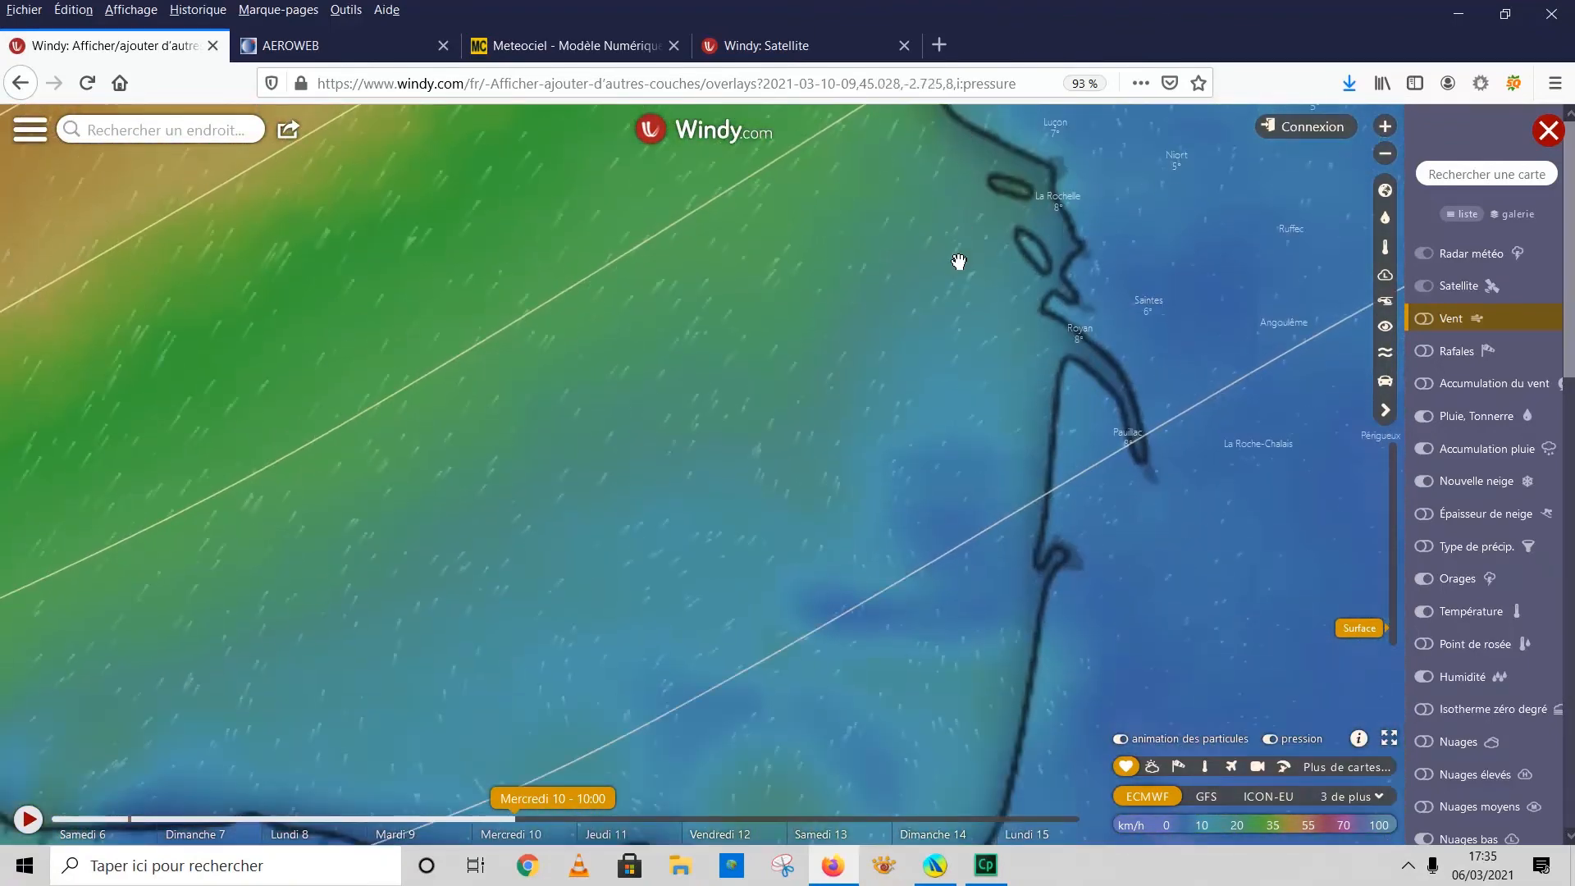
left_click_drag(525, 800, 223, 799)
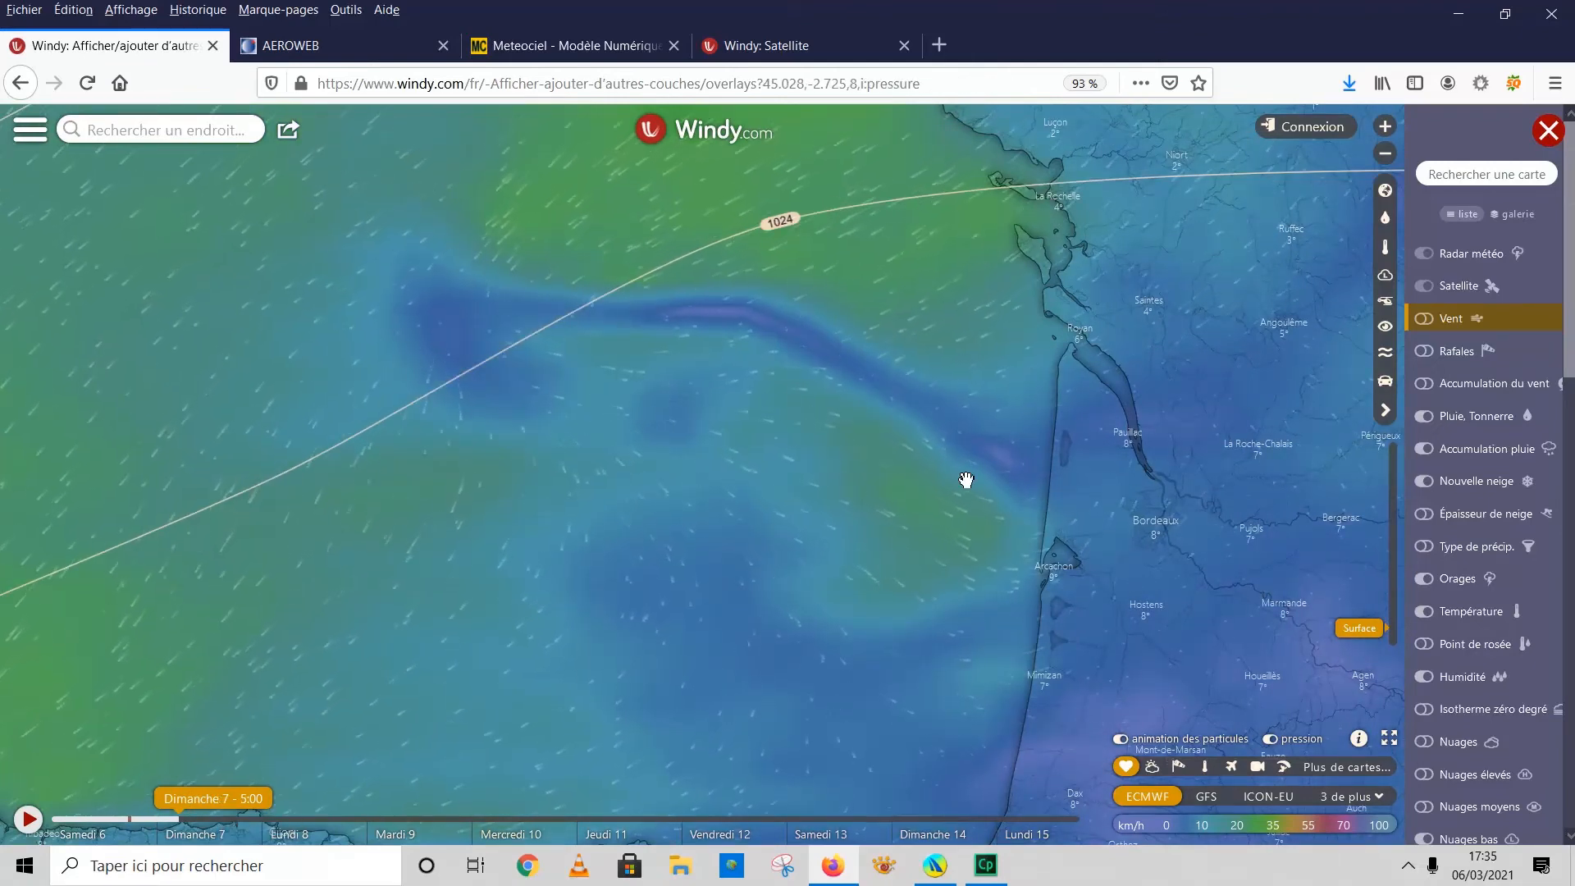
scroll(967, 478, "down", 2)
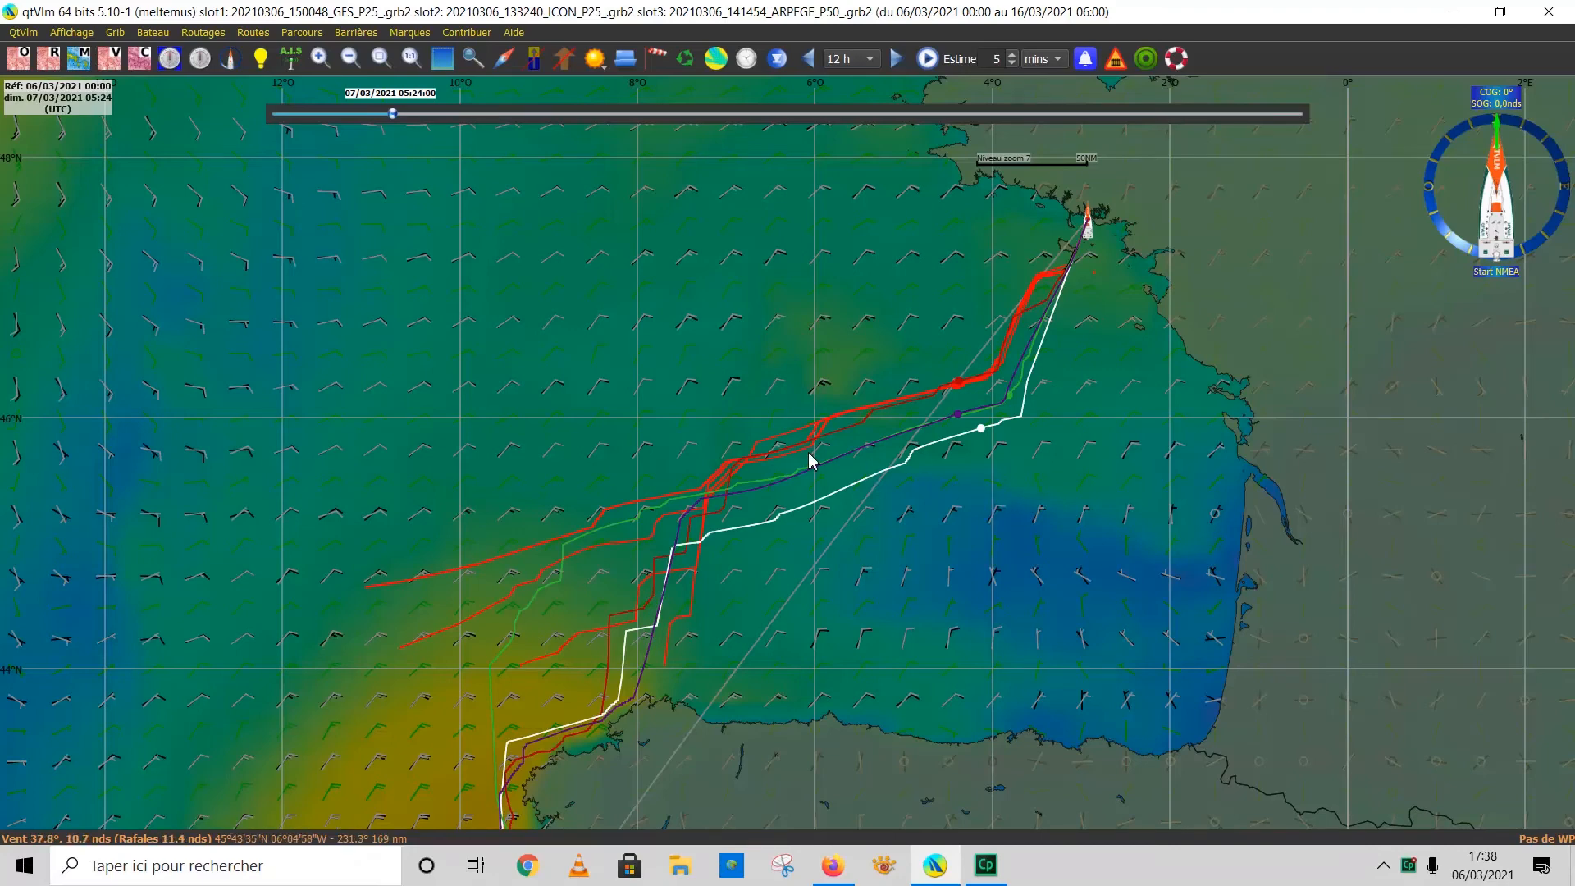
Alternate the map between the loaded GRIB wind models and compare their winds and routings across the Bay of Biscay.
left_click(688, 61)
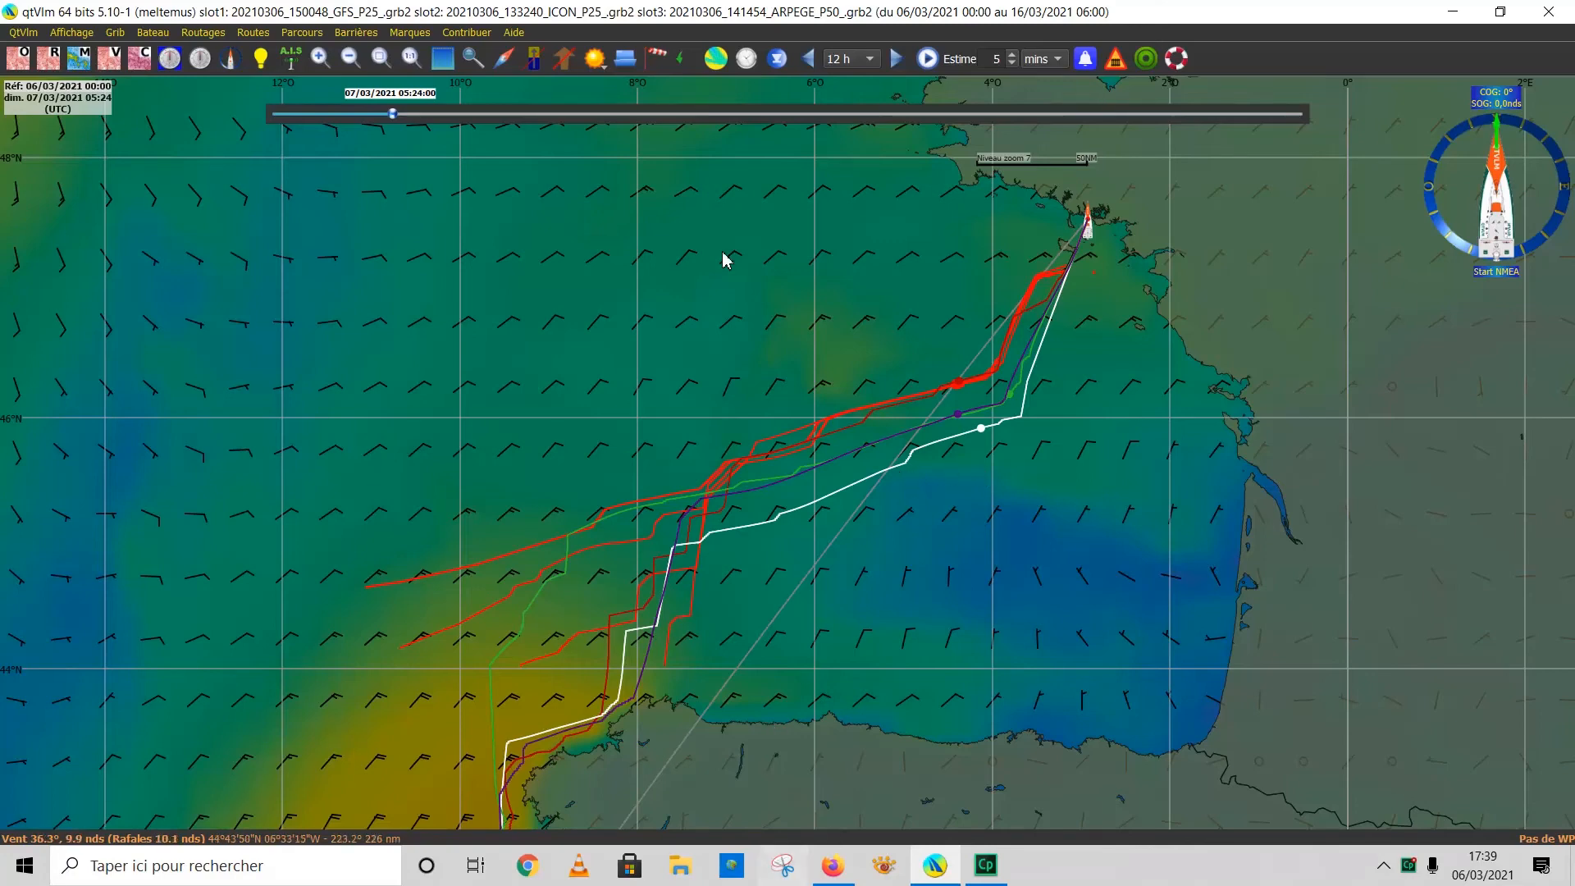
left_click(686, 62)
left_click(686, 62)
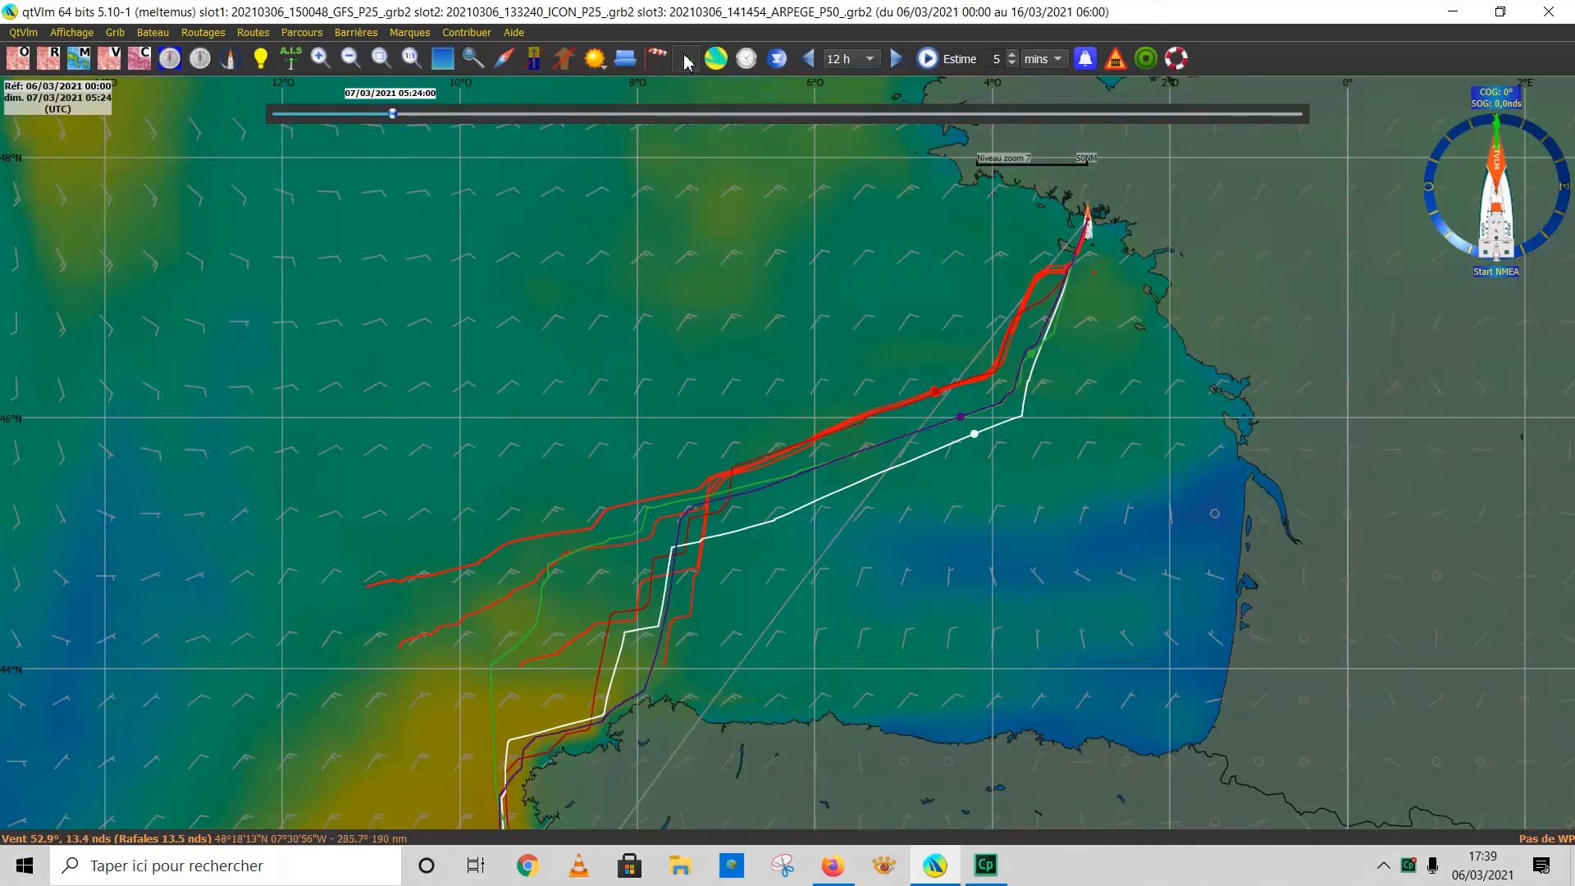
left_click(687, 63)
left_click(686, 63)
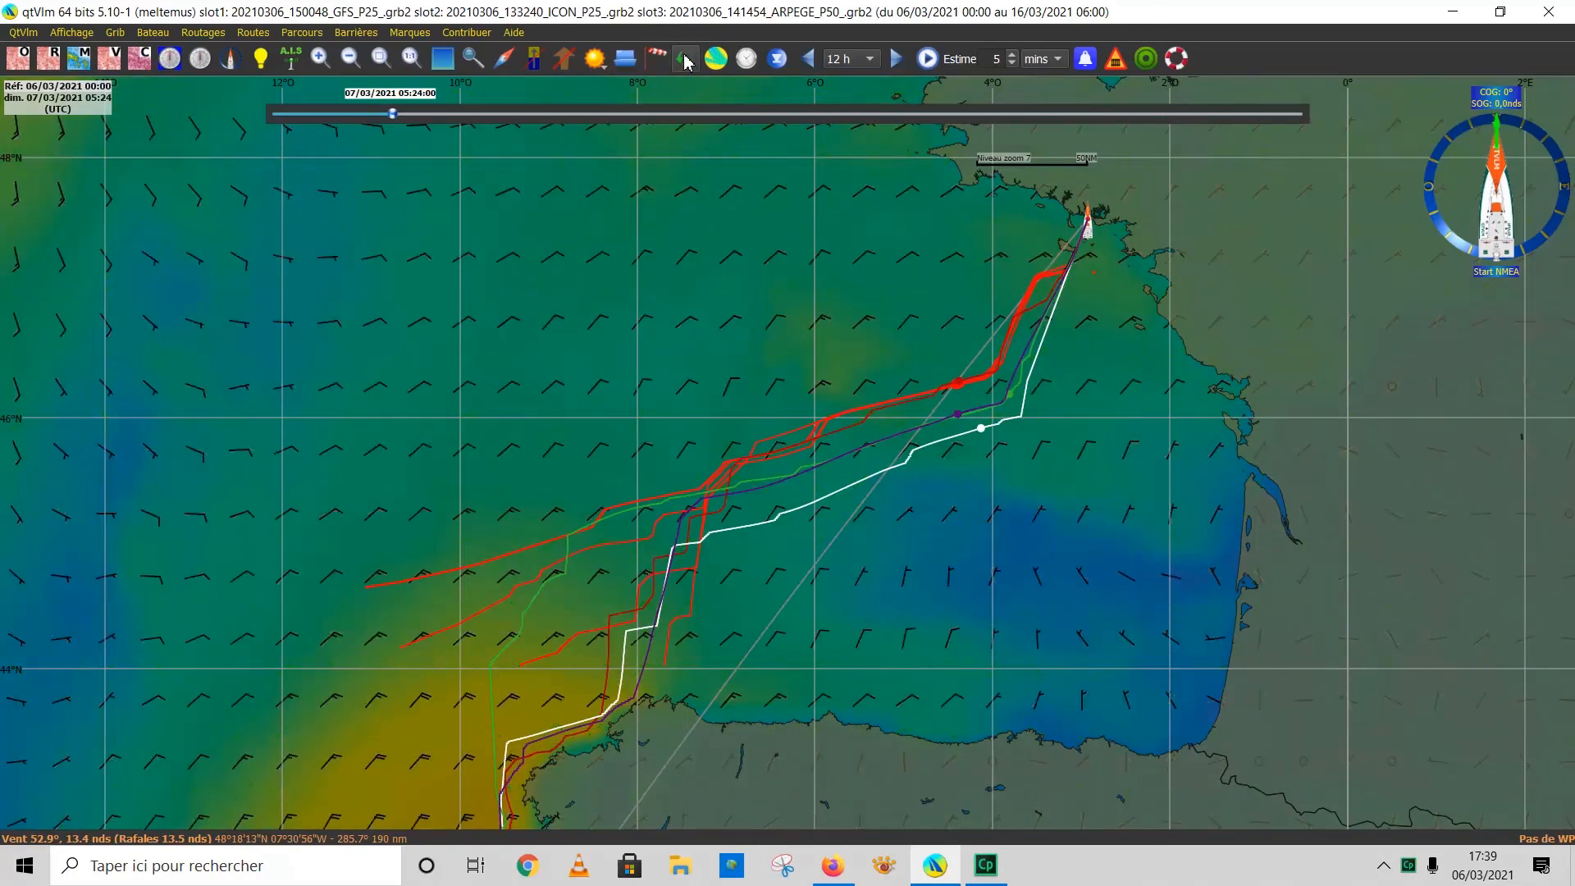
left_click(686, 62)
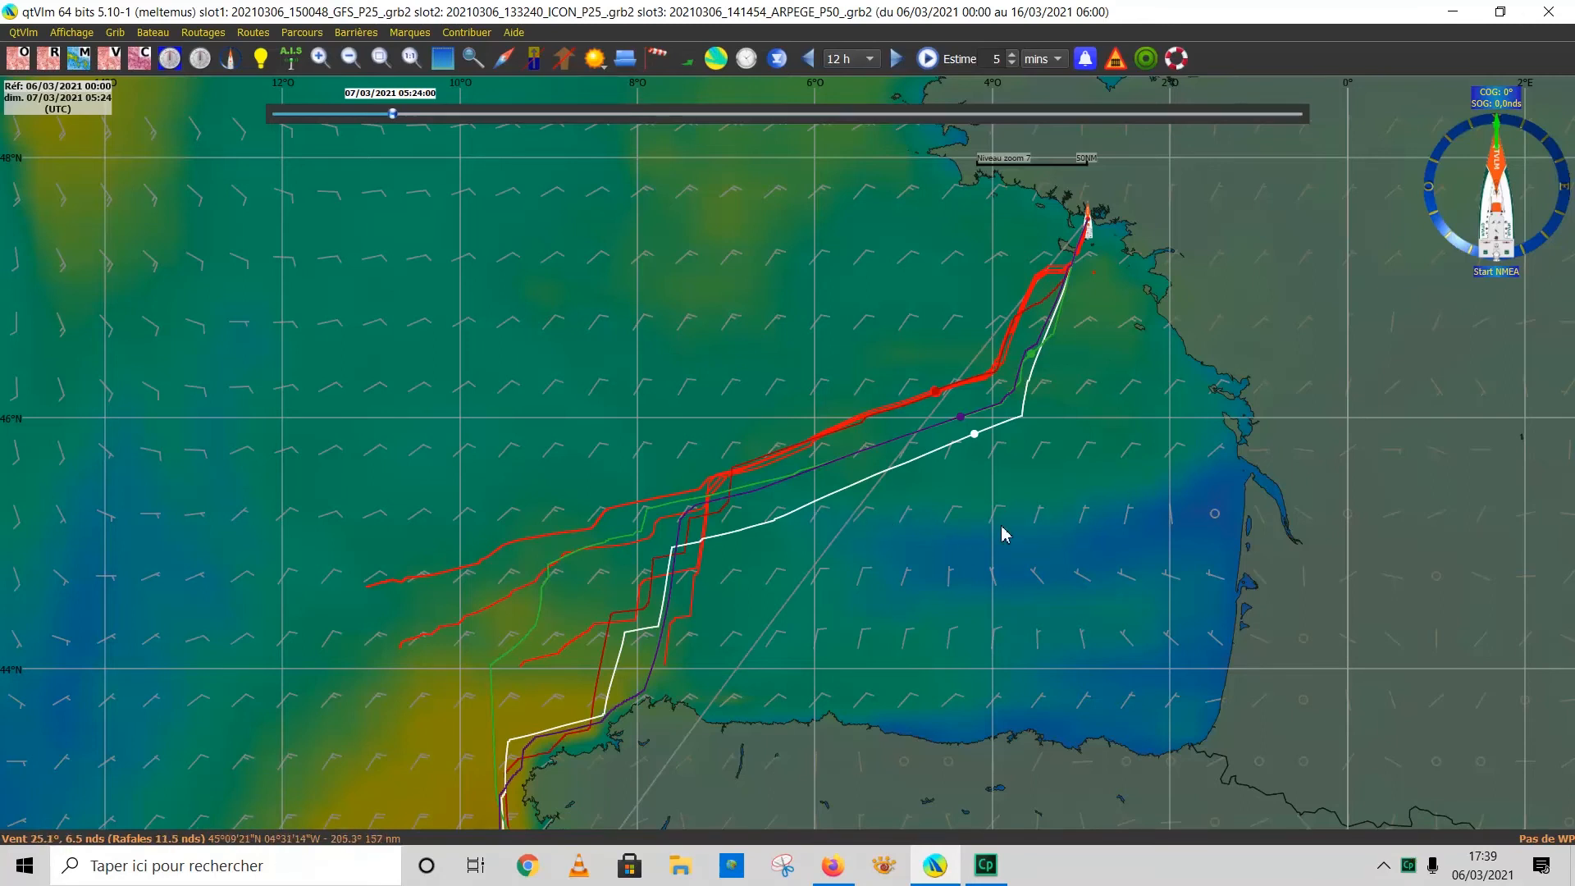
Check the ECMWF wind on Windy in Firefox, return to qtVlm and examine the white routing's position in Biscay.
left_click(833, 865)
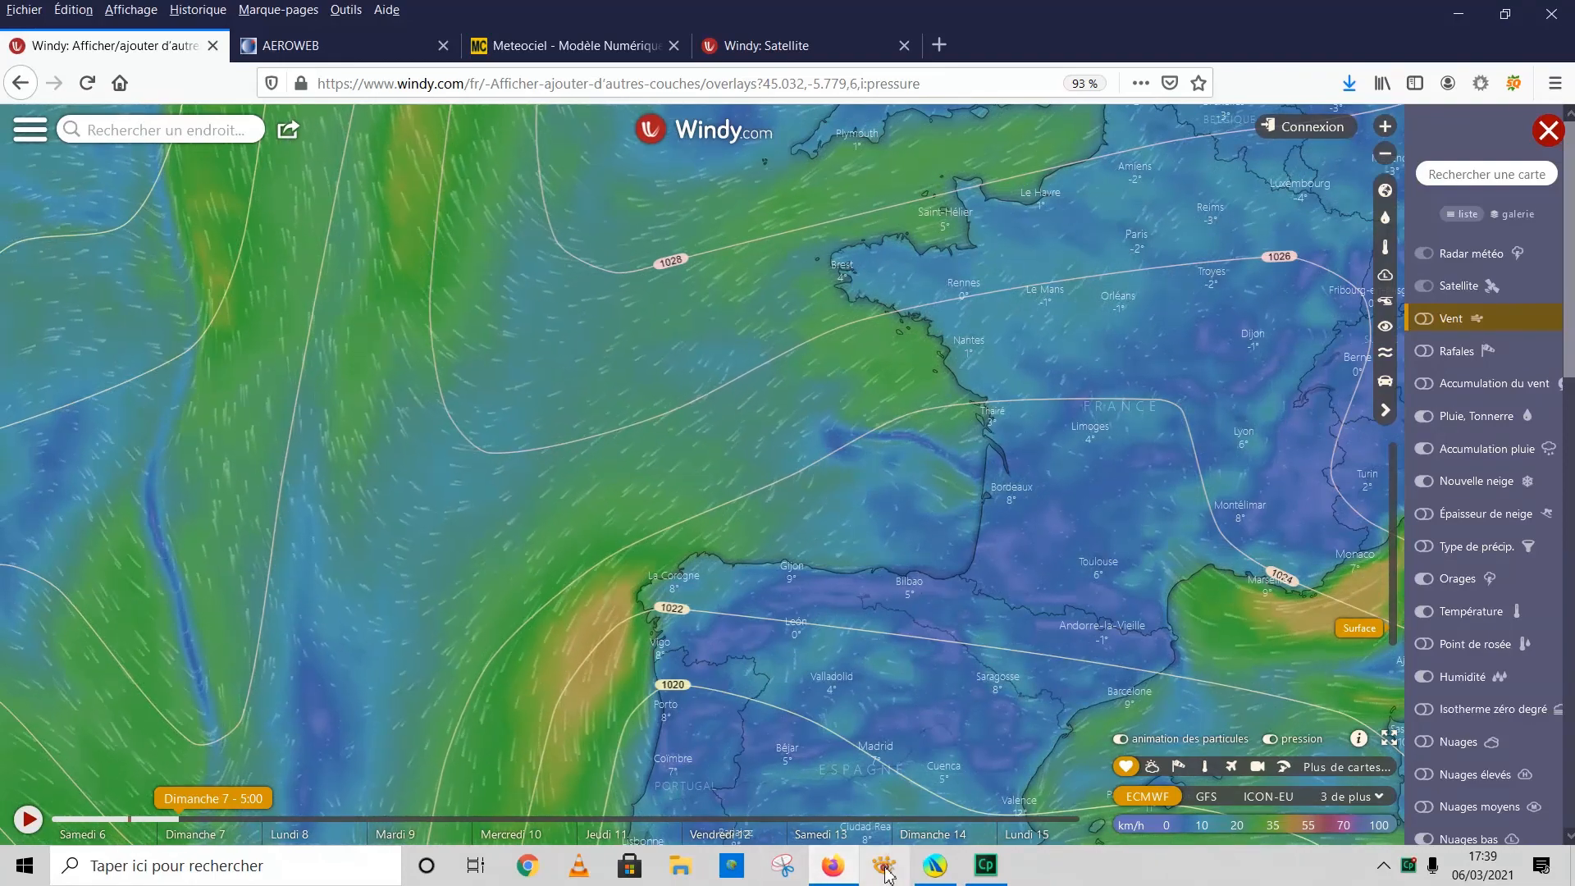
left_click(934, 865)
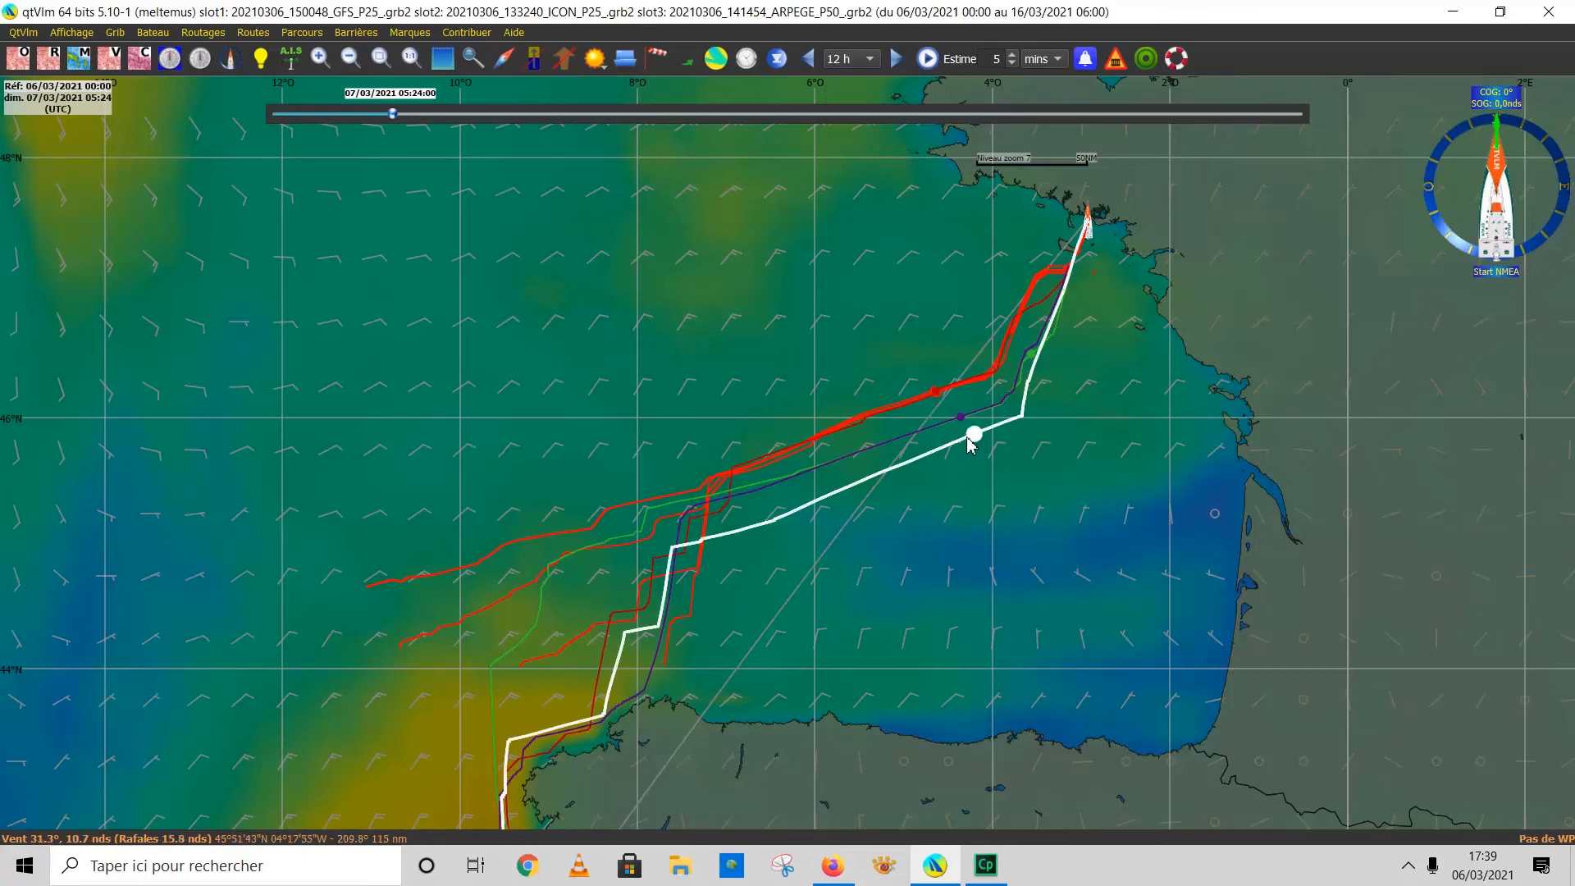
mouse_move(968, 451)
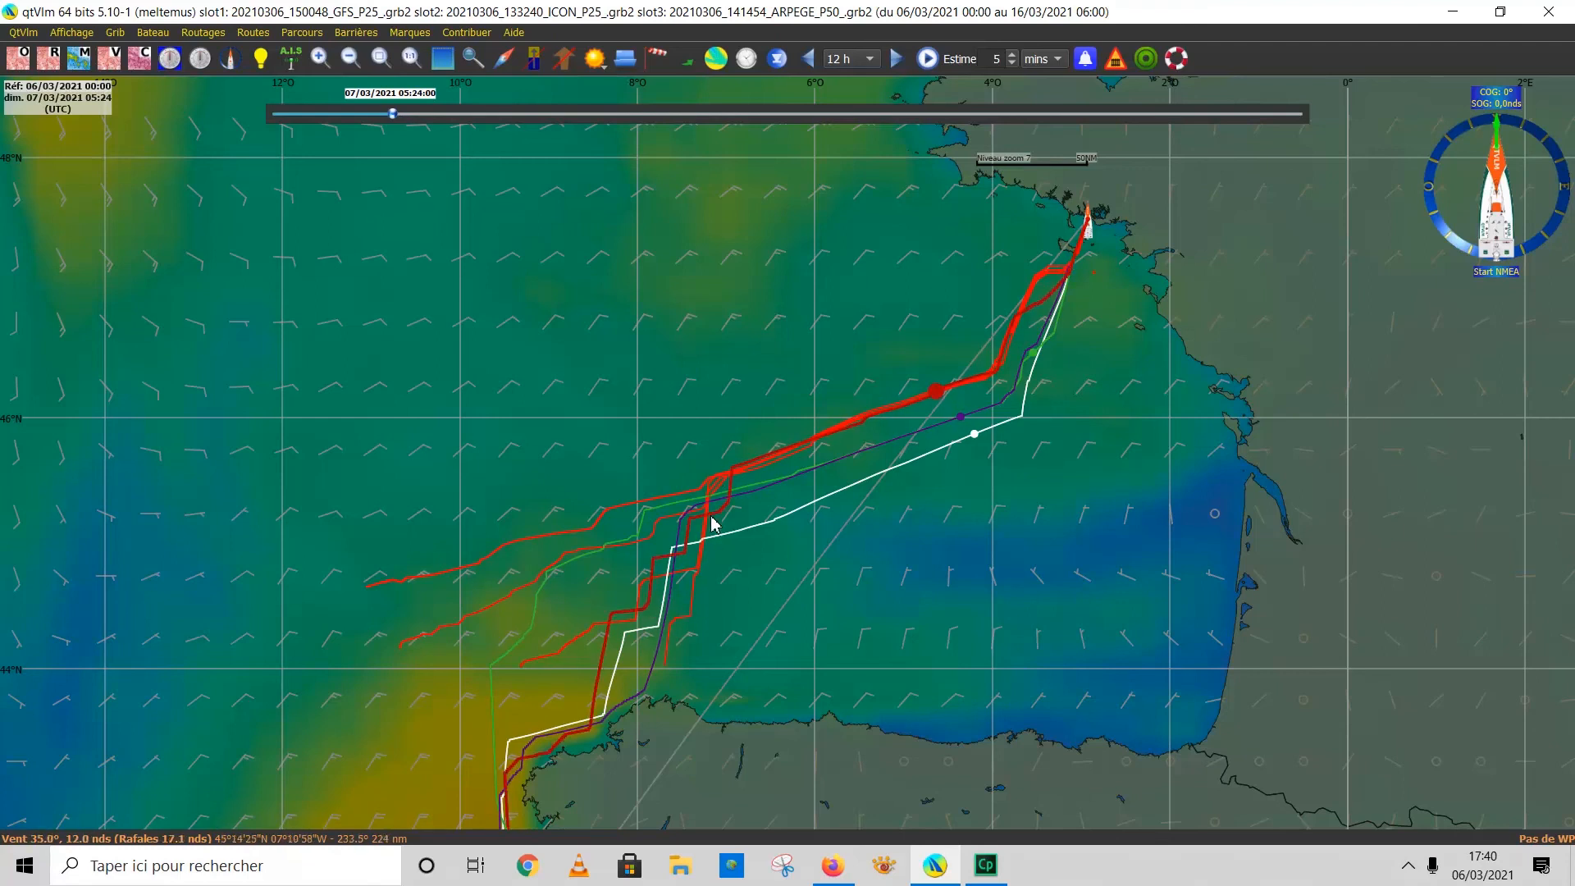
Bring the waters around Cape Finisterre and the coast farther south into view on the chart.
left_click_drag(734, 637, 760, 536)
scroll(756, 534, "down", 1)
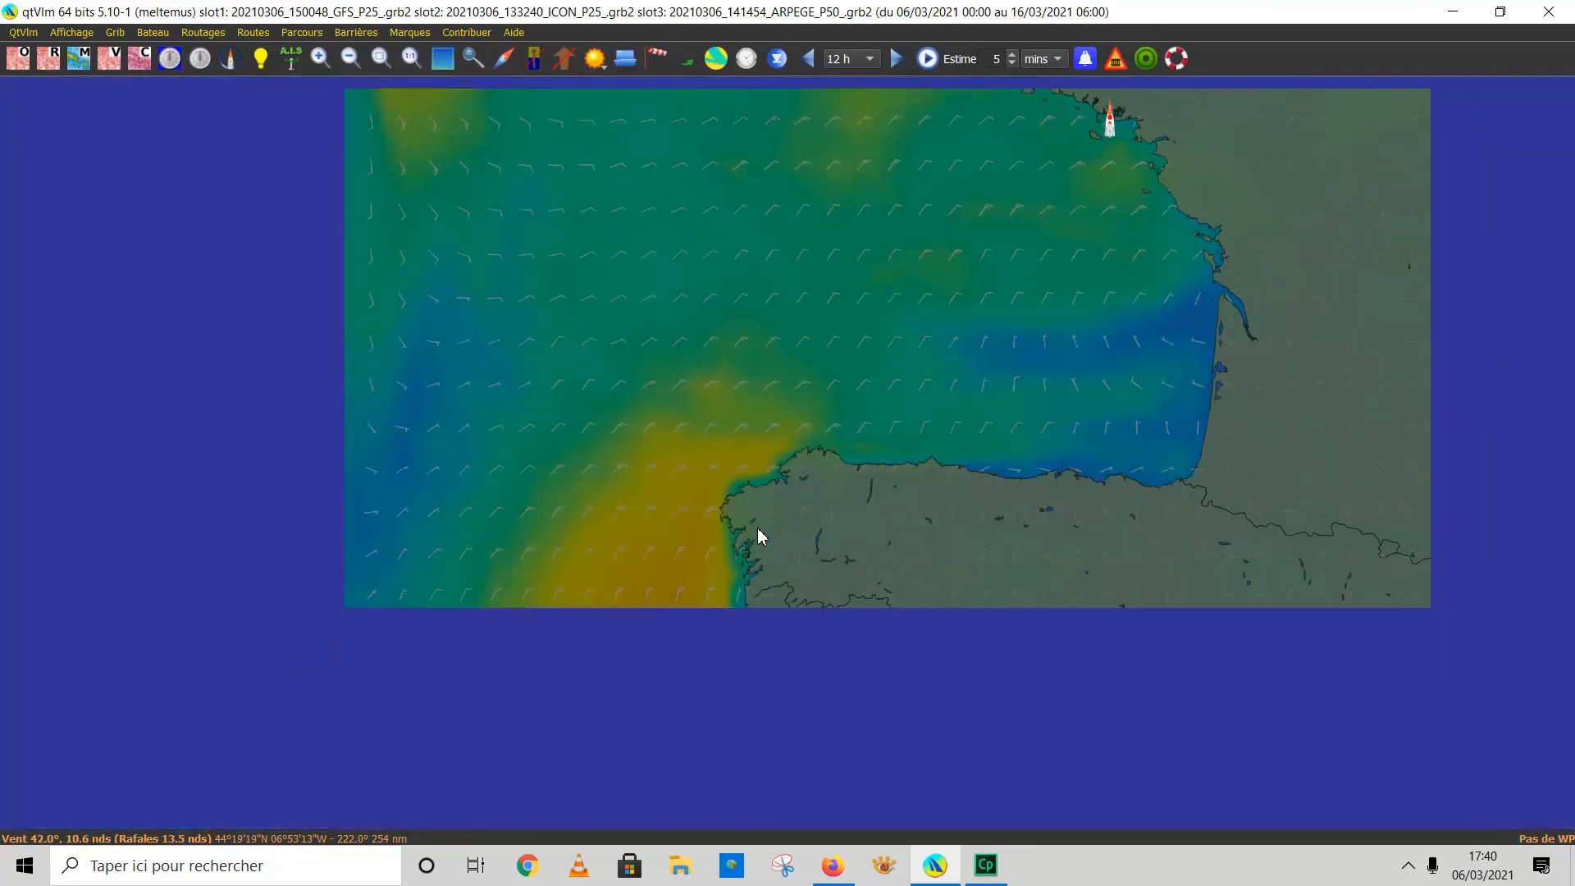